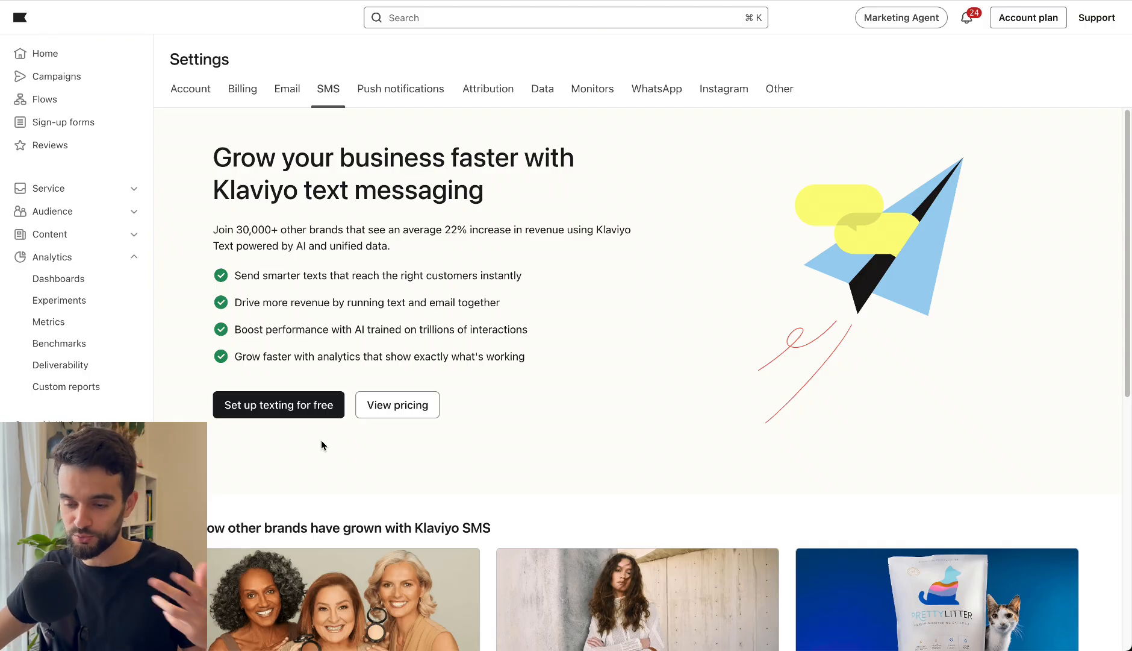
# Start the free texting setup and add Belgium and Switzerland to France as the SMS sending countries.
pyautogui.click(296, 405)
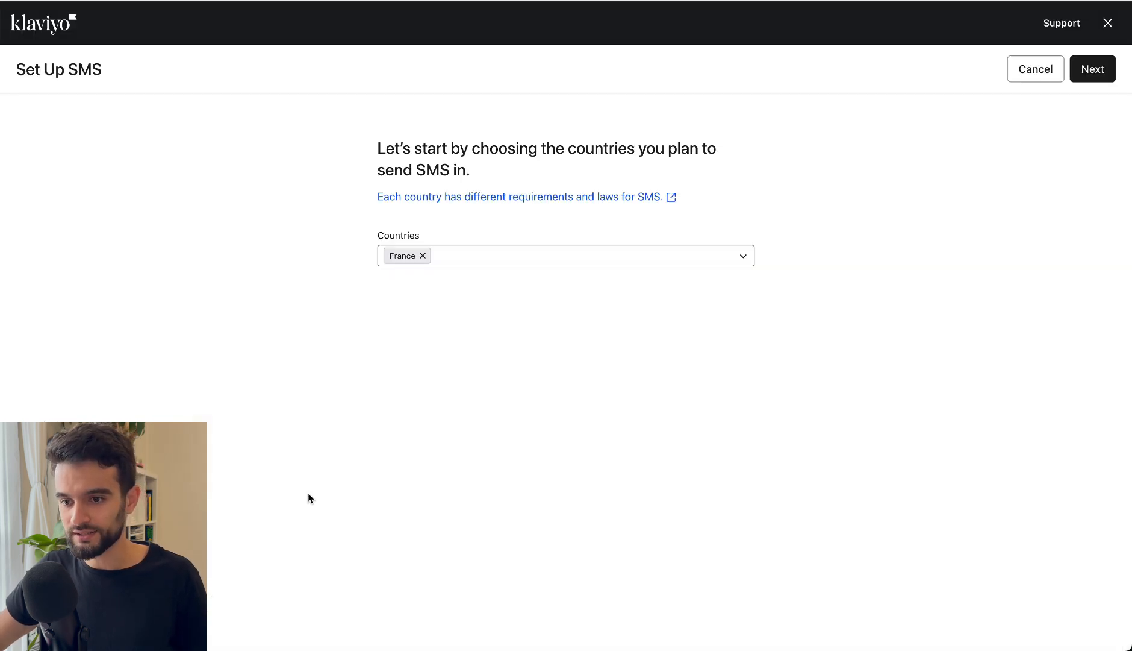
pyautogui.click(479, 267)
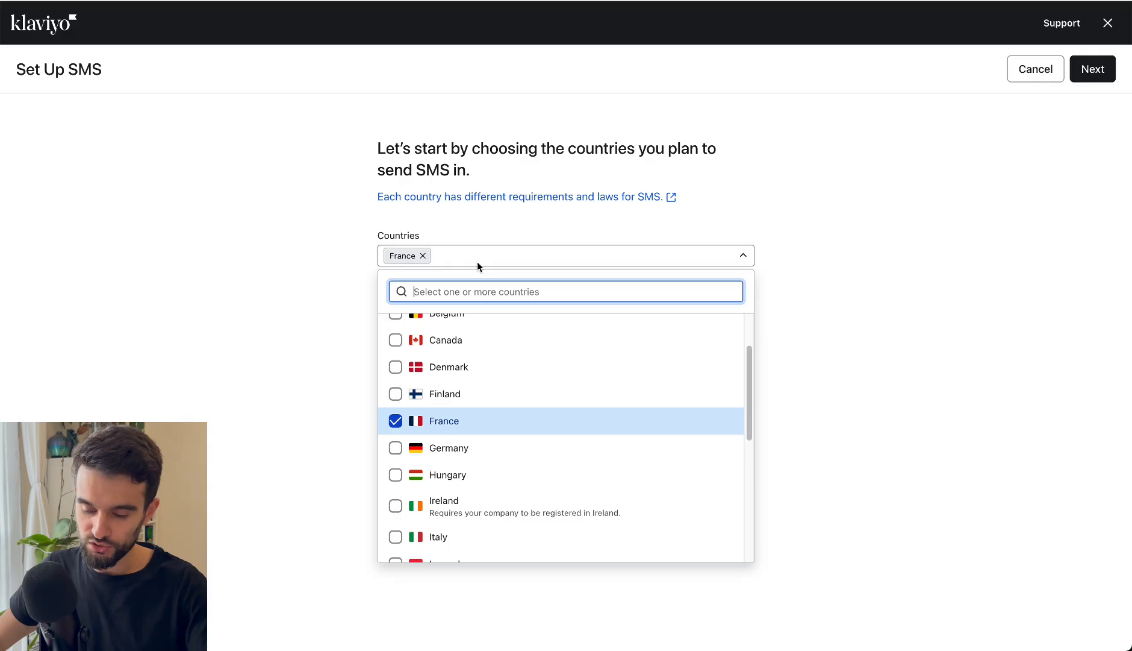
pyautogui.write('be')
pyautogui.click(469, 325)
pyautogui.click(487, 357)
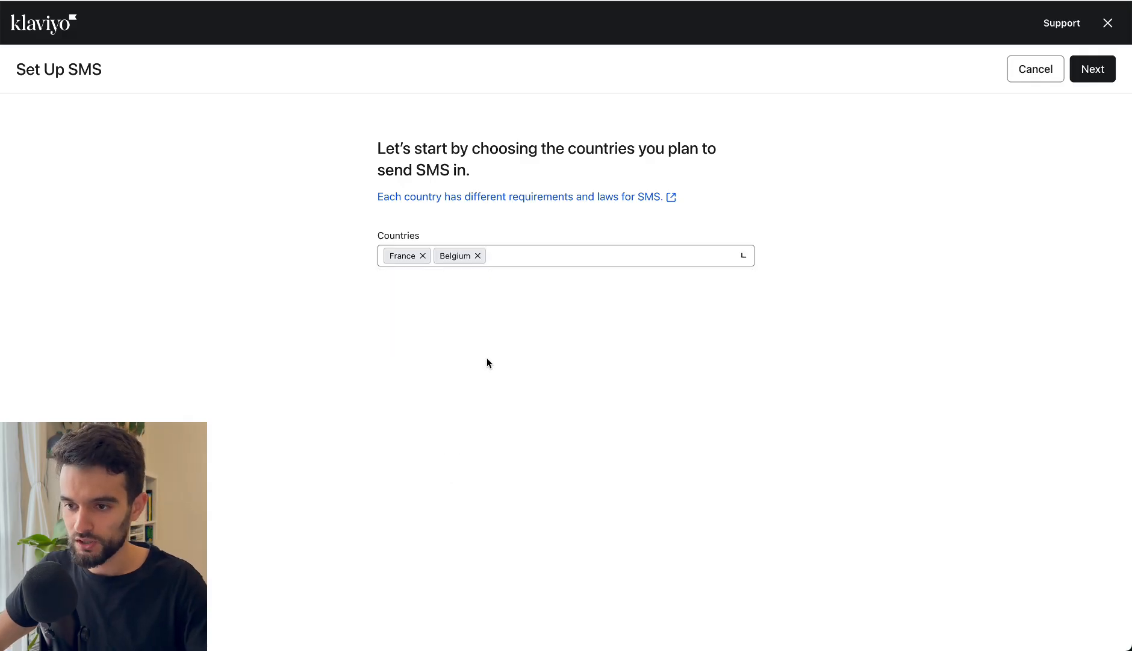
pyautogui.click(510, 263)
pyautogui.write('sw')
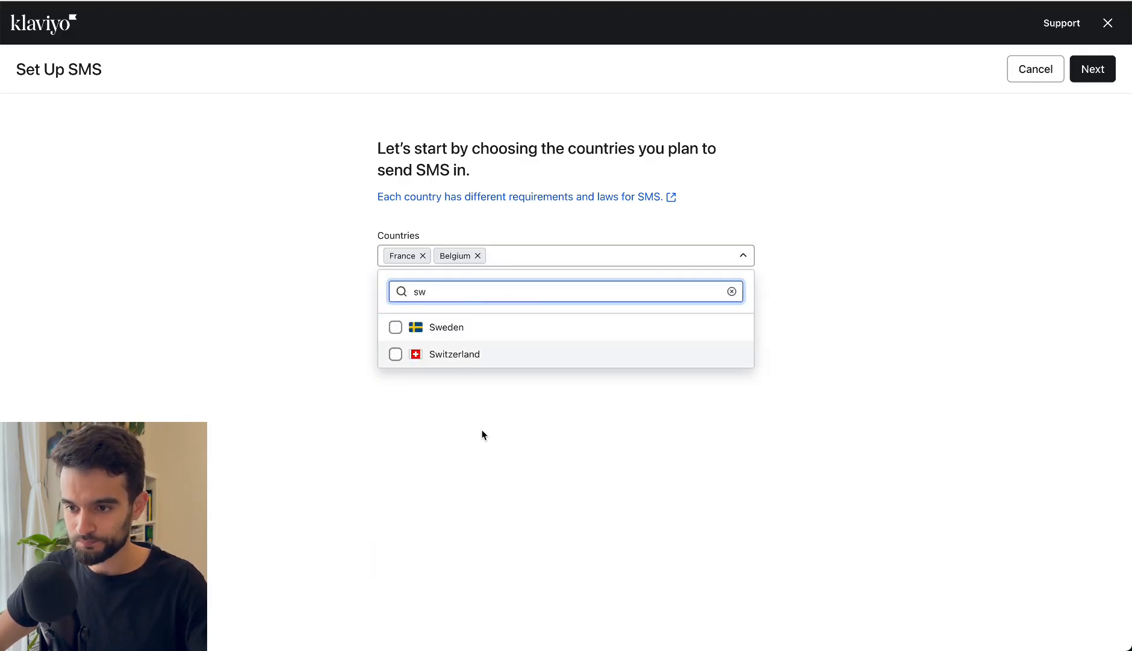
pyautogui.click(460, 354)
pyautogui.click(617, 475)
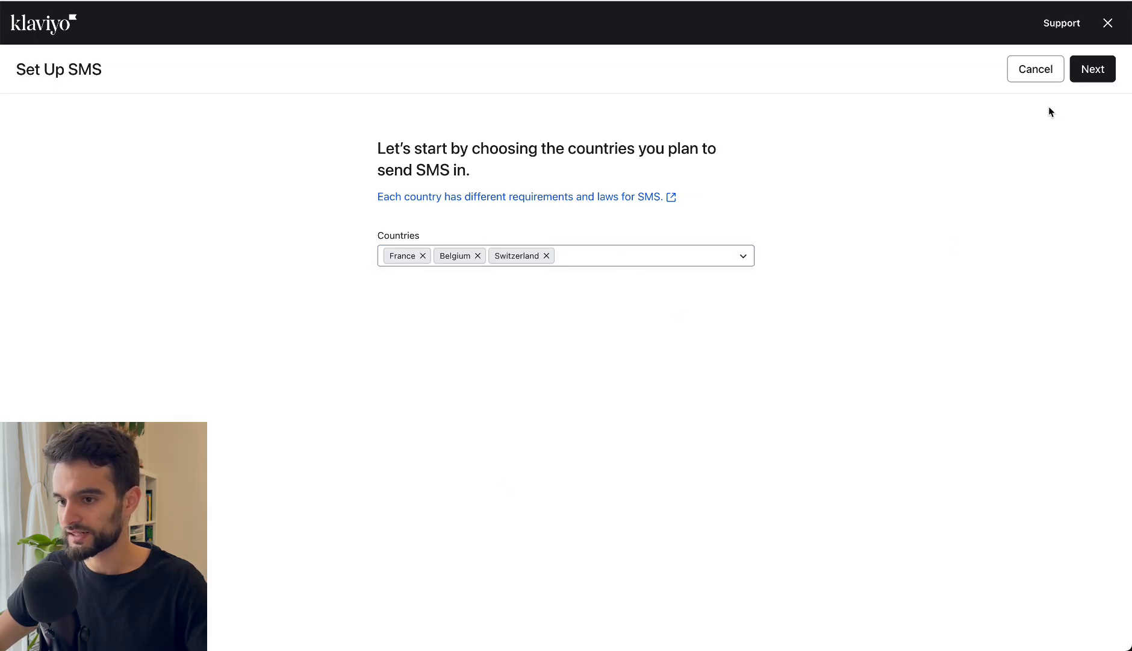
pyautogui.click(1091, 81)
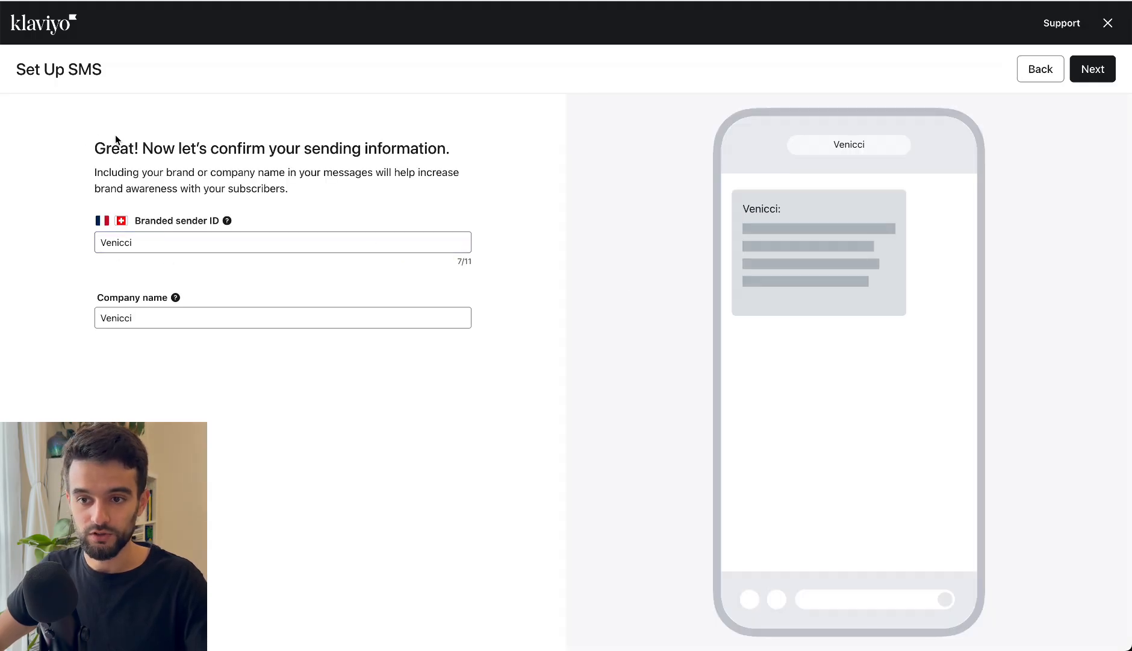
# Review the branded sender ID and company name on the sending information page.
pyautogui.moveTo(95, 144); pyautogui.dragTo(424, 144)
pyautogui.click(428, 145)
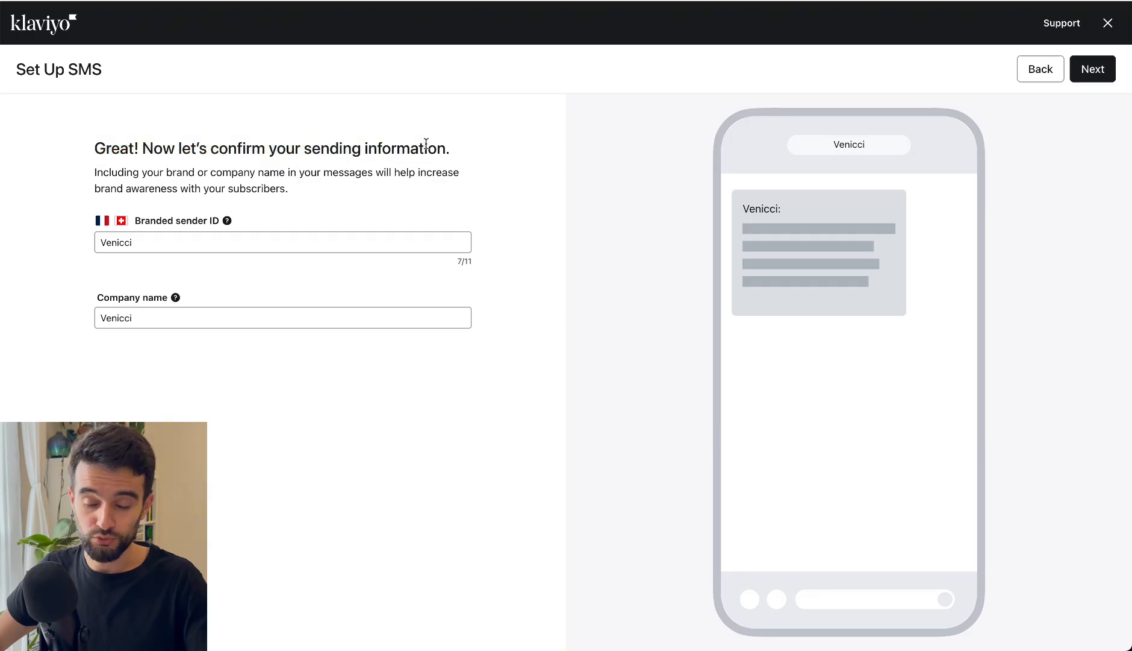
pyautogui.click(104, 243)
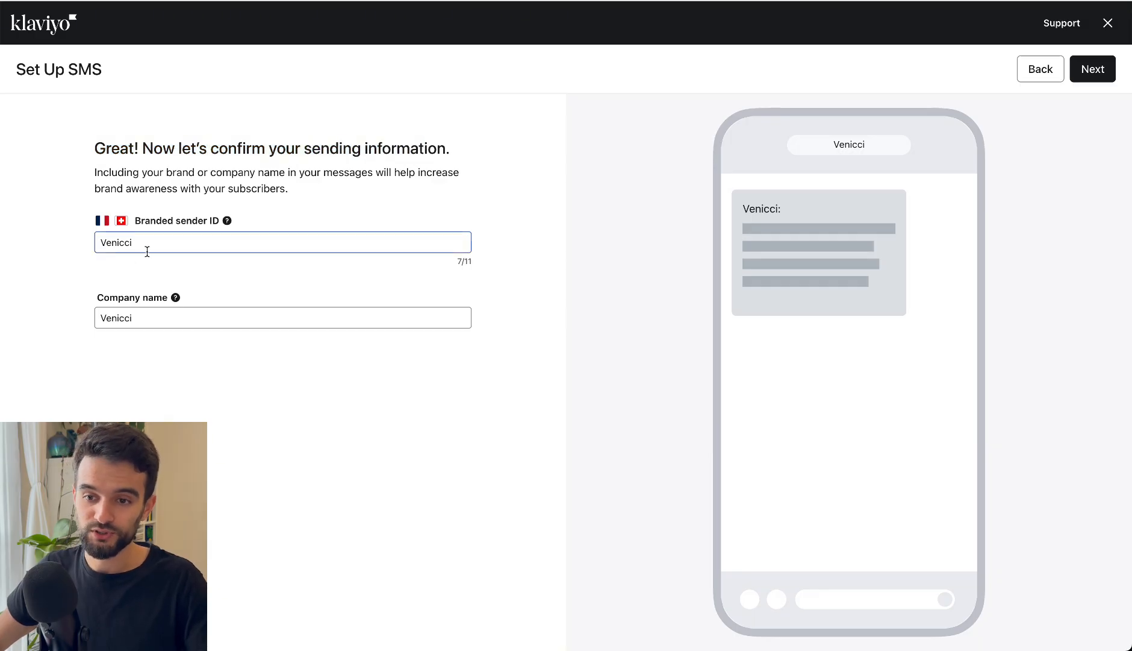
pyautogui.moveTo(144, 226); pyautogui.dragTo(217, 242)
pyautogui.click(230, 259)
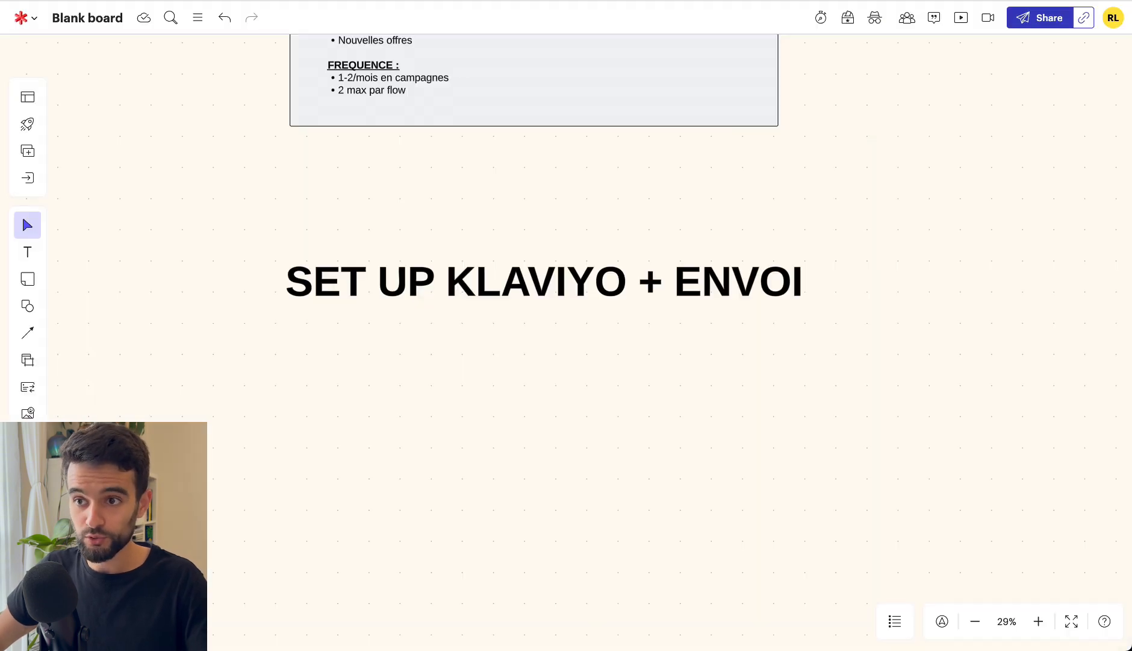
# Switch to the Blank board whiteboard and examine how senders identify themselves in the example SMS screenshots.
pyautogui.scroll(-10, 479, 227)
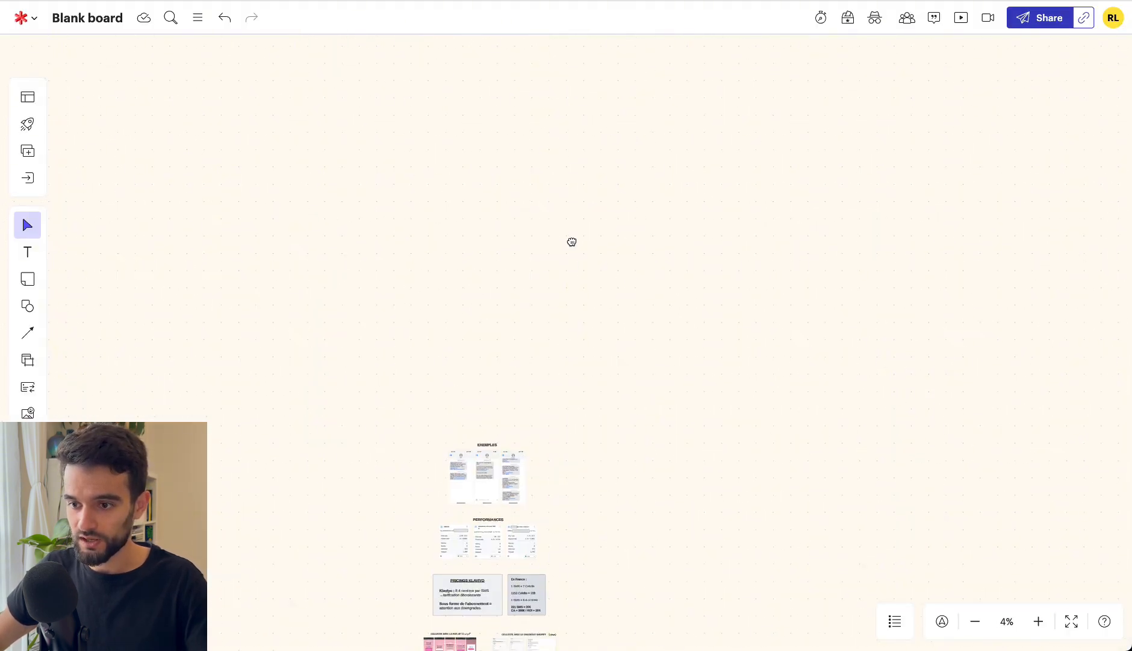
pyautogui.scroll(10, 528, 347)
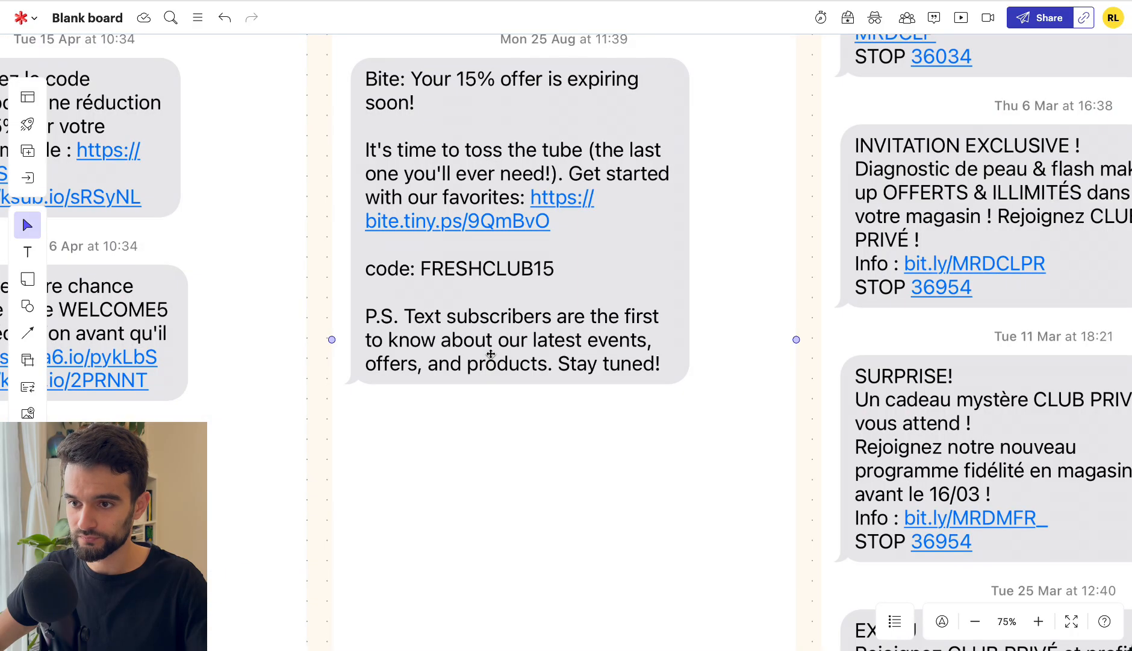
pyautogui.scroll(-2, 491, 354)
pyautogui.moveTo(663, 283); pyautogui.dragTo(832, 324)
pyautogui.moveTo(721, 281); pyautogui.dragTo(513, 209)
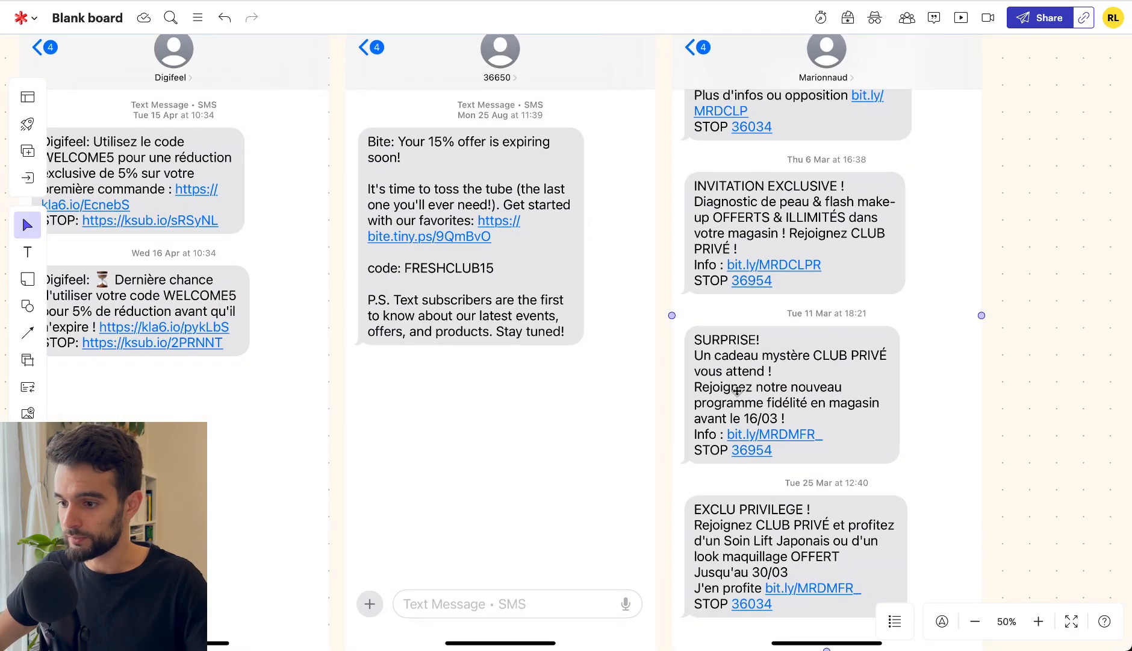
pyautogui.moveTo(322, 280); pyautogui.dragTo(550, 426)
pyautogui.scroll(2, 277, 287)
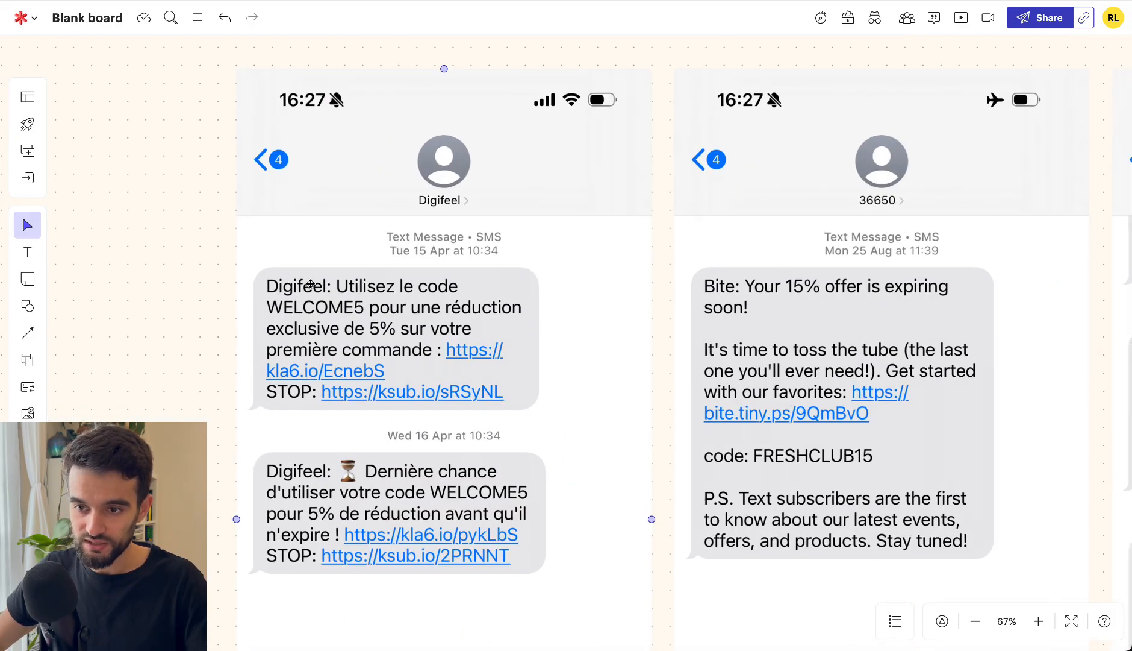
pyautogui.scroll(-2, 304, 284)
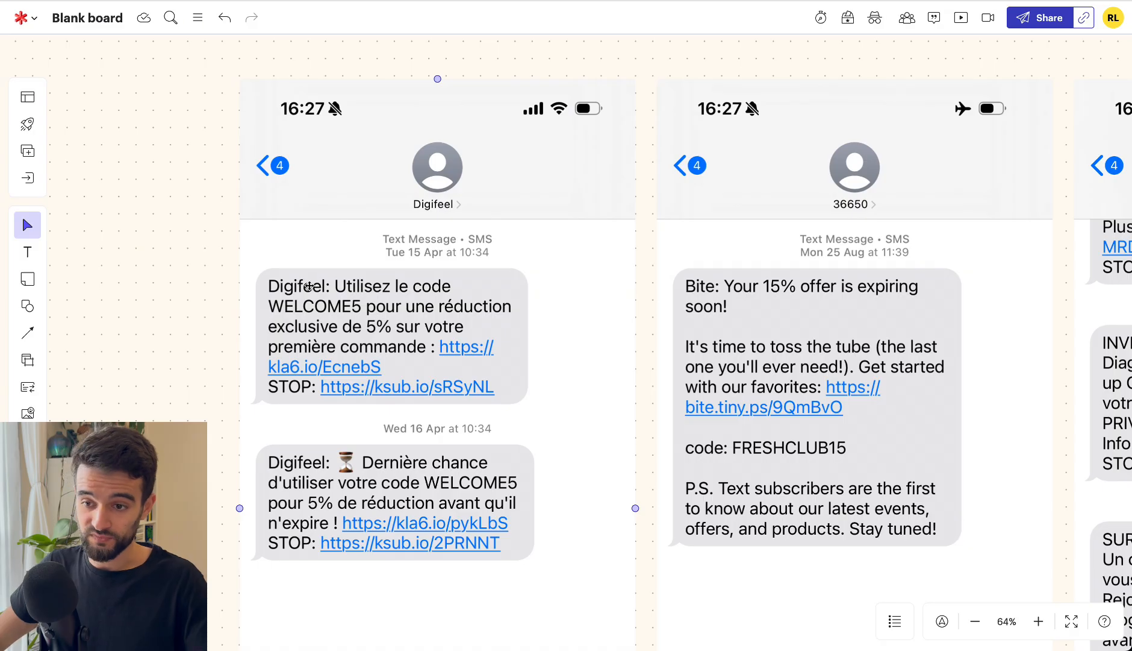
pyautogui.scroll(-1, 307, 308)
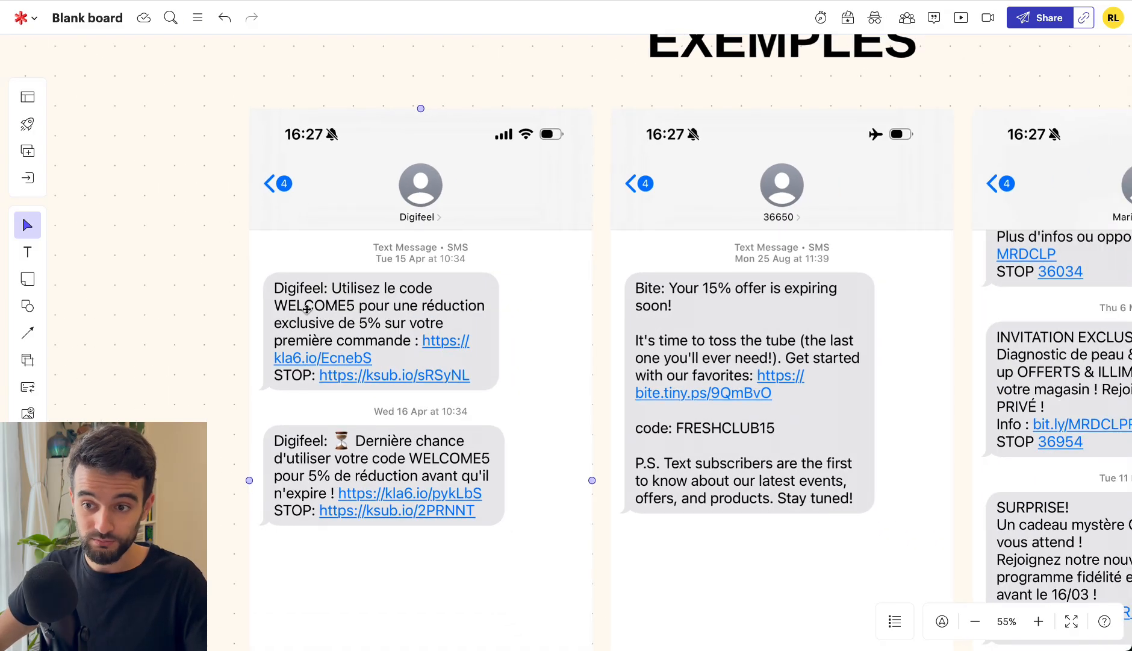
pyautogui.scroll(-1, 287, 288)
pyautogui.moveTo(650, 359); pyautogui.dragTo(433, 251)
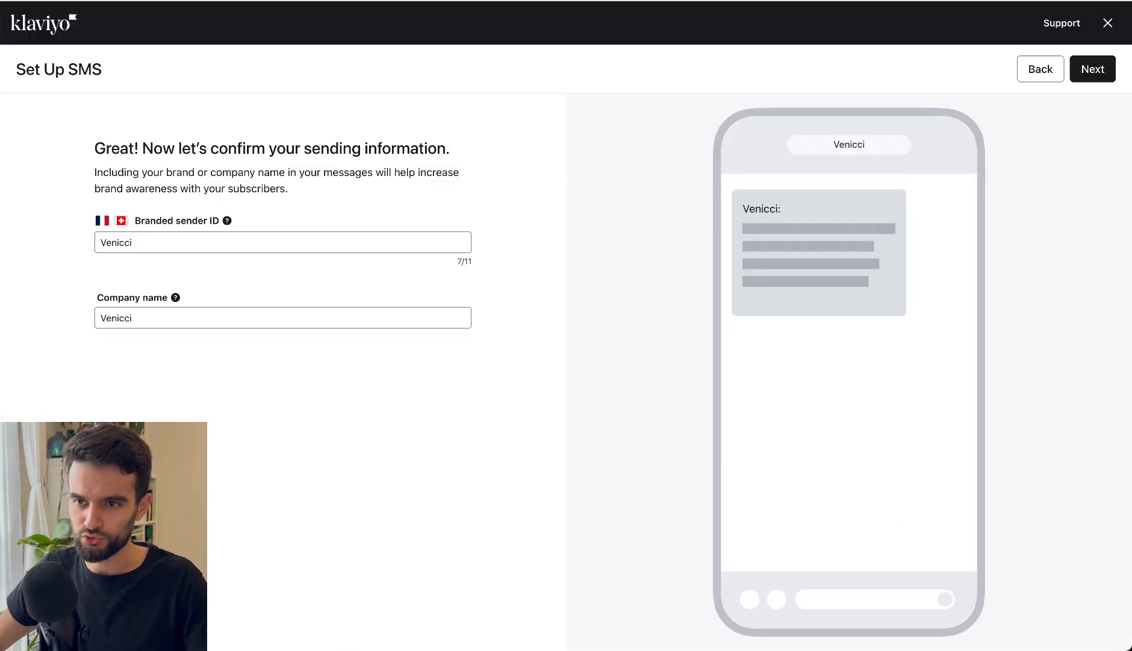
# Return to the Klaviyo SMS setup and accept Venicci as the branded sender ID and company name.
pyautogui.click(1092, 69)
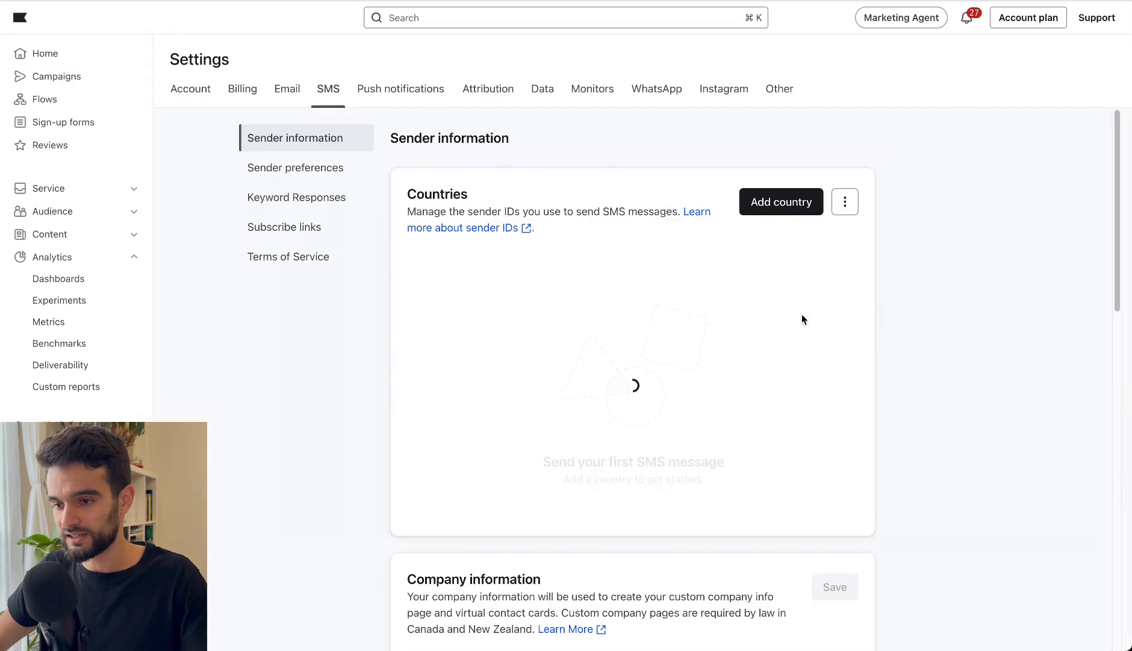
# Examine each country's sender ID and status across both pages of the SMS sender information list.
pyautogui.scroll(-4, 476, 352)
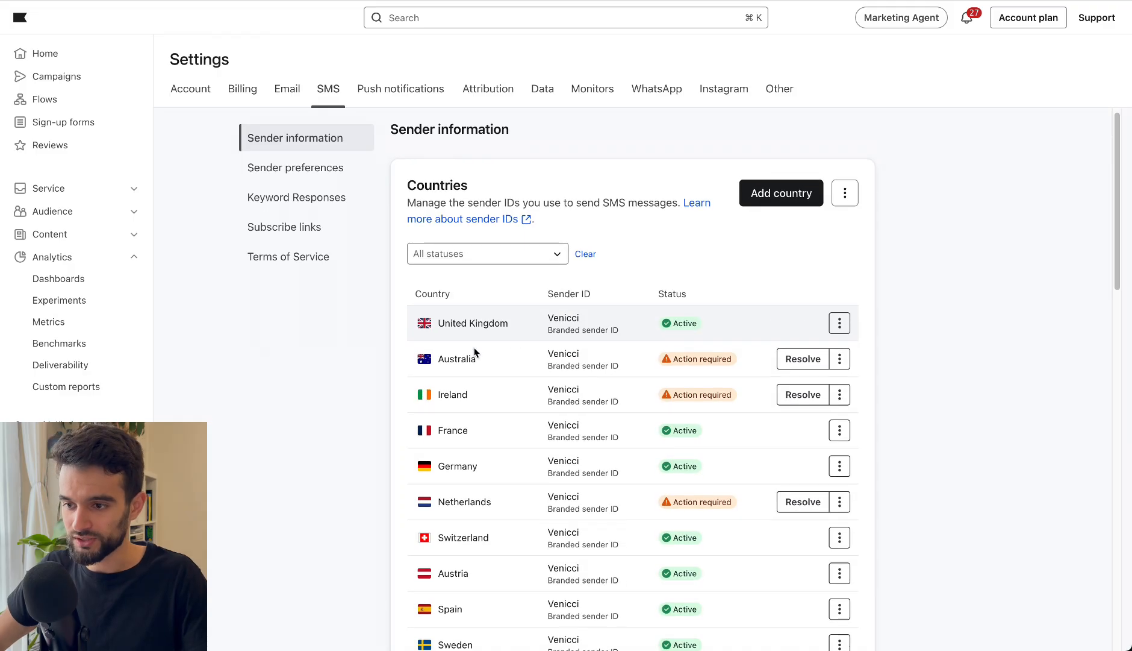
pyautogui.scroll(2, 475, 352)
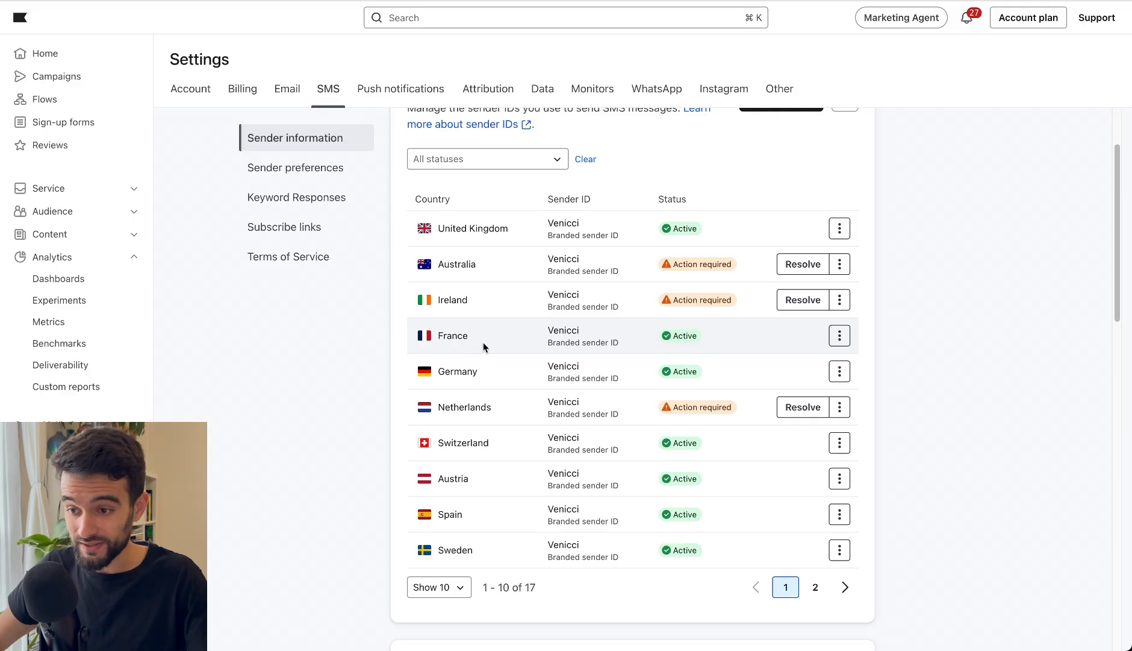
pyautogui.moveTo(548, 348); pyautogui.dragTo(592, 346)
pyautogui.click(594, 346)
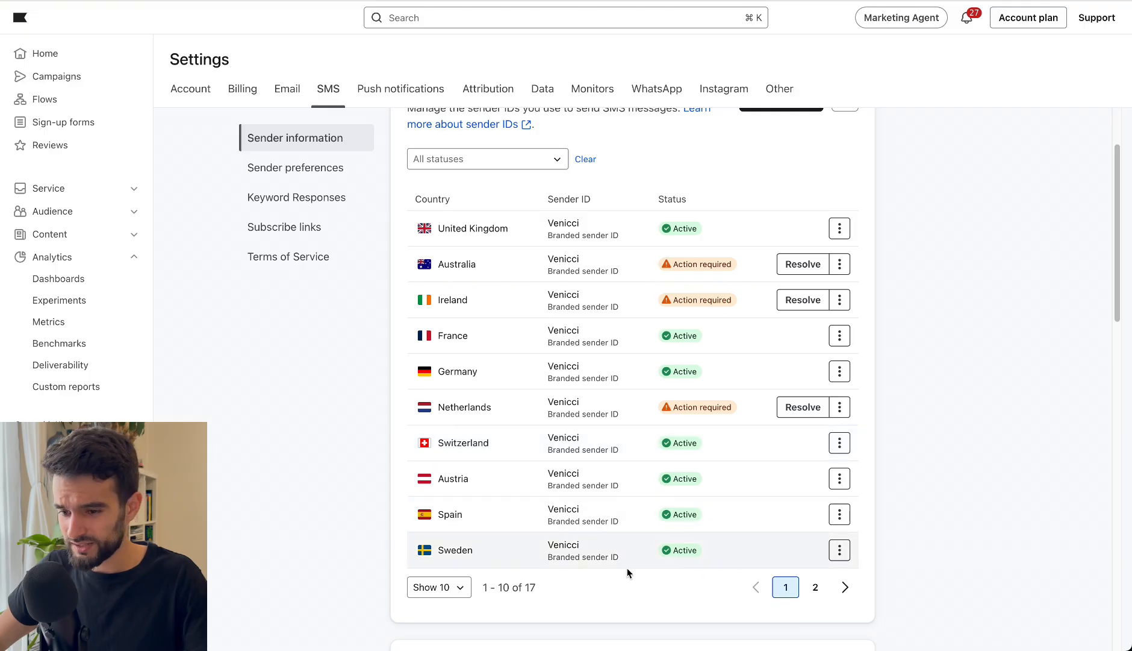
pyautogui.click(816, 587)
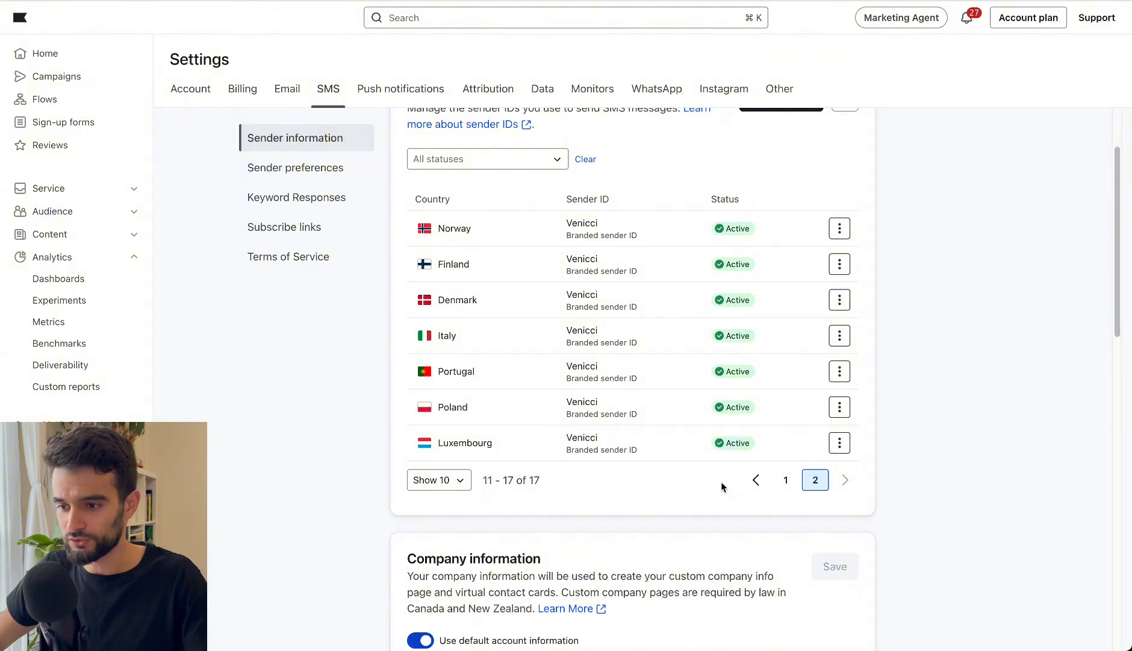
pyautogui.click(757, 480)
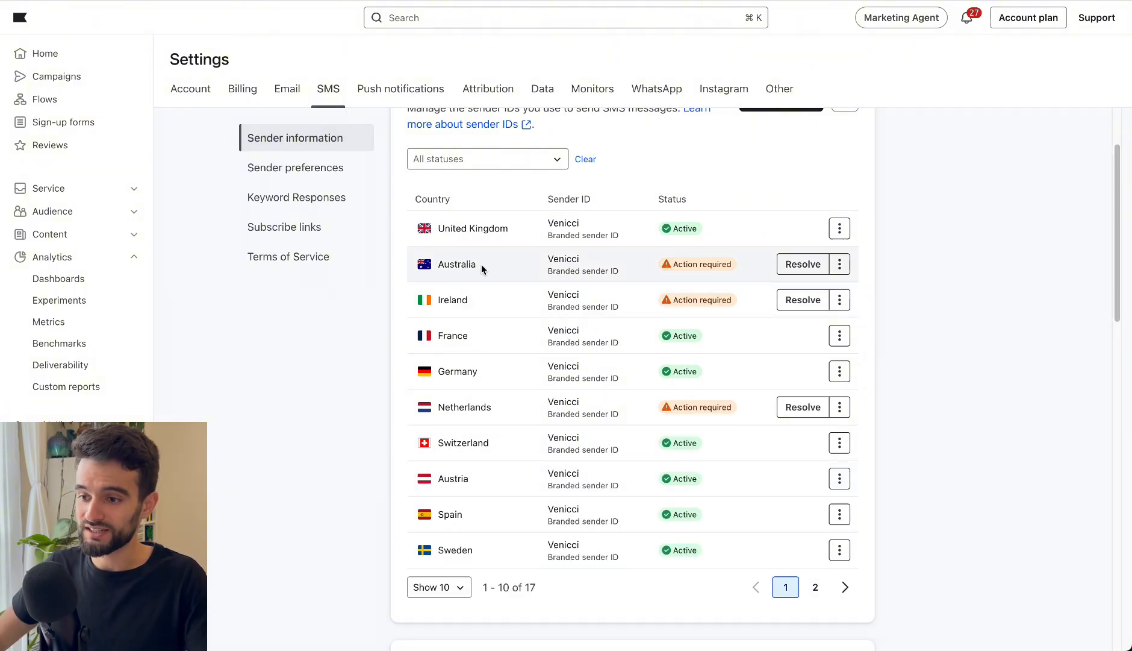
pyautogui.moveTo(481, 268); pyautogui.dragTo(410, 267)
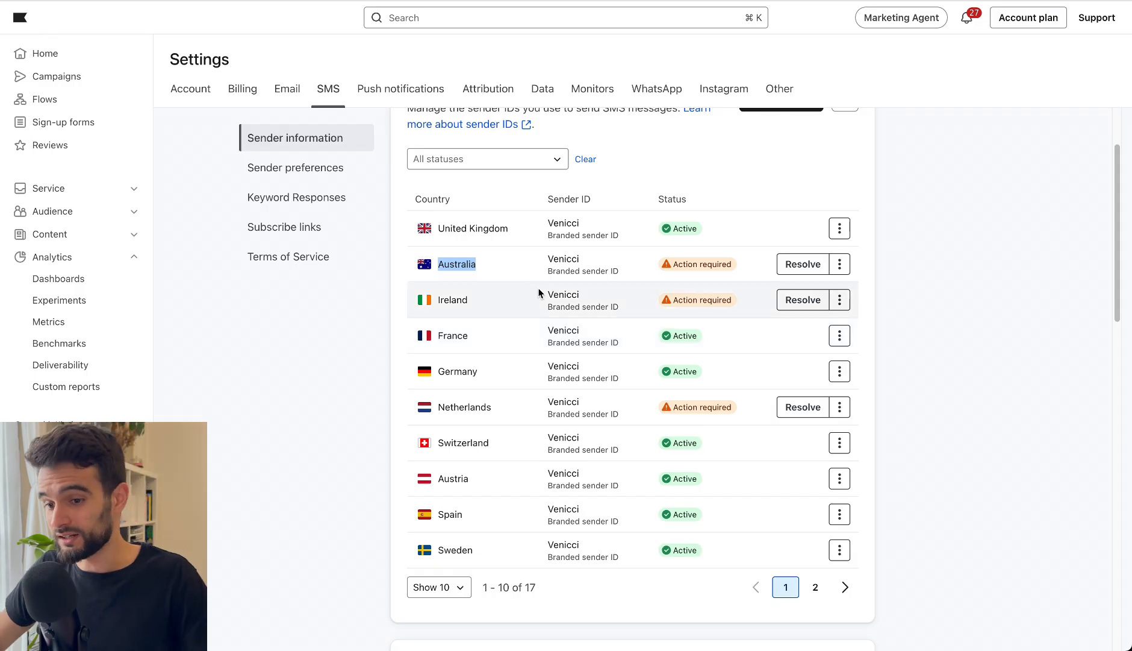
pyautogui.click(457, 298)
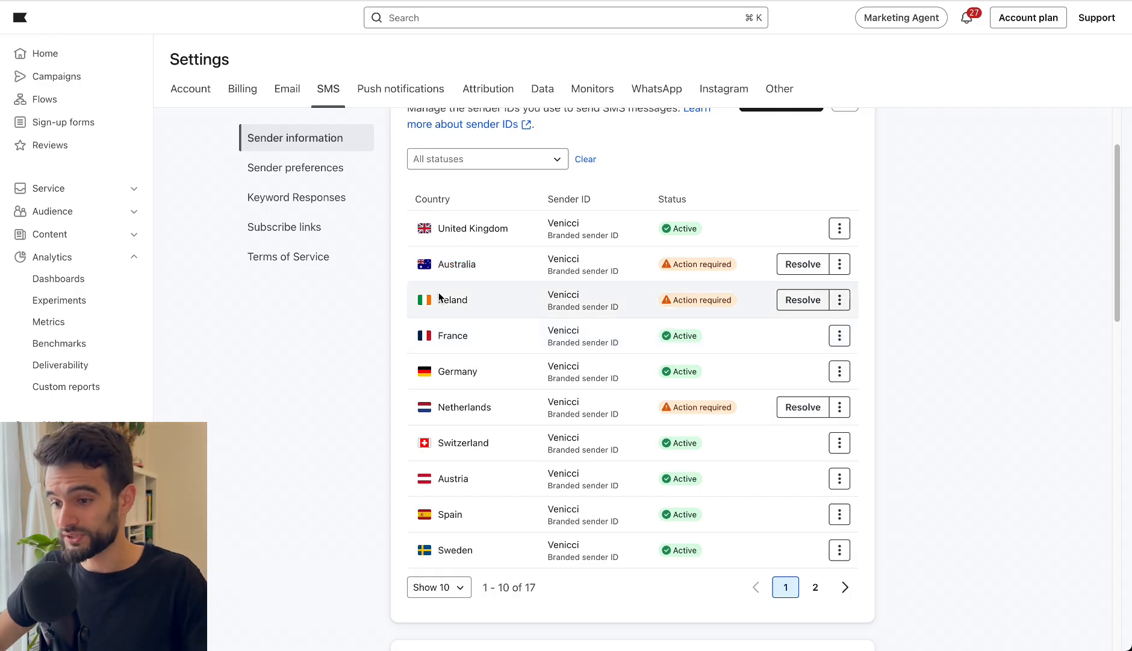
pyautogui.click(815, 588)
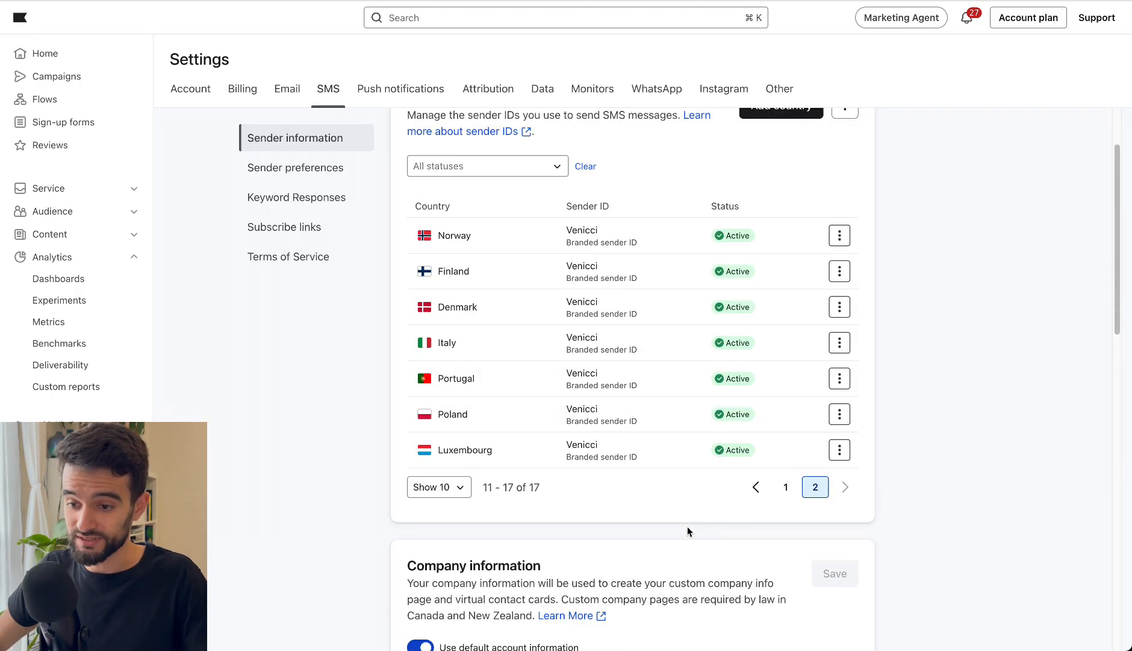
pyautogui.click(757, 488)
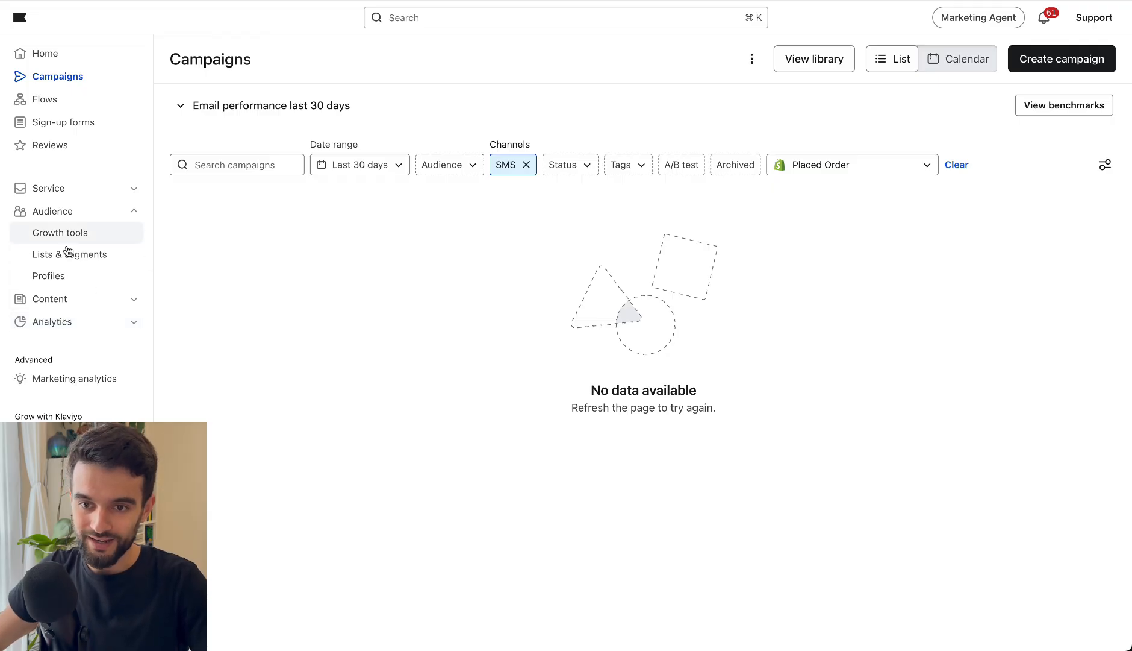
# Start a new segment from the lists and segments overview and name it "SMS - Masterlist".
pyautogui.click(49, 263)
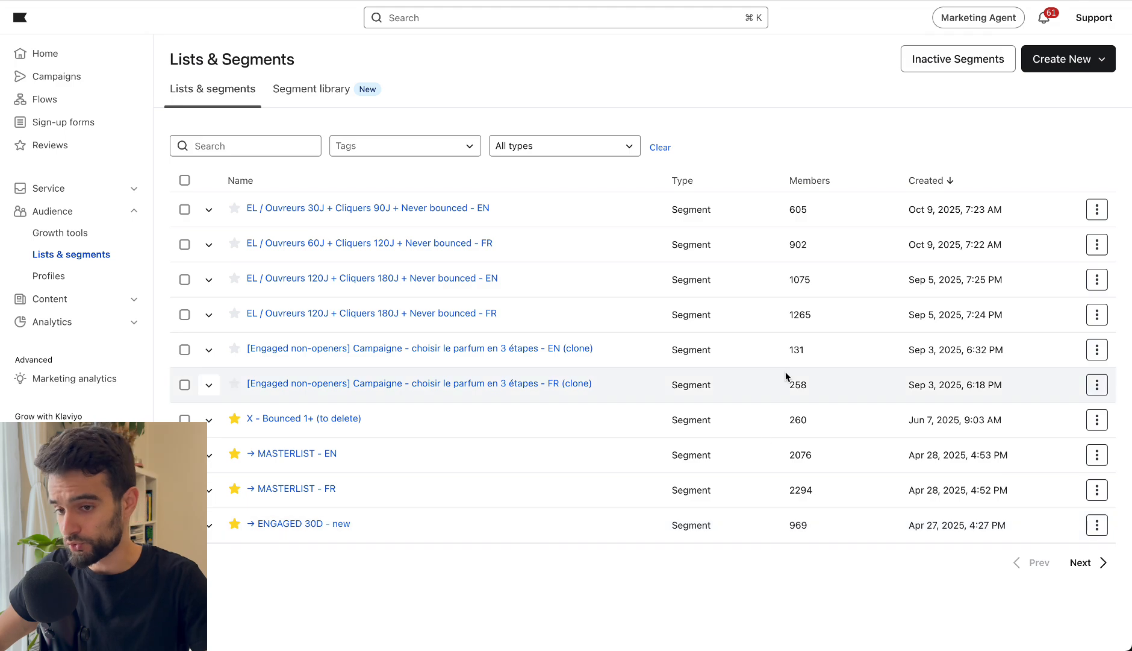
pyautogui.click(1072, 60)
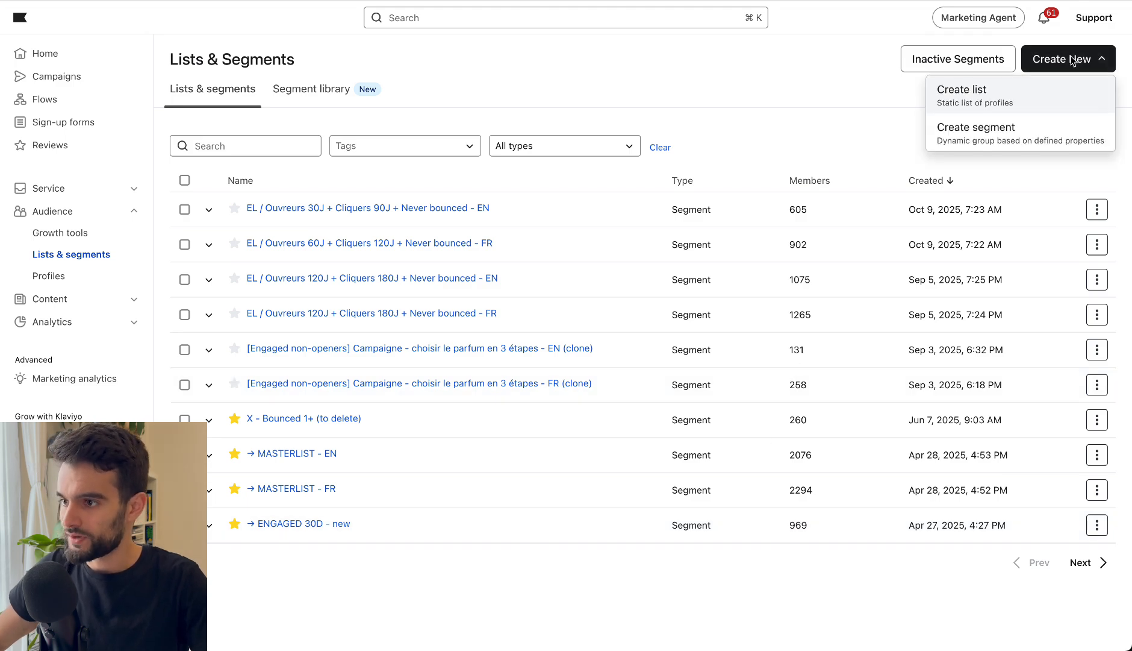
pyautogui.click(1007, 137)
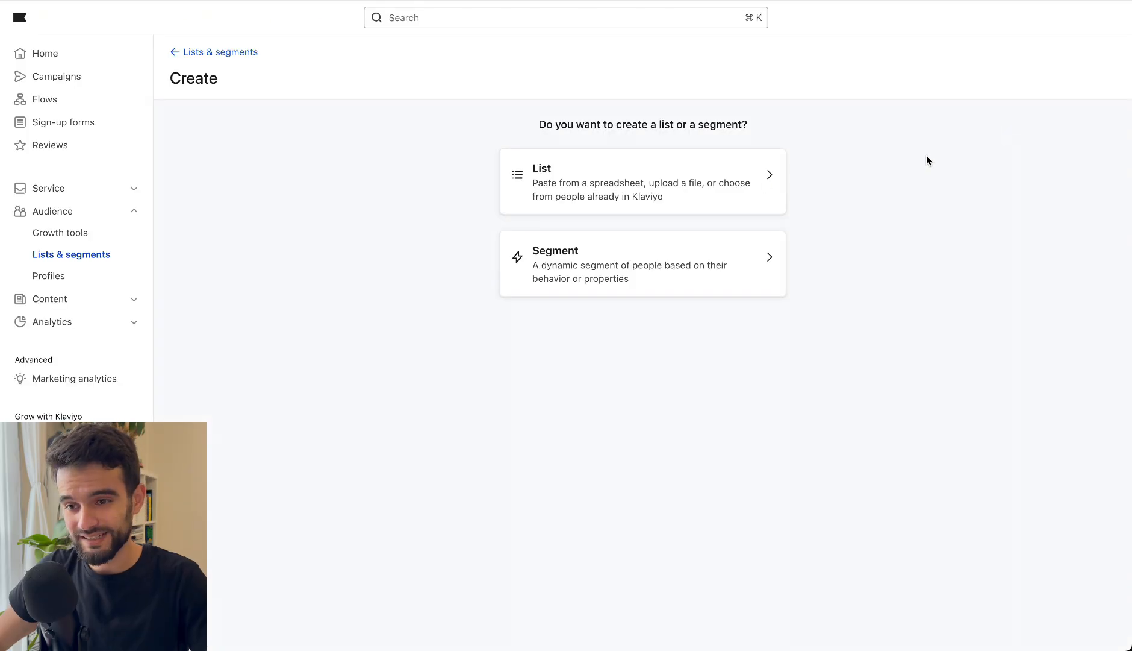
pyautogui.click(626, 265)
pyautogui.click(329, 190)
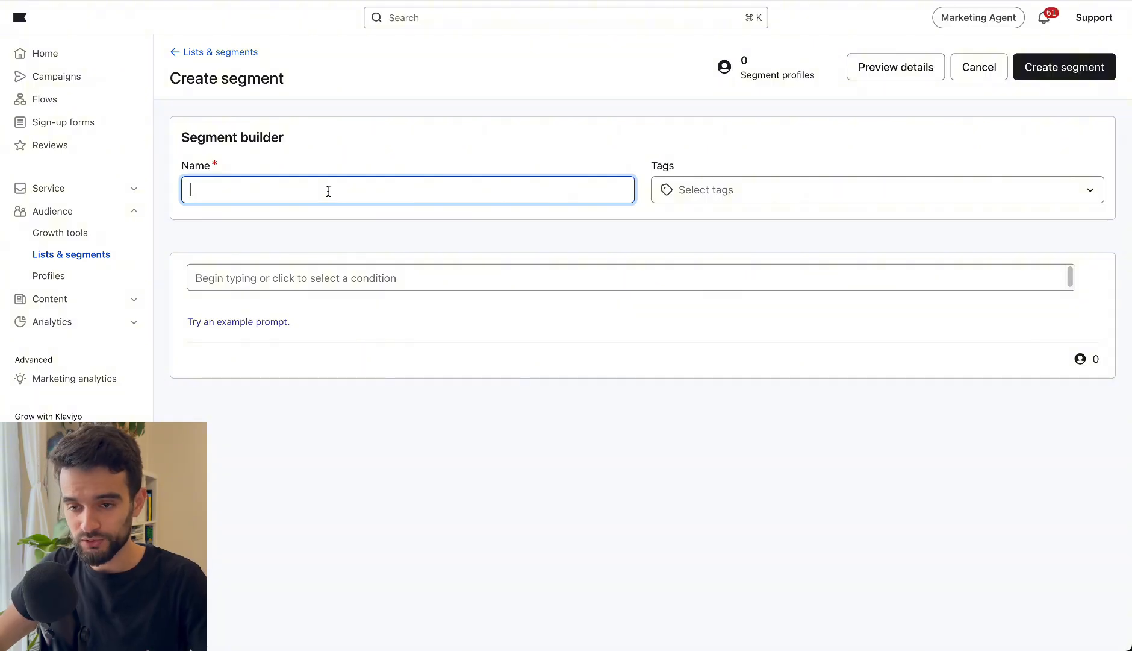
pyautogui.write('S')
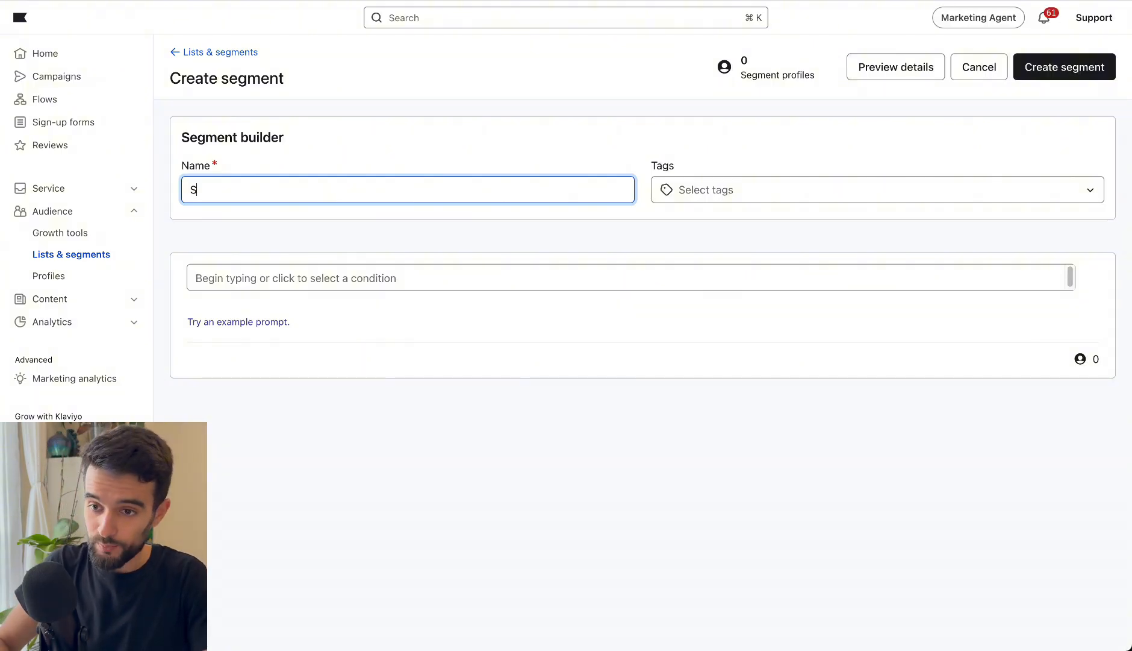
pyautogui.write('MS')
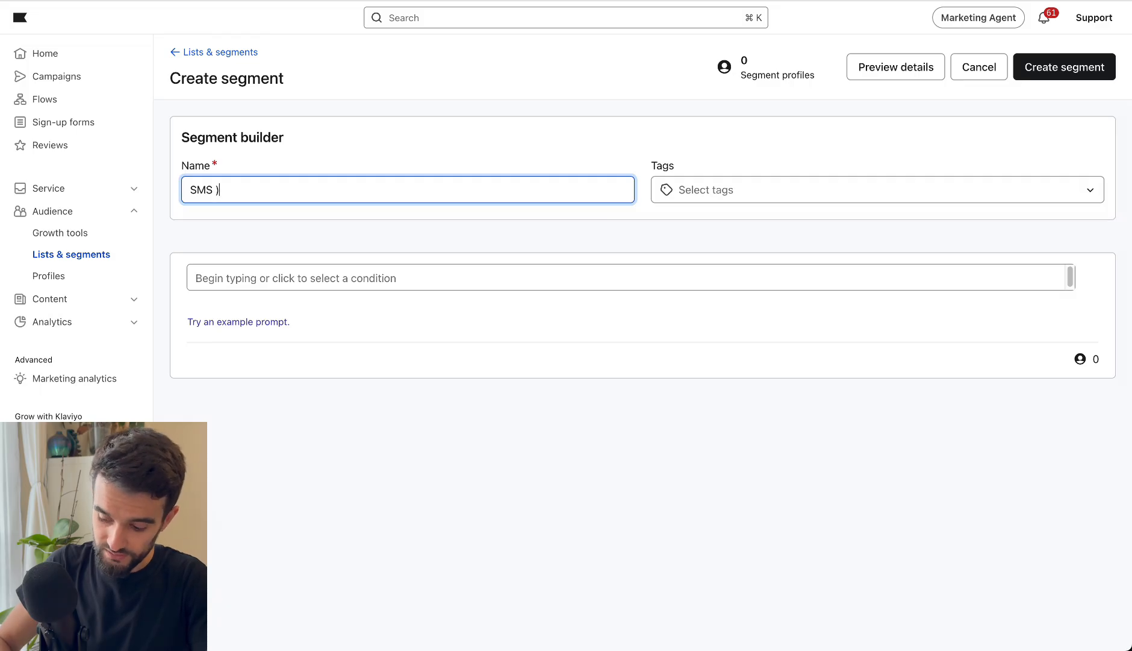
pyautogui.write(' - Masterlist')
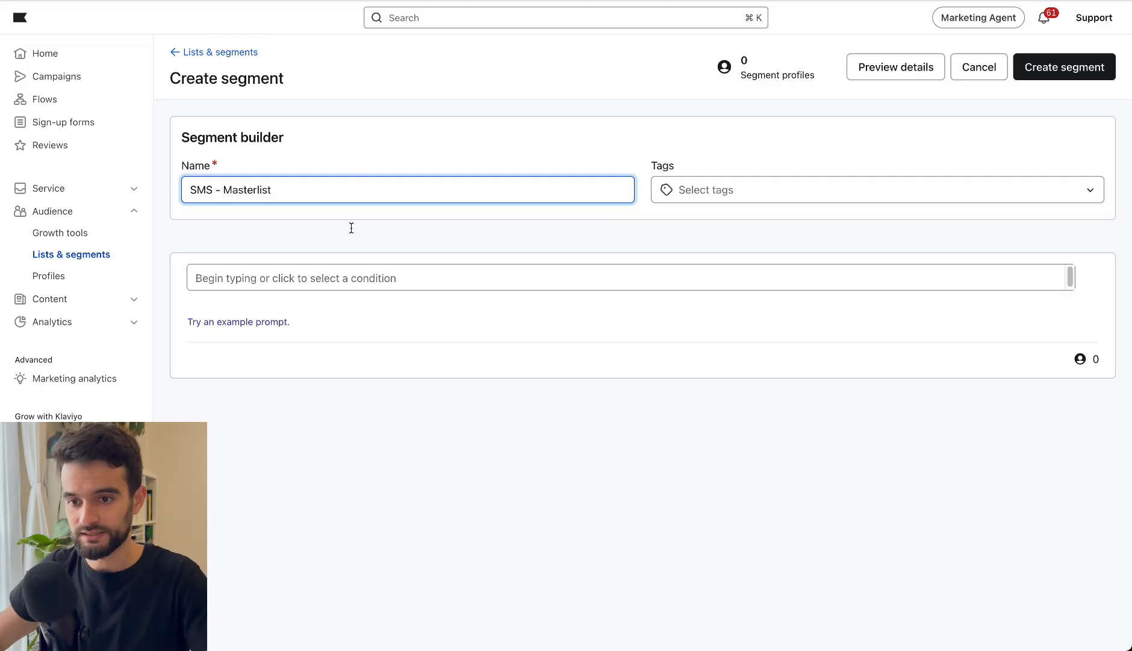
# Add a condition that the person can receive sms marketing because they are Subscribed, and create the segment.
pyautogui.click(356, 278)
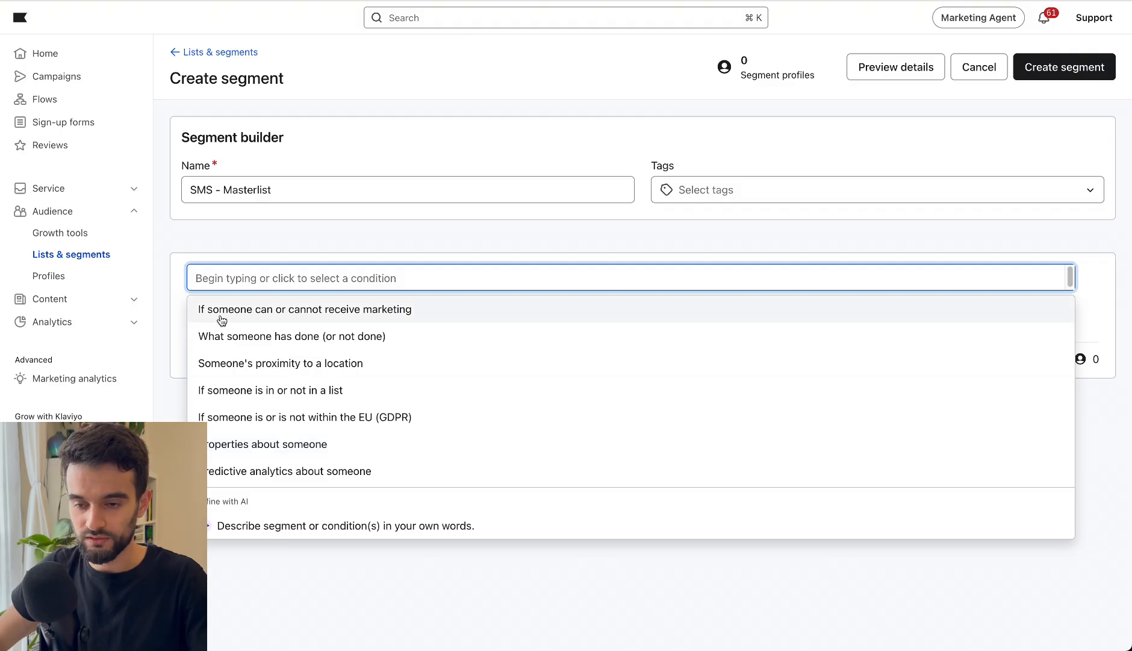
pyautogui.click(239, 310)
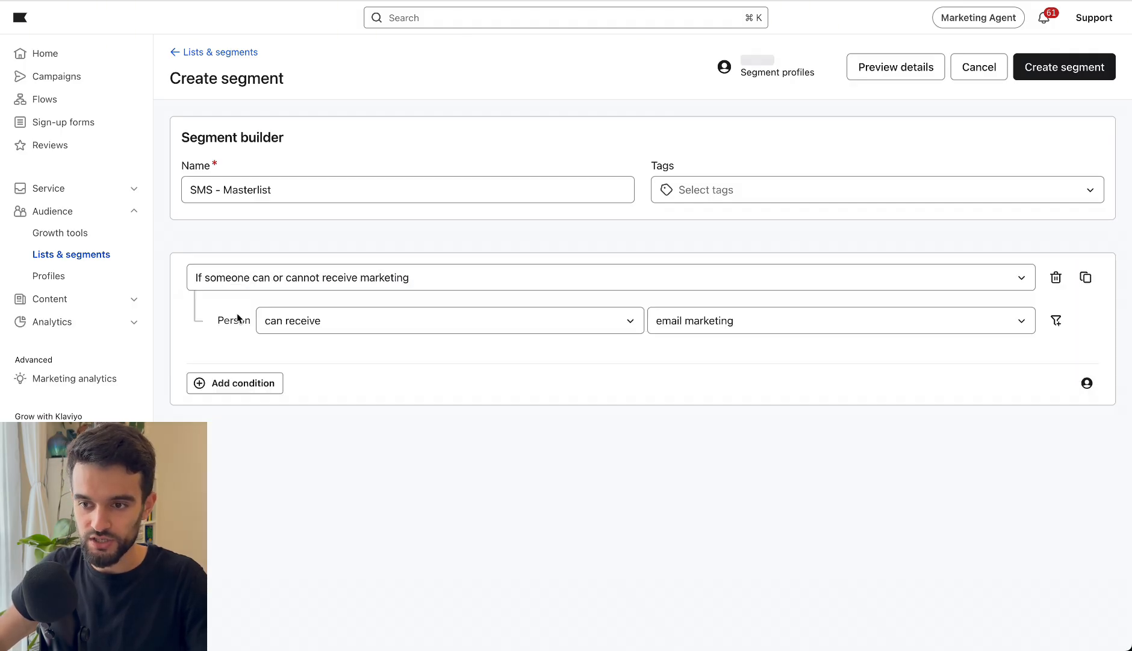
pyautogui.click(782, 330)
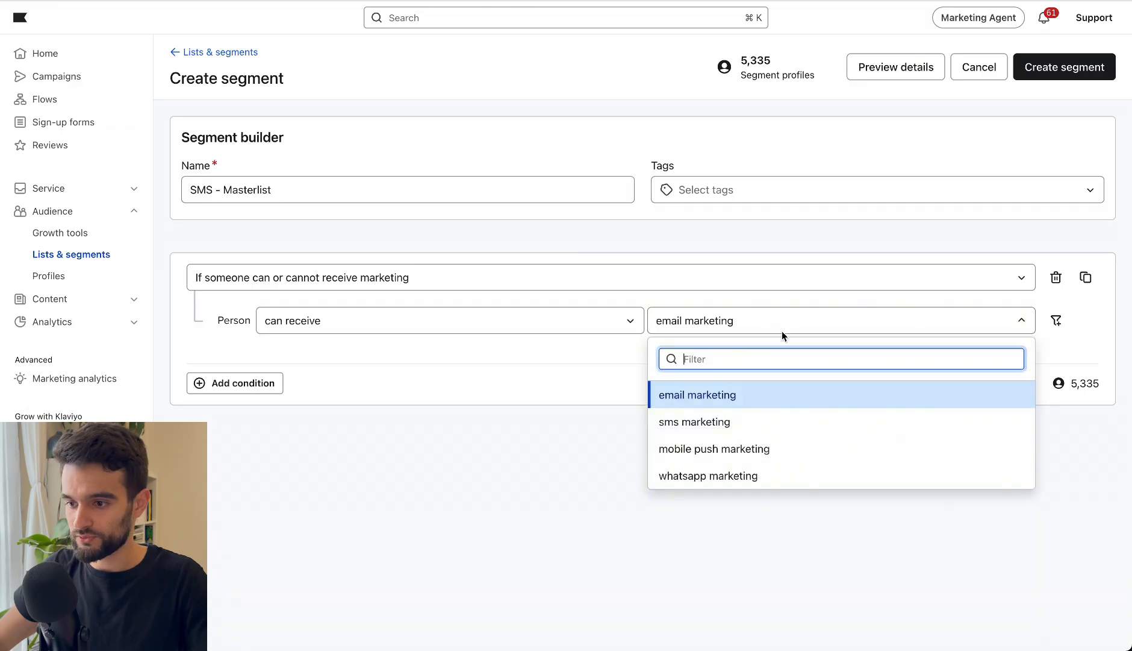
pyautogui.click(734, 422)
pyautogui.click(1054, 322)
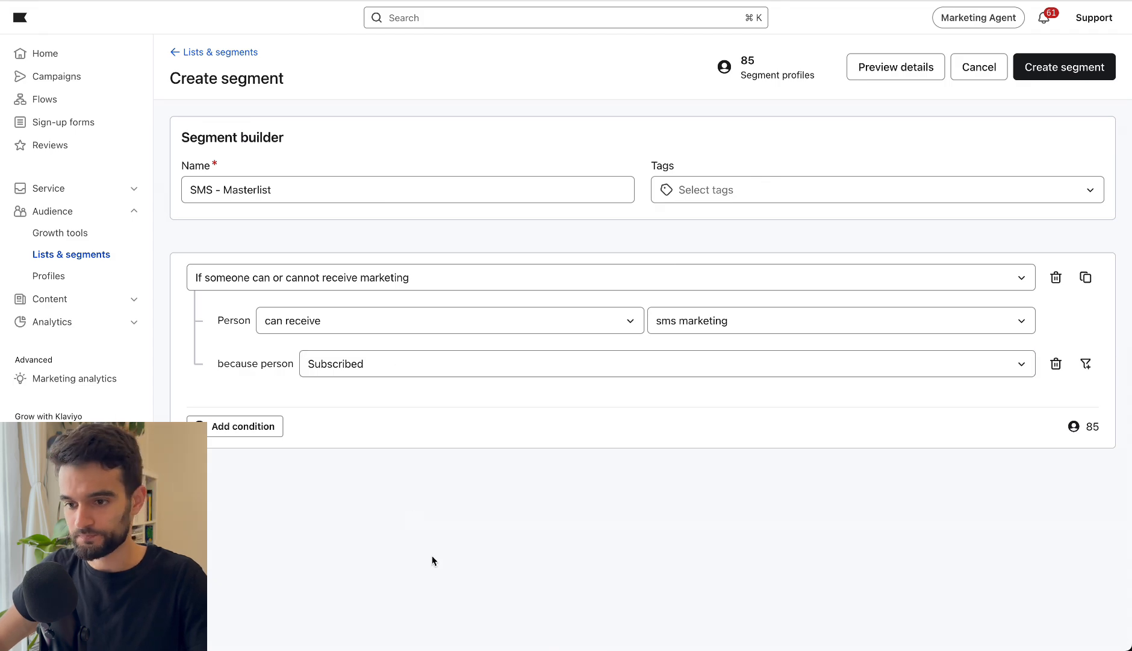
pyautogui.click(1047, 85)
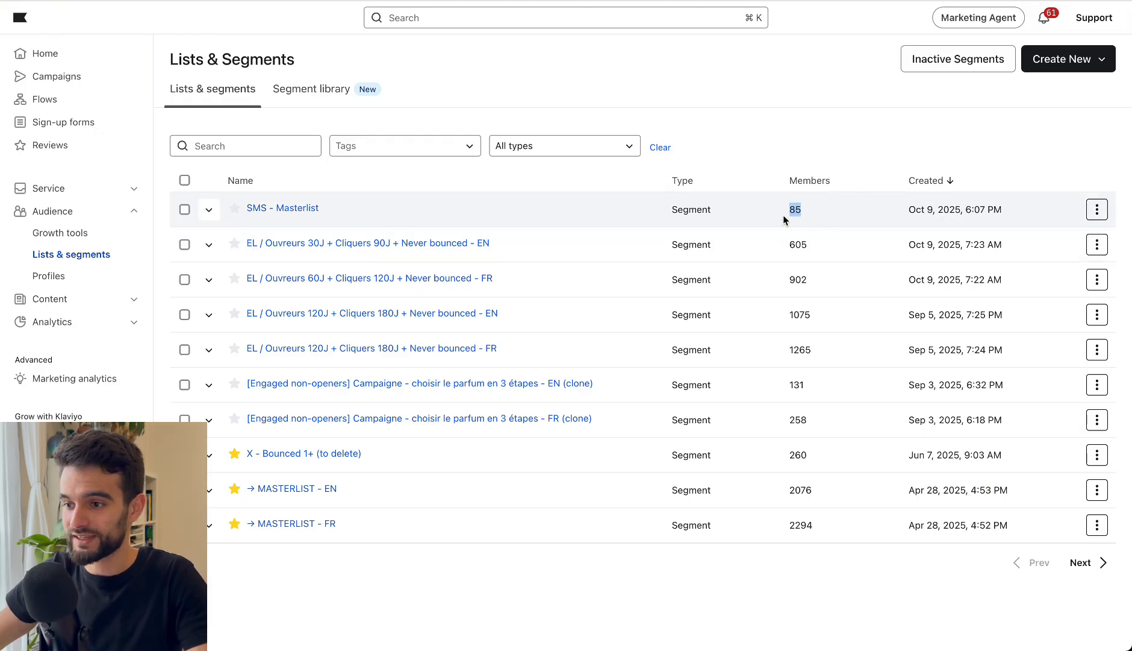
pyautogui.click(747, 83)
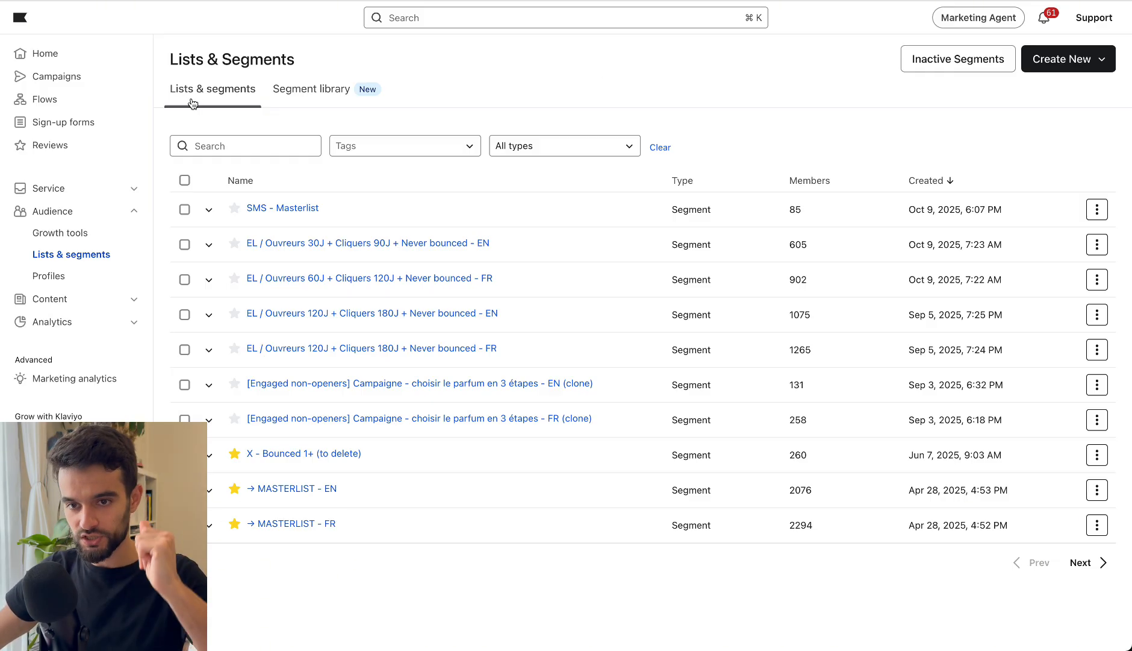
# Create a single channel SMS campaign named "SMS N°1 - Promotion des packs".
pyautogui.click(80, 78)
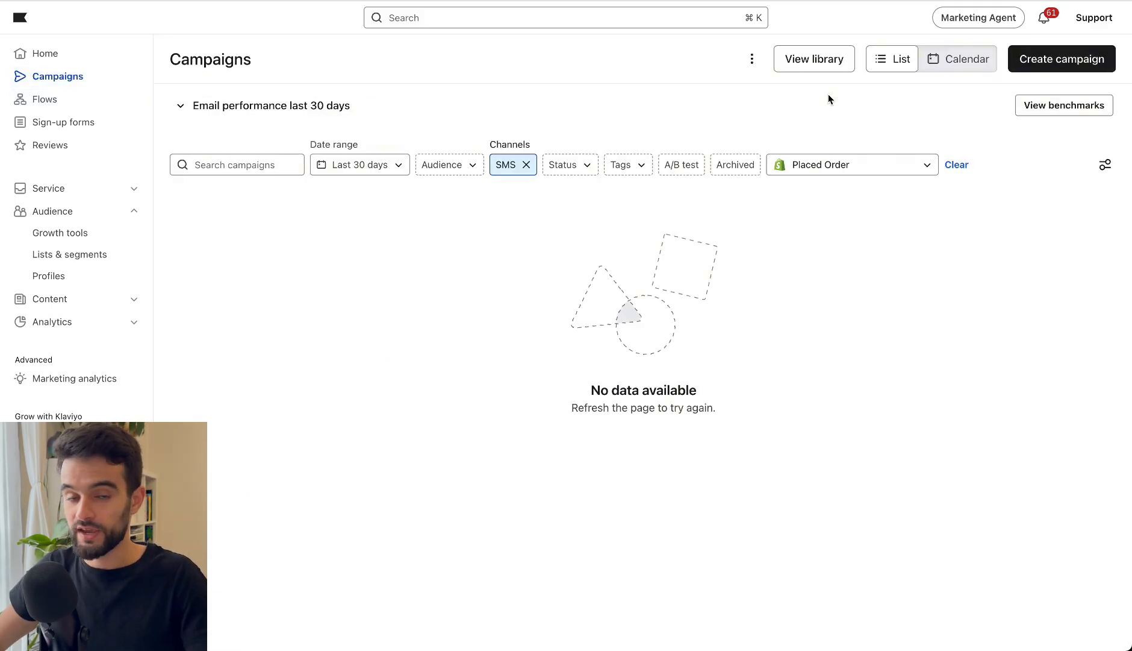
pyautogui.click(1037, 63)
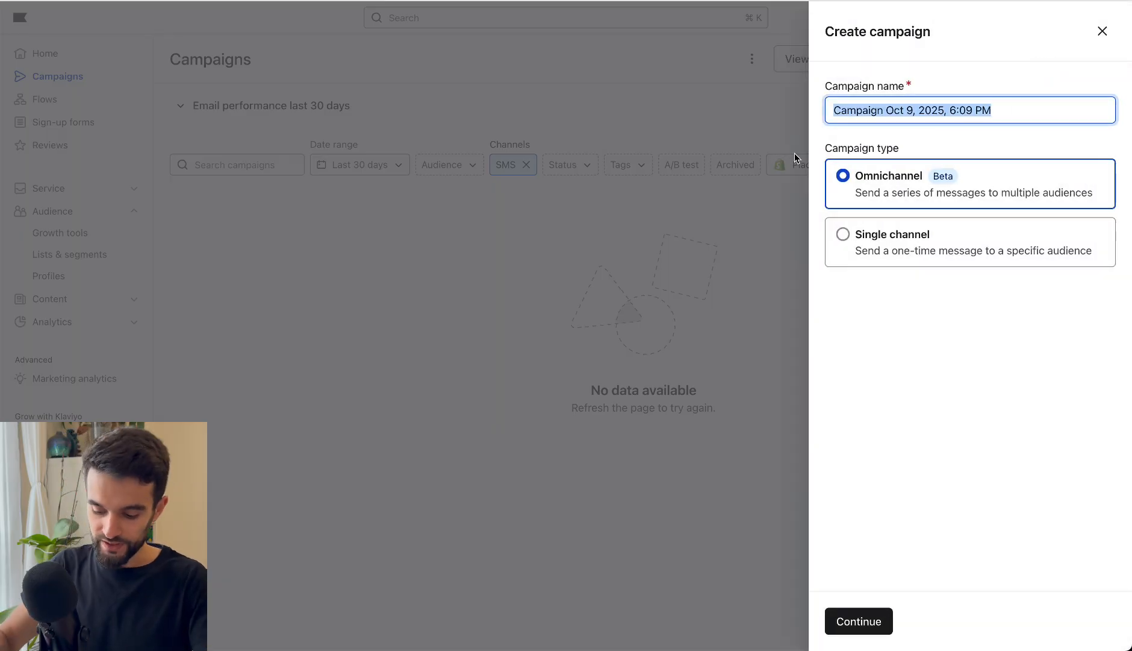
pyautogui.write('SMS N°1 - Promotion des packs')
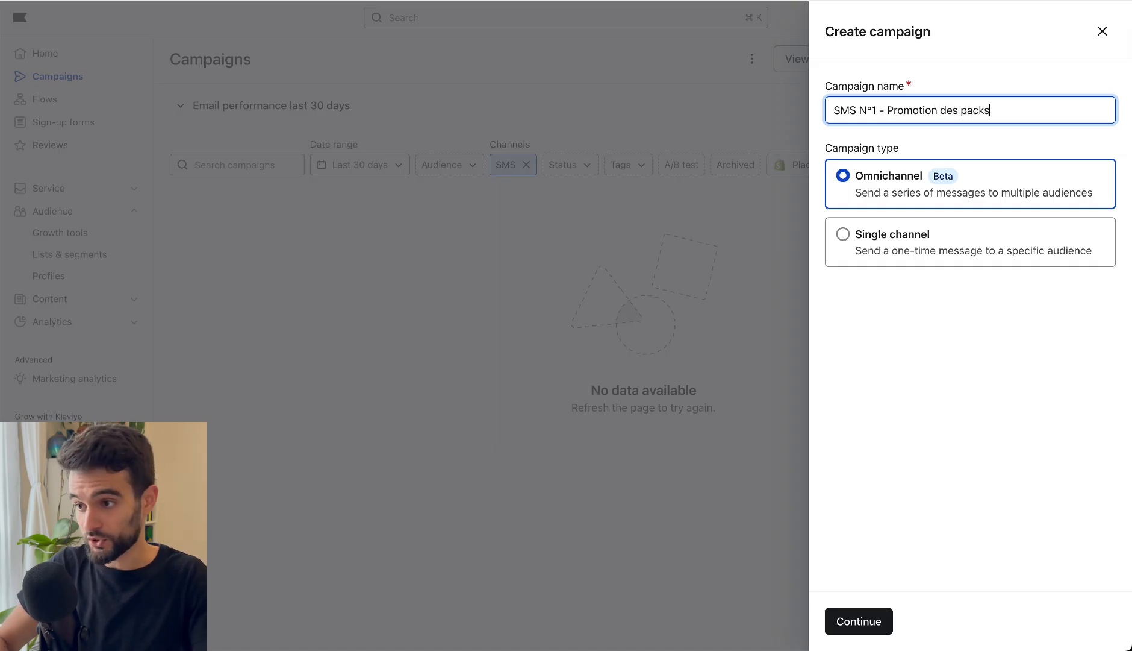
pyautogui.click(918, 465)
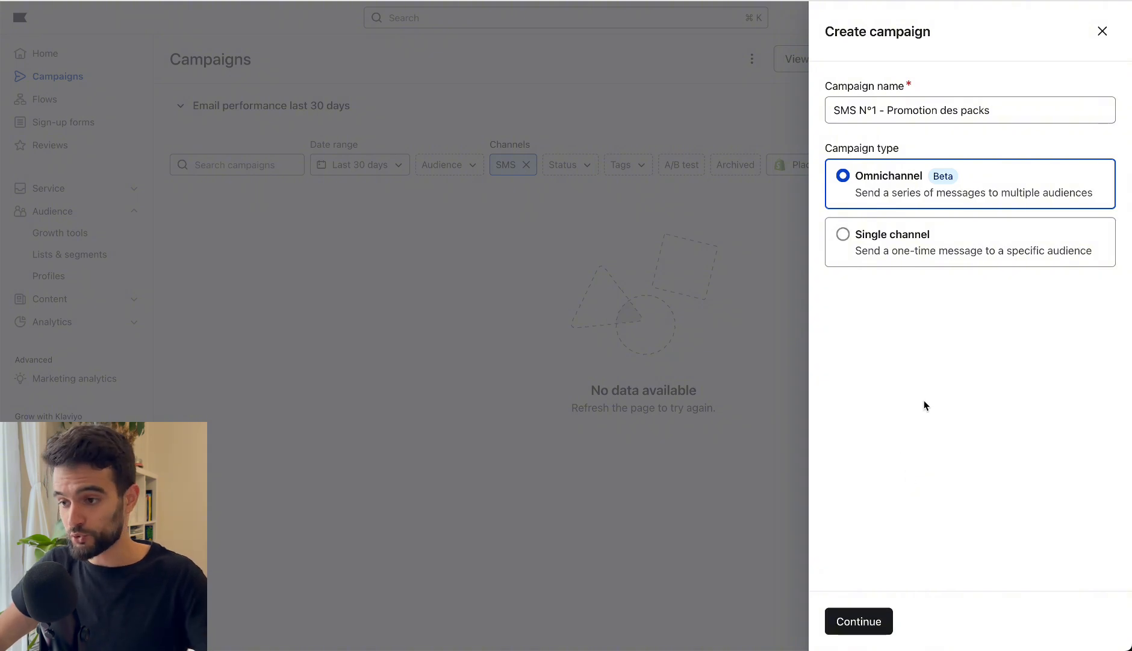
pyautogui.click(902, 241)
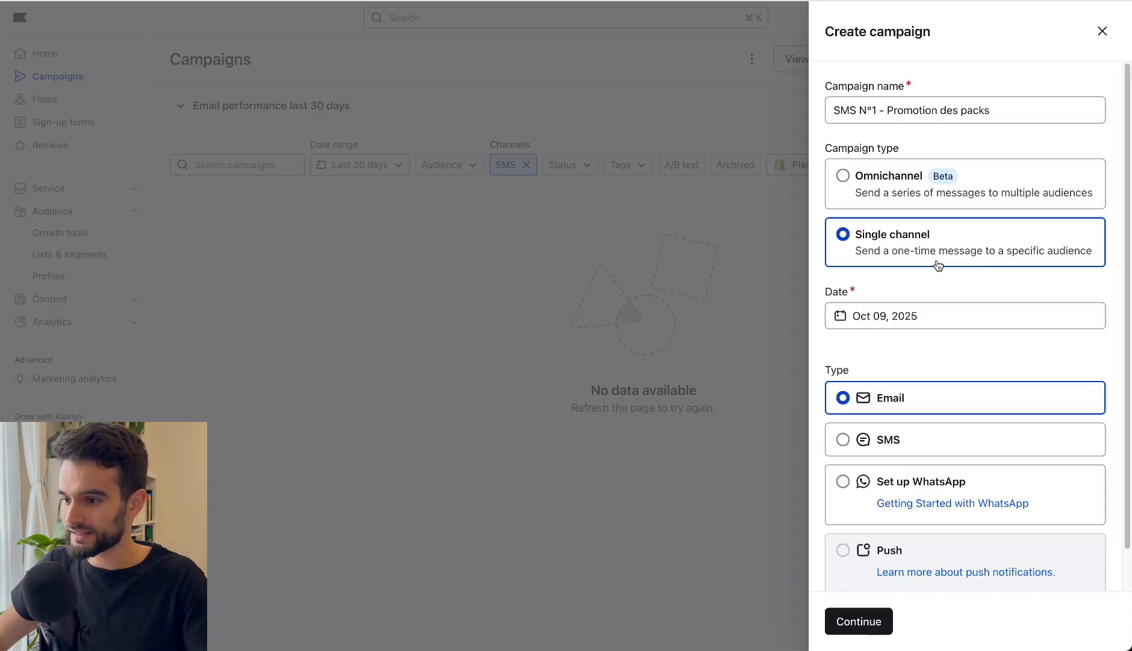
pyautogui.scroll(-1, 936, 290)
pyautogui.click(904, 397)
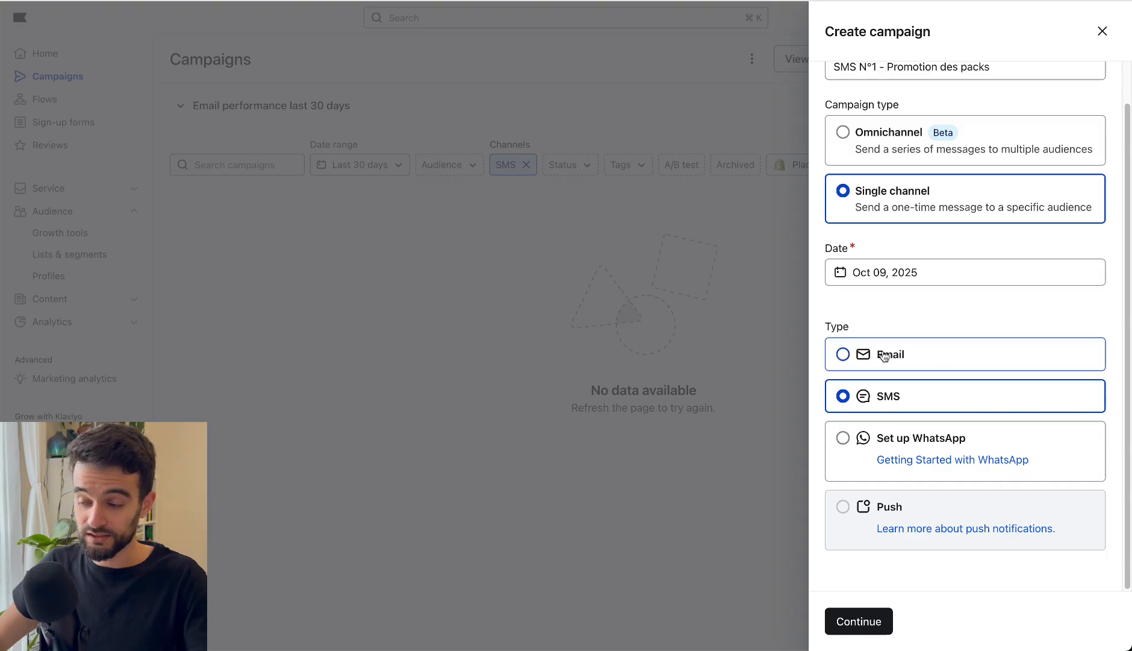
pyautogui.click(849, 631)
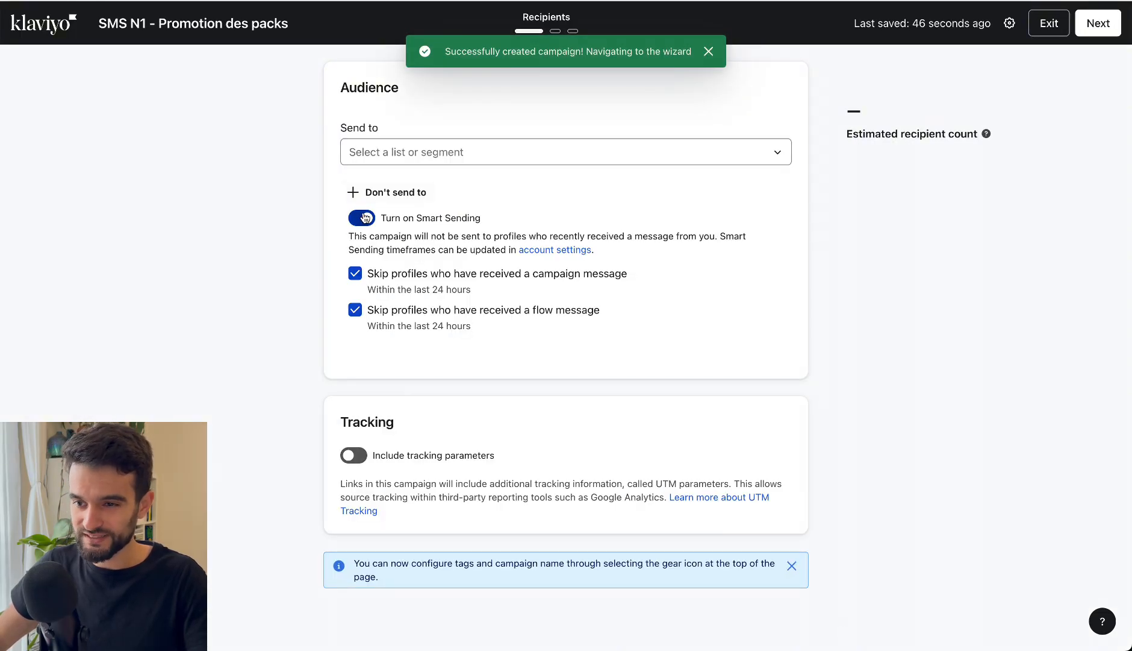
# Turn off Smart Sending and set the SMS - Masterlist segment as the campaign's audience.
pyautogui.click(364, 217)
pyautogui.click(448, 145)
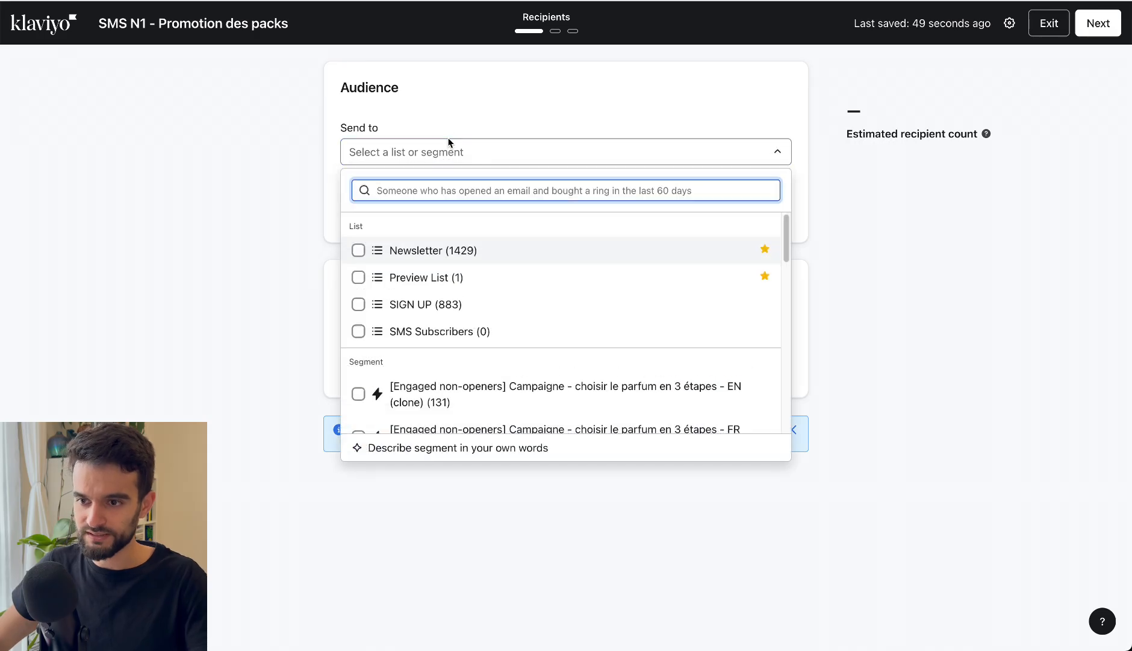
pyautogui.write('sms')
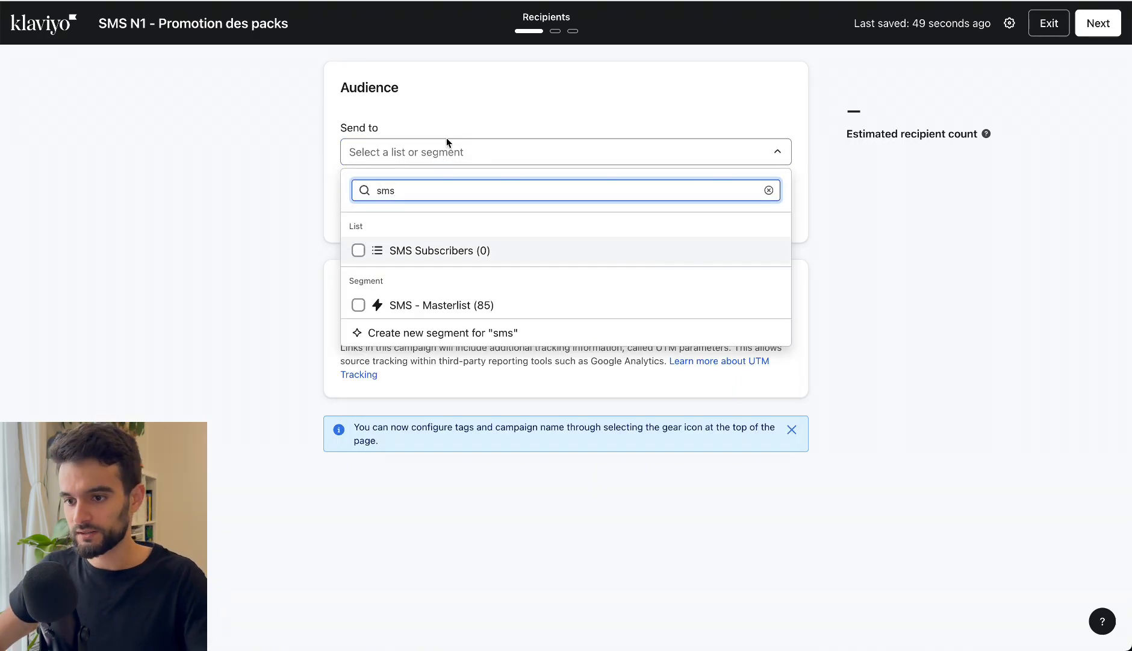
pyautogui.click(360, 305)
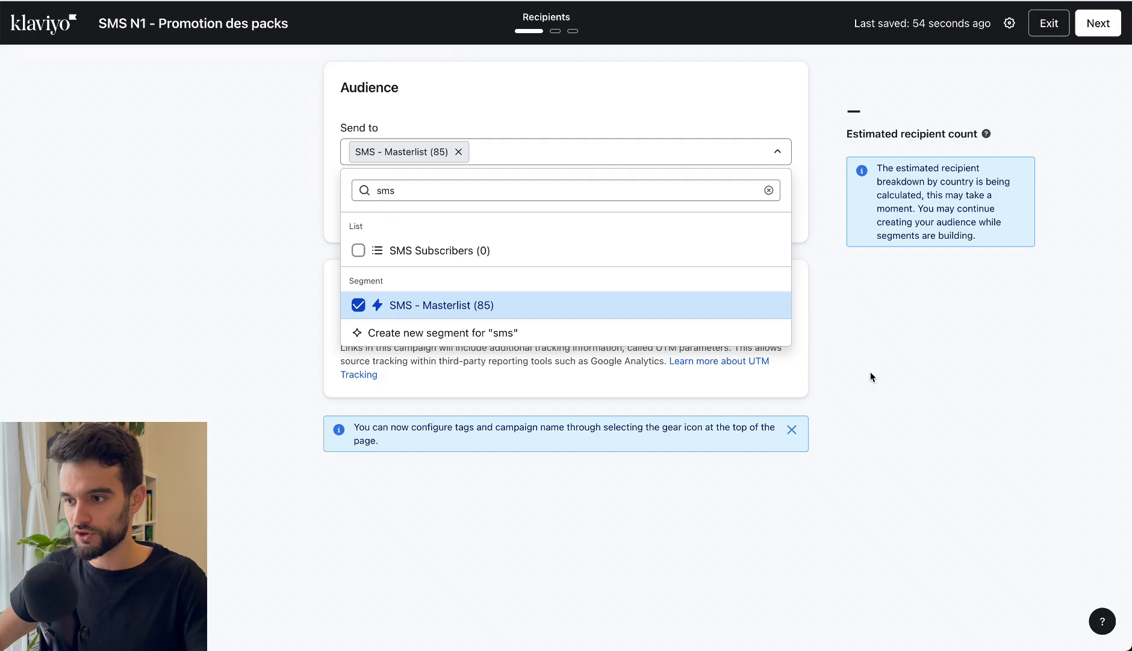
pyautogui.click(871, 377)
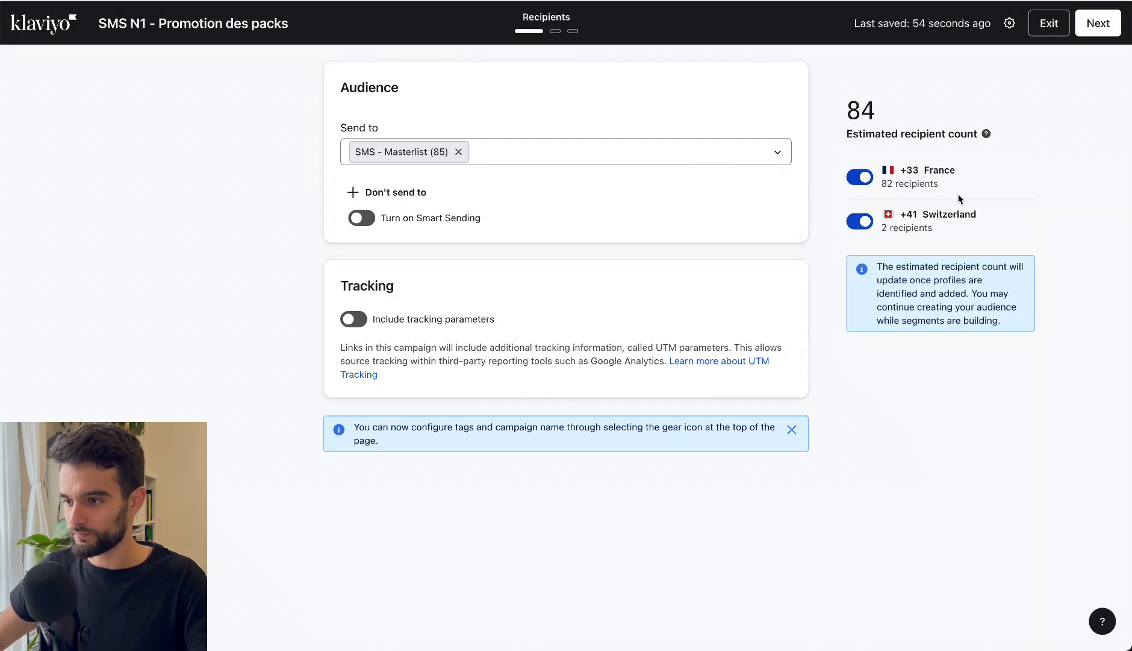
# Review the campaign's estimated recipient count in total and by country.
pyautogui.moveTo(854, 110); pyautogui.dragTo(847, 110)
pyautogui.click(955, 115)
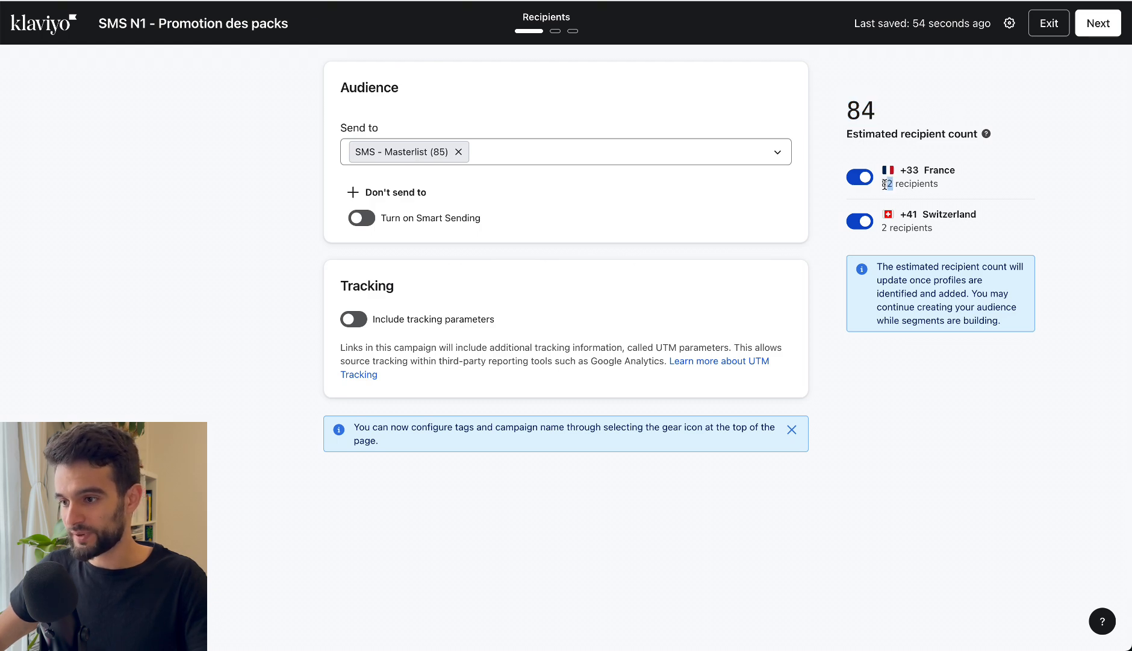
pyautogui.click(991, 393)
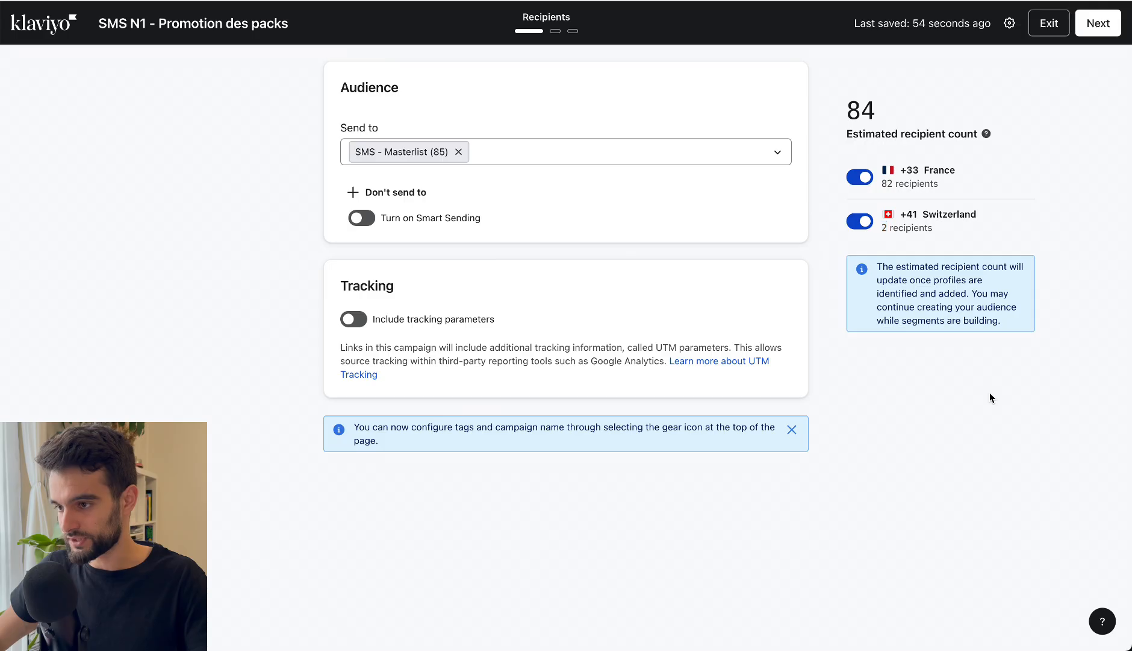
# Proceed to the campaign's message content and set the preview country to FR.
pyautogui.click(1093, 29)
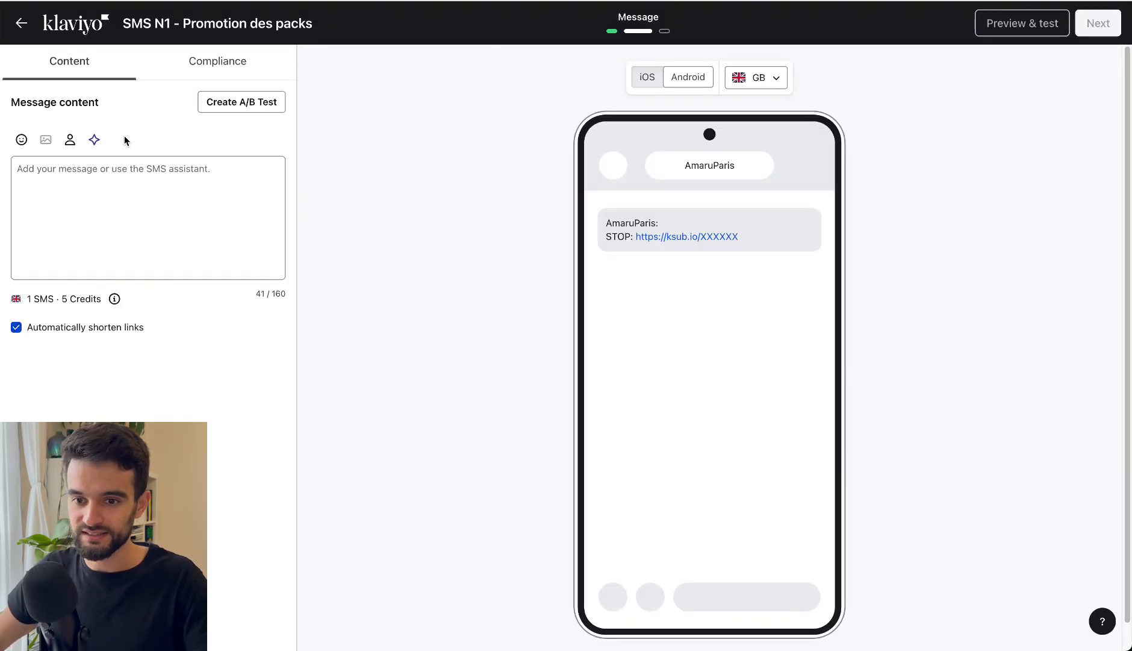
pyautogui.click(742, 79)
pyautogui.click(738, 159)
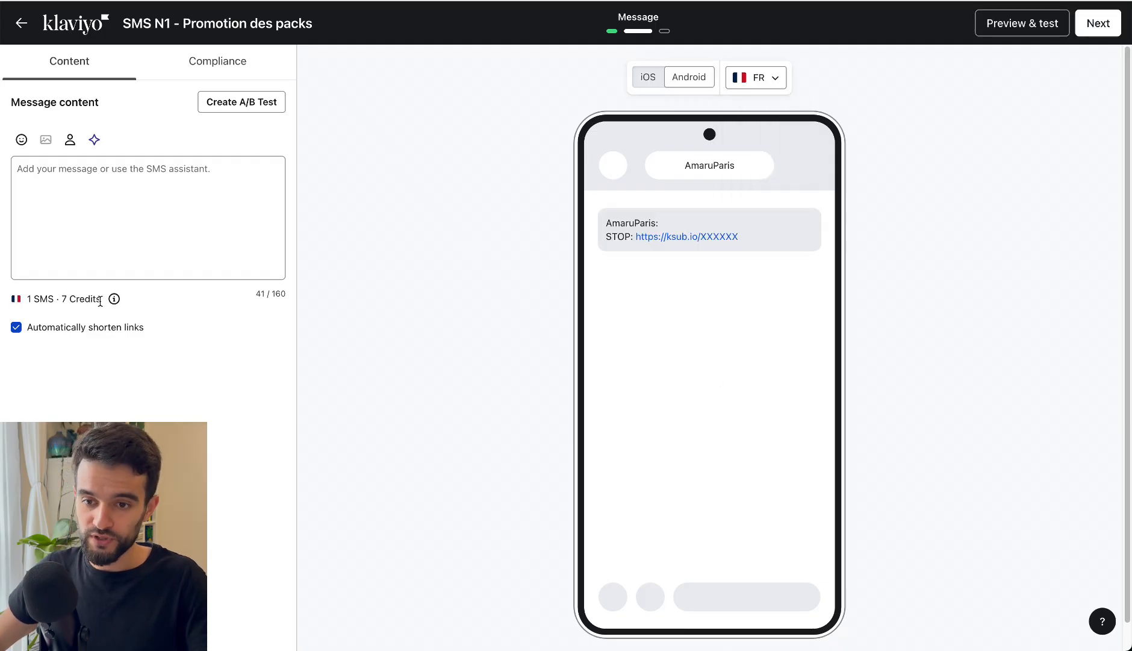
# Examine the message's credit cost and character count, plus the sender name and STOP link in the phone preview.
pyautogui.moveTo(100, 302); pyautogui.dragTo(63, 309)
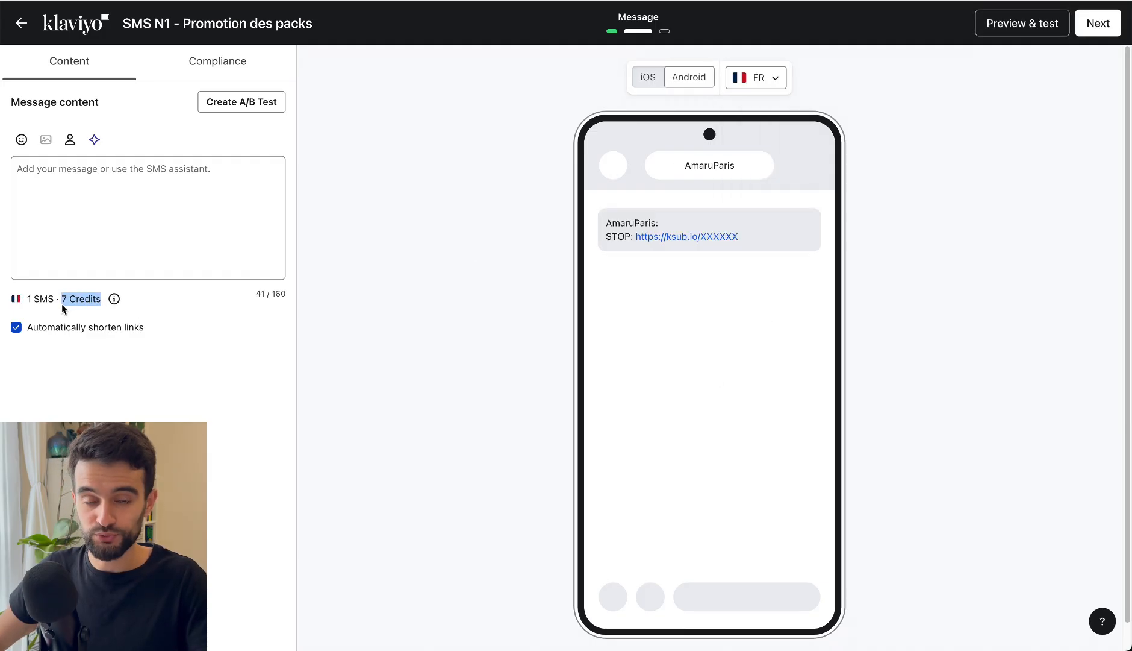
pyautogui.click(112, 400)
pyautogui.moveTo(256, 295); pyautogui.dragTo(287, 297)
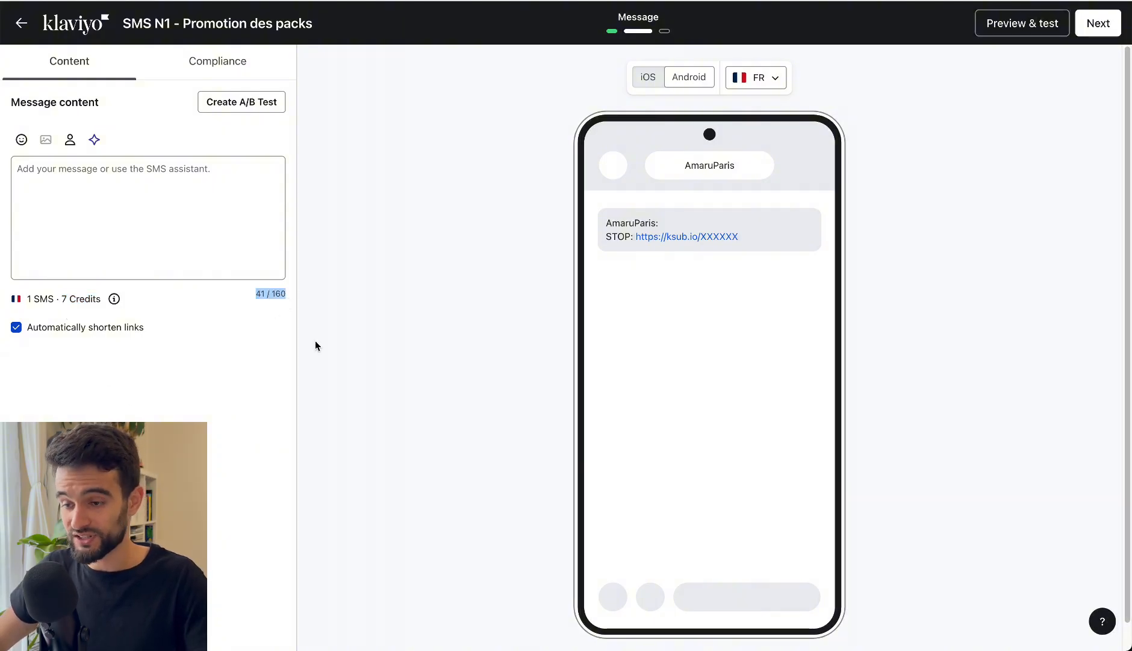
pyautogui.click(735, 302)
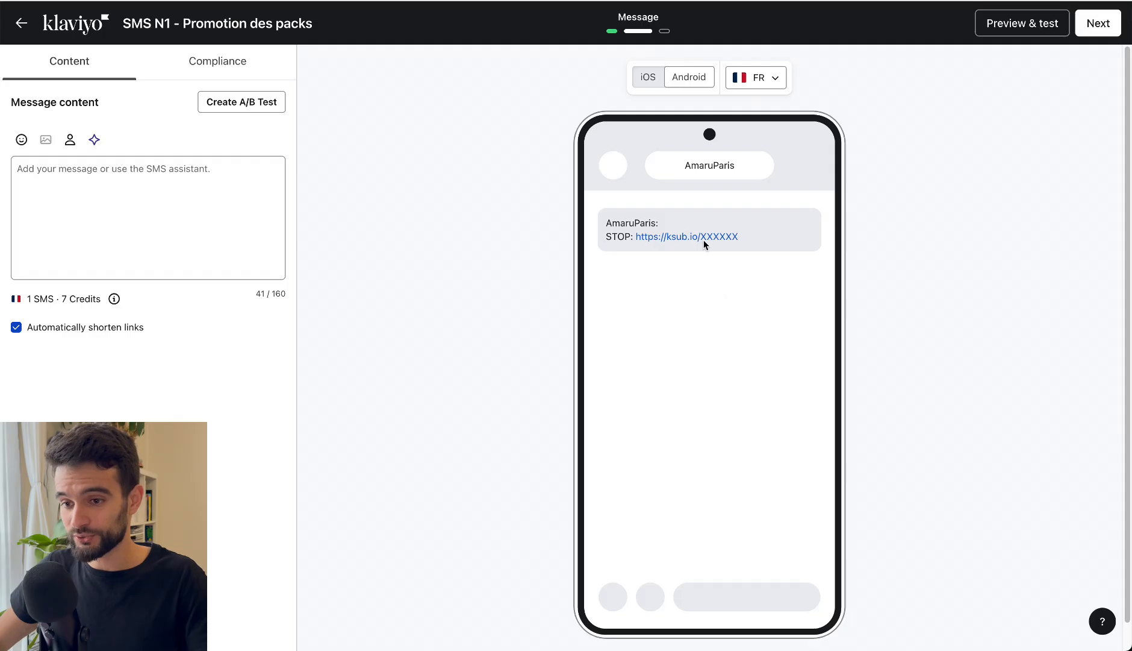
pyautogui.tripleClick(627, 228)
pyautogui.click(621, 234)
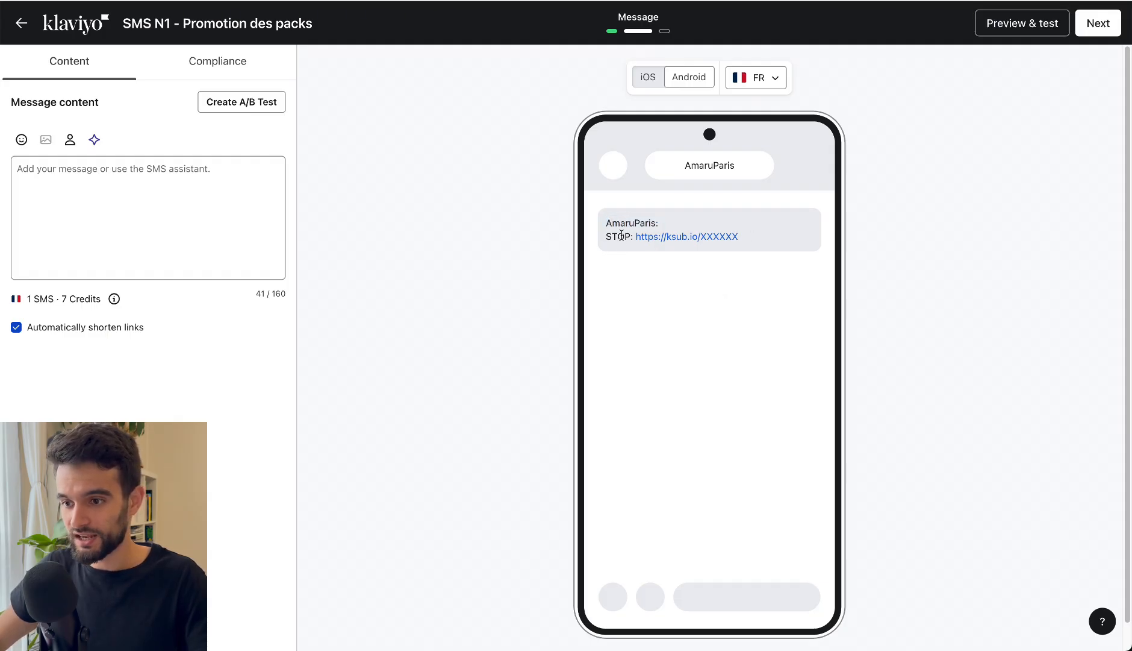
pyautogui.tripleClick(621, 235)
pyautogui.click(665, 323)
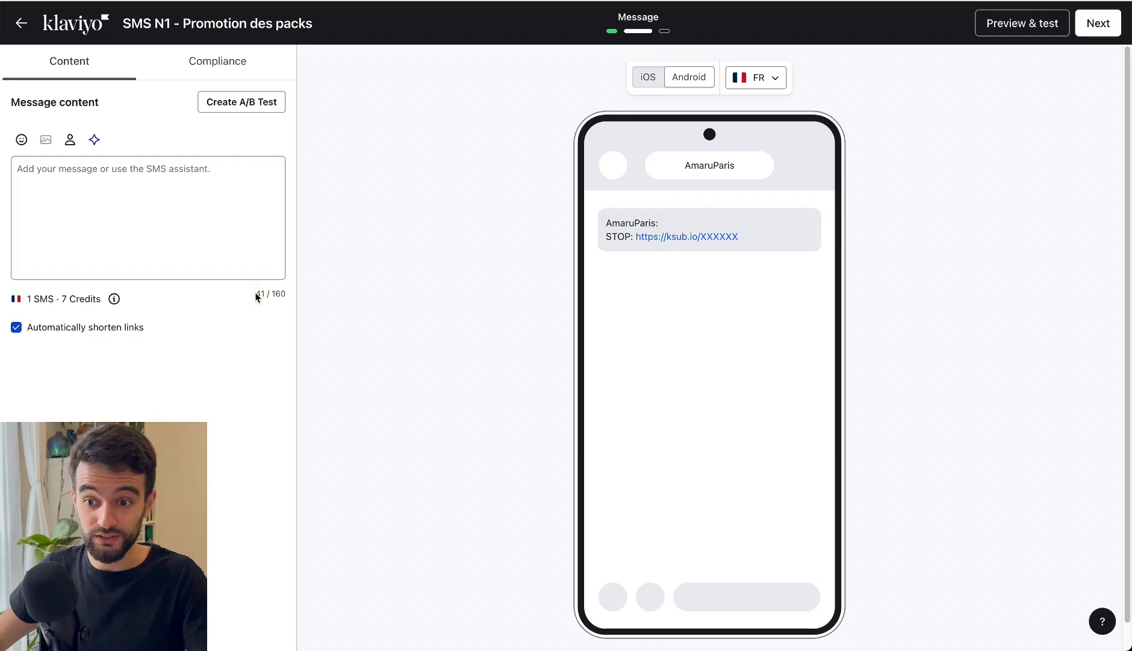
pyautogui.moveTo(256, 294); pyautogui.dragTo(290, 294)
pyautogui.click(256, 355)
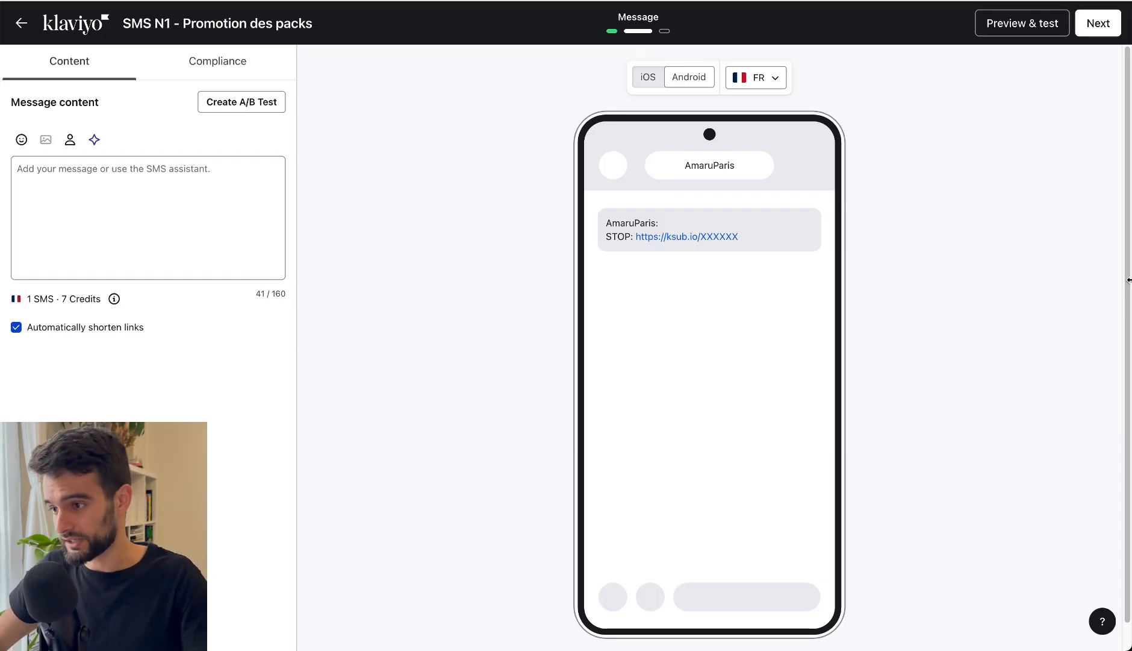
pyautogui.moveTo(1130, 280); pyautogui.dragTo(661, 286)
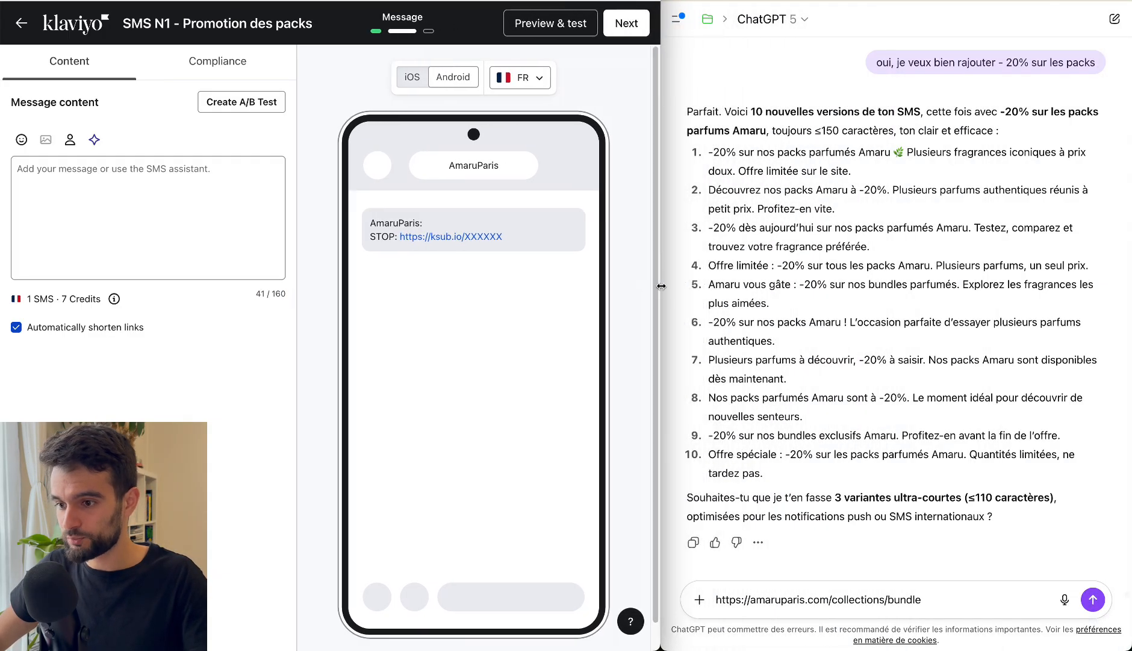
pyautogui.tripleClick(823, 598)
pyautogui.press('super+c')
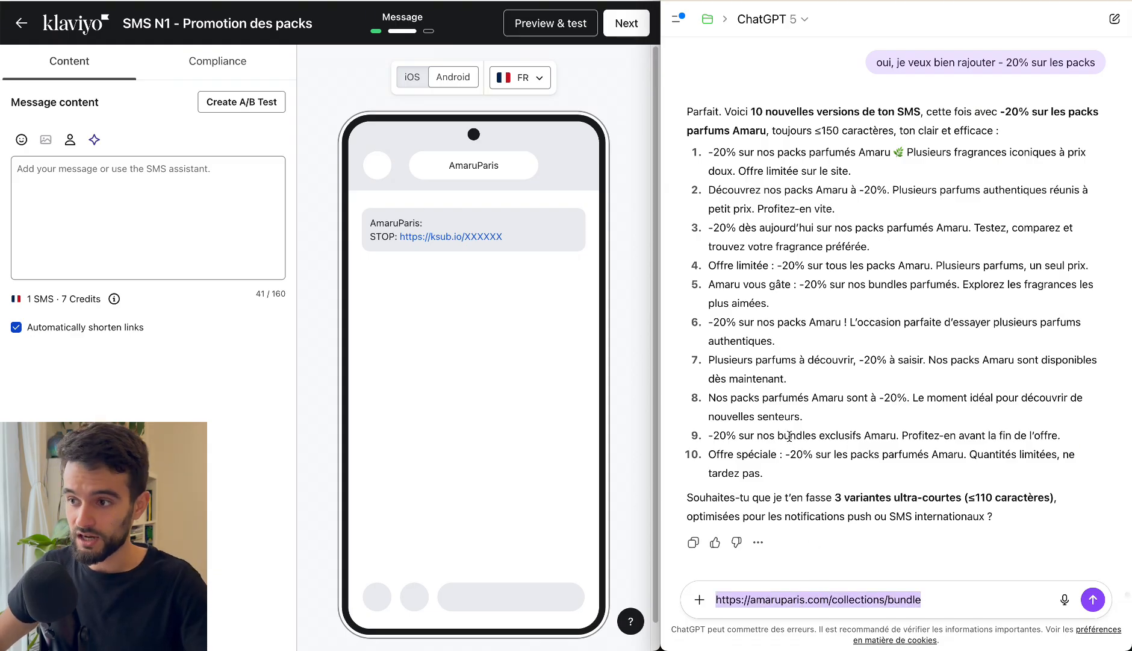
pyautogui.click(63, 226)
pyautogui.press('super+v')
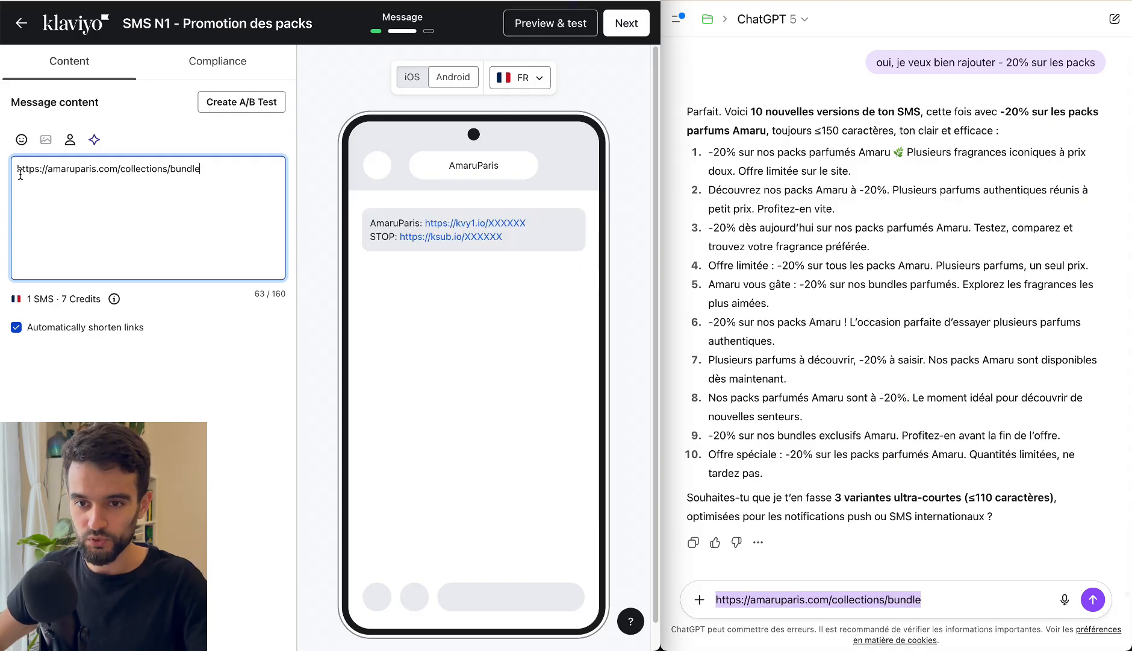
pyautogui.press('Return')
pyautogui.press('Return')
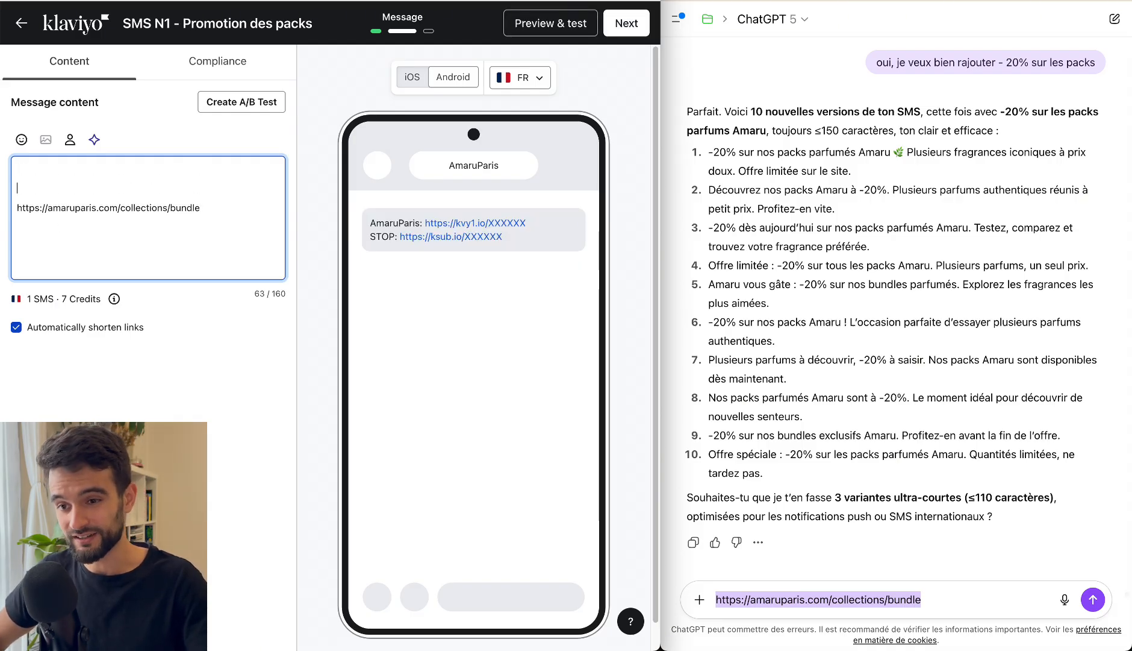
pyautogui.press('Up')
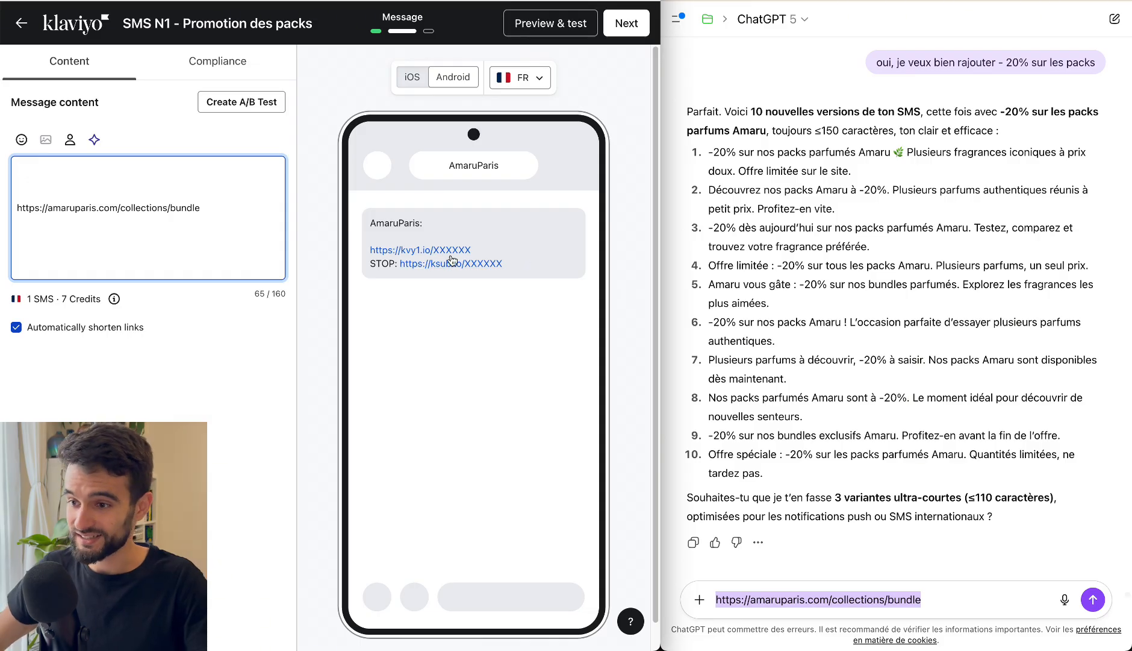
# Copy "-20% sur nos packs" from ChatGPT's first suggestion into the SMS message above the link.
pyautogui.click(823, 156)
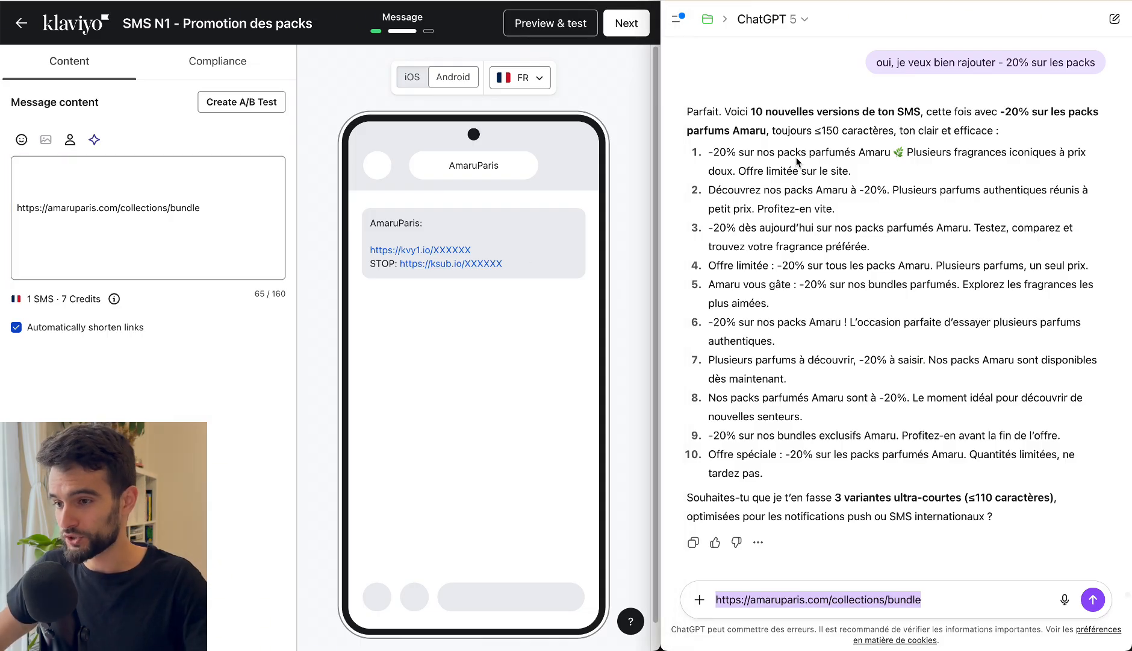
pyautogui.click(711, 153)
pyautogui.moveTo(713, 152); pyautogui.dragTo(859, 151)
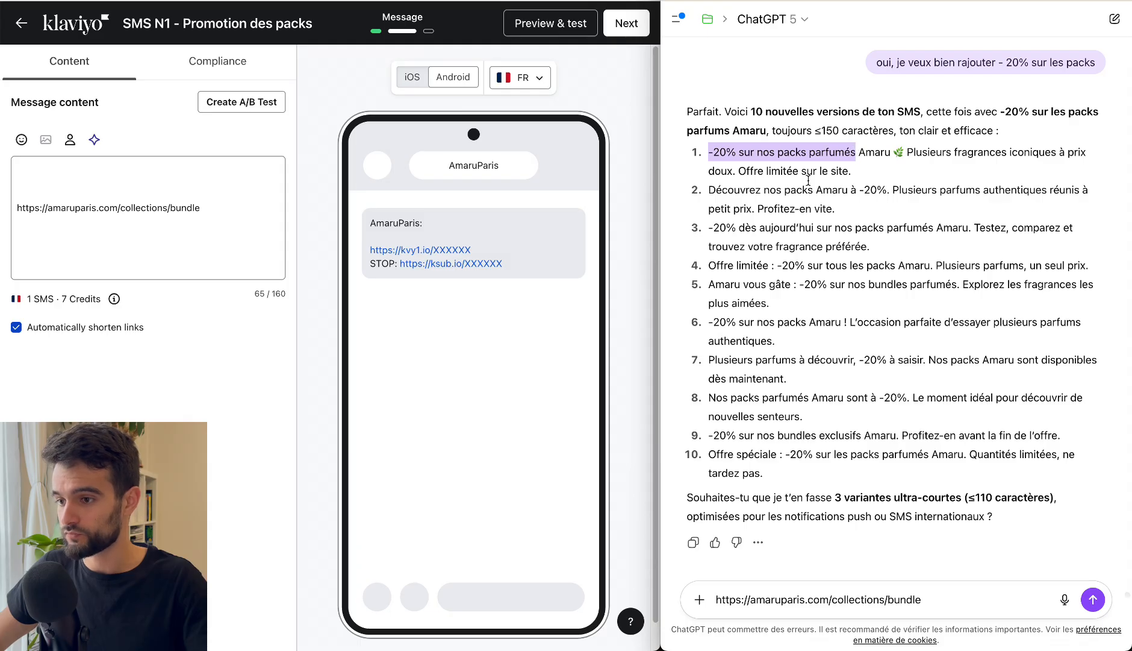
pyautogui.click(741, 189)
pyautogui.moveTo(709, 190); pyautogui.dragTo(877, 190)
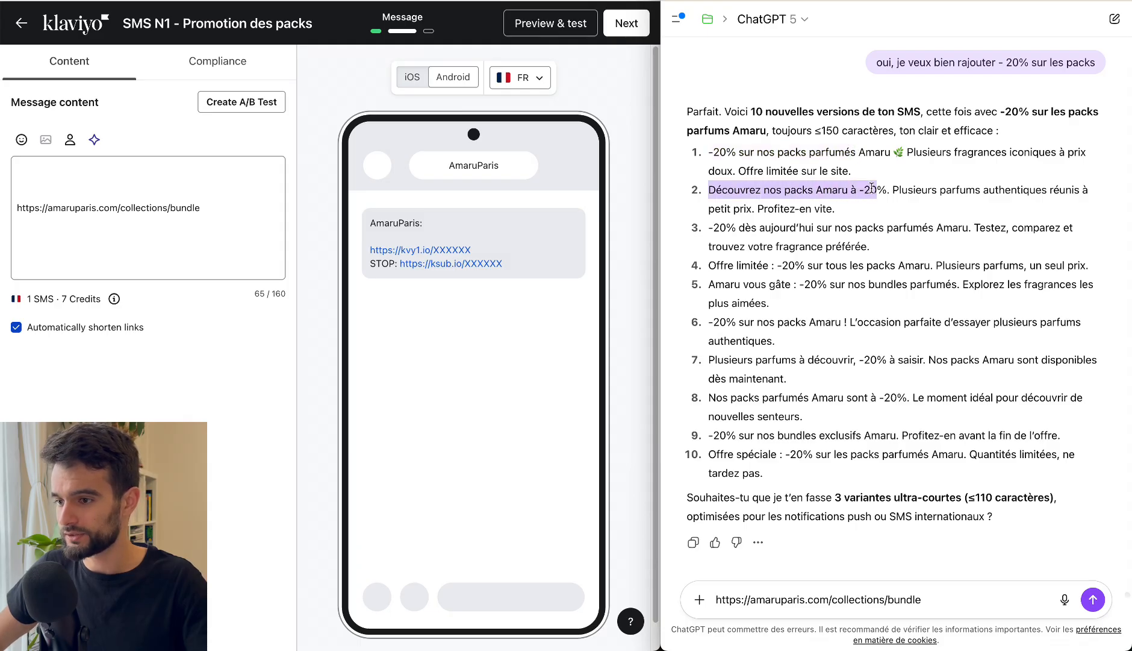
pyautogui.click(719, 150)
pyautogui.moveTo(712, 152); pyautogui.dragTo(819, 153)
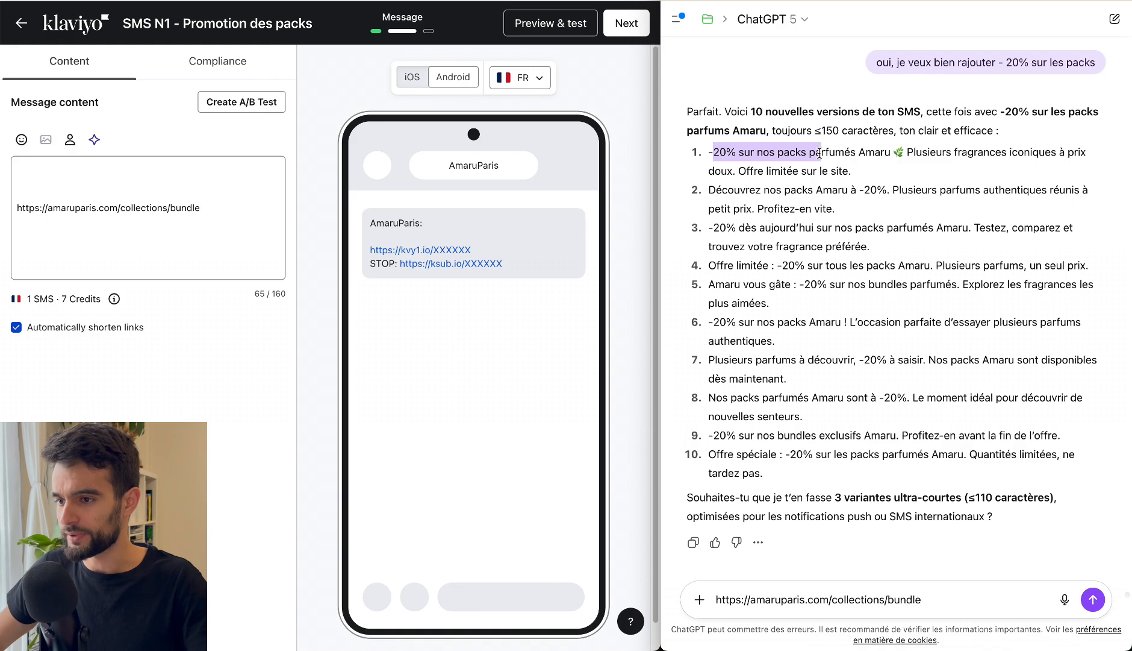
pyautogui.moveTo(710, 152); pyautogui.dragTo(806, 152)
pyautogui.press('super+c')
pyautogui.click(140, 179)
pyautogui.press('super+v')
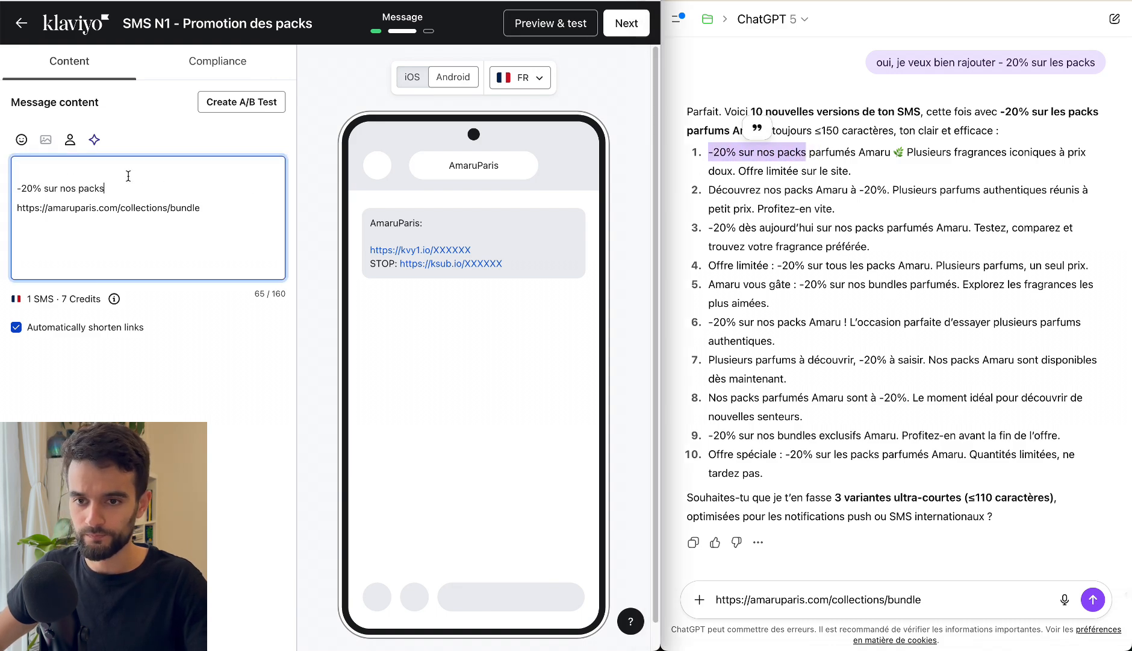
# Move the discount text to the message's first line, leave a blank line before the link, and end the text with " !".
pyautogui.click(17, 188)
pyautogui.press('BackSpace')
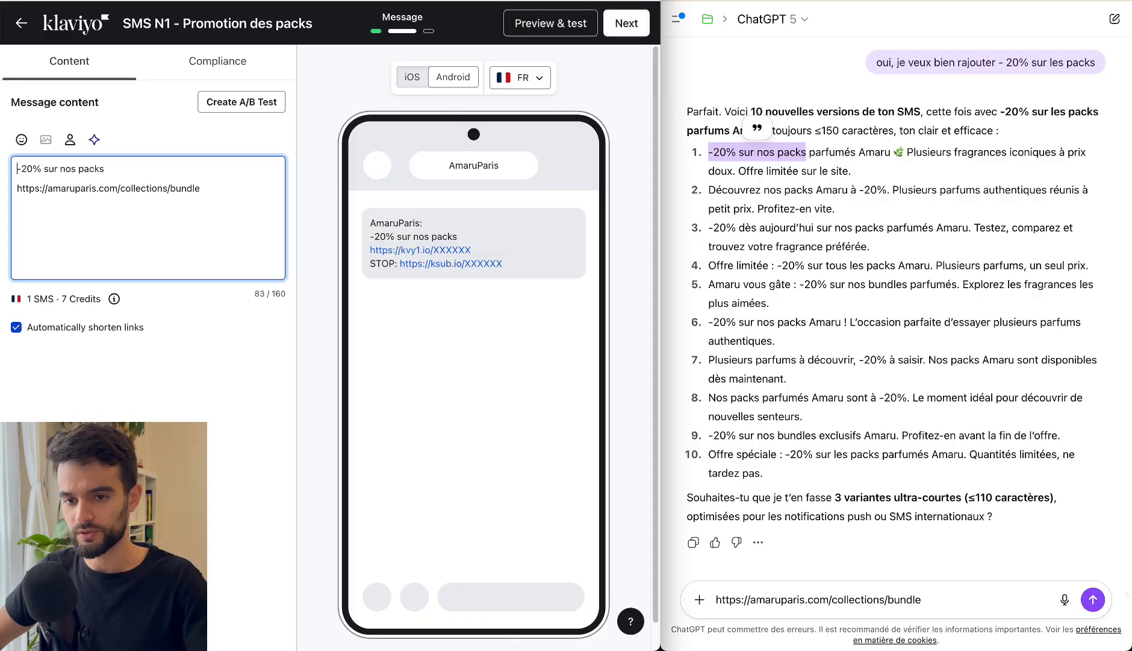
pyautogui.press('Return')
pyautogui.press('Left')
pyautogui.press('Left')
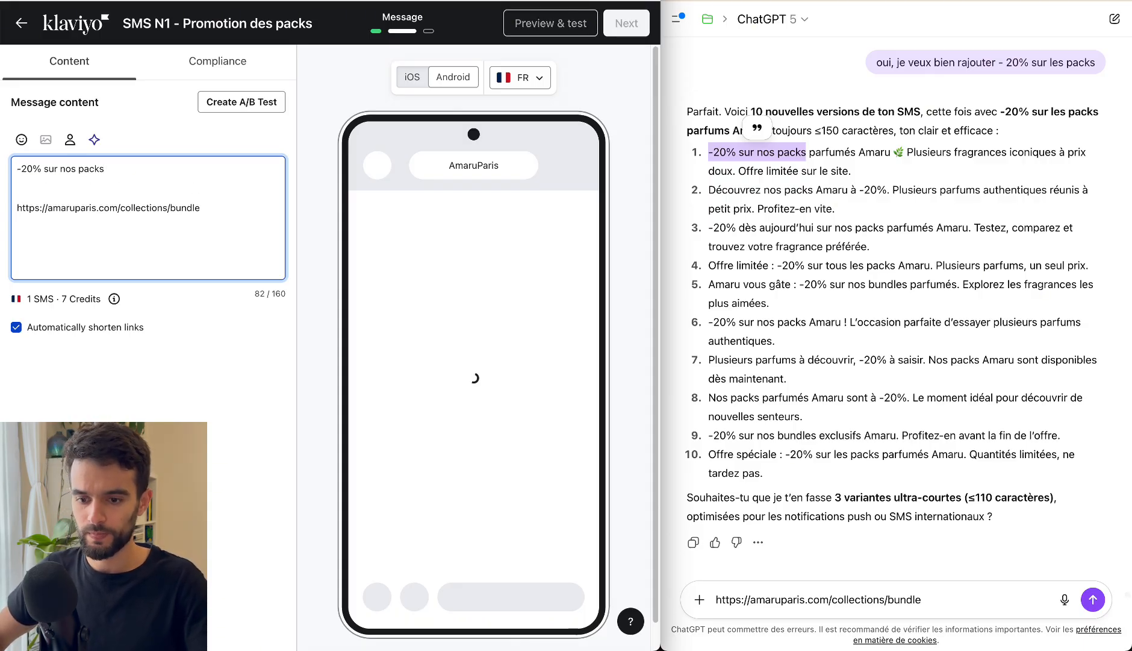
pyautogui.write('!')
# Add "Plusieurs parfums iconiques à prix réduit." after the discount text, taking the first word from ChatGPT's first suggestion.
pyautogui.click(928, 158)
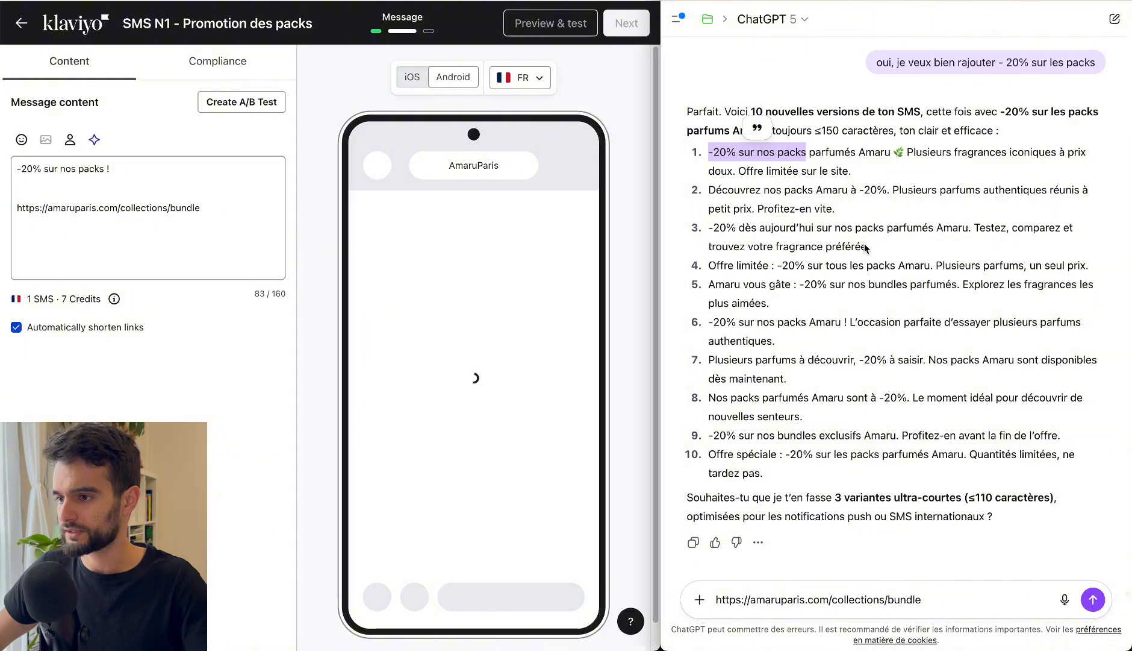
pyautogui.doubleClick(927, 153)
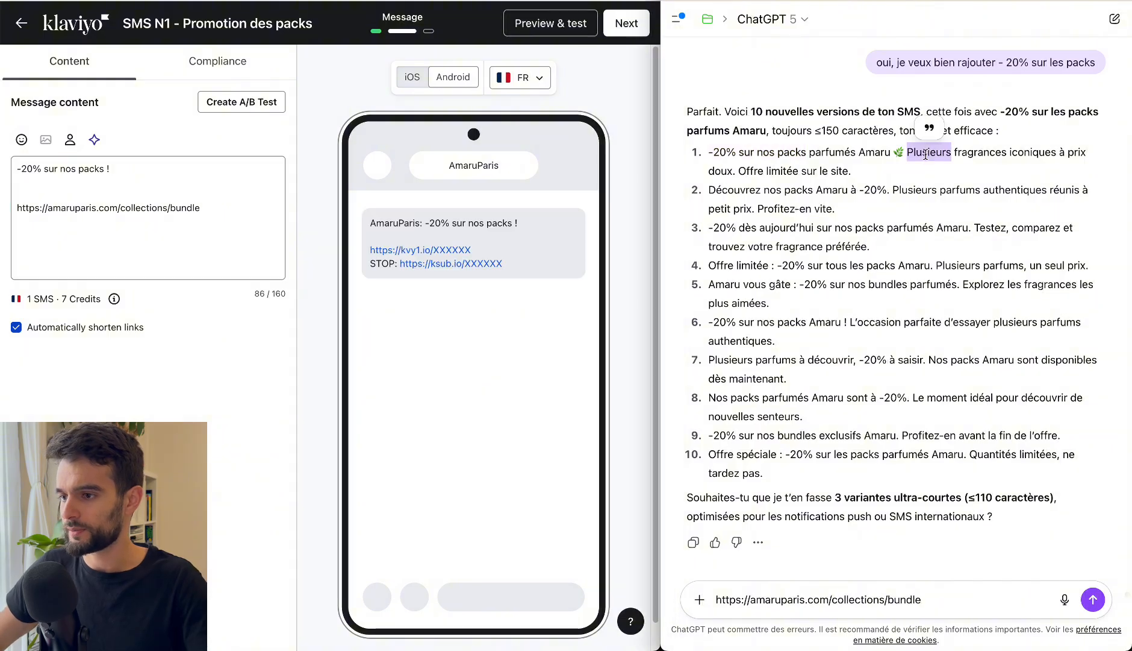
pyautogui.click(214, 160)
pyautogui.press('super+v')
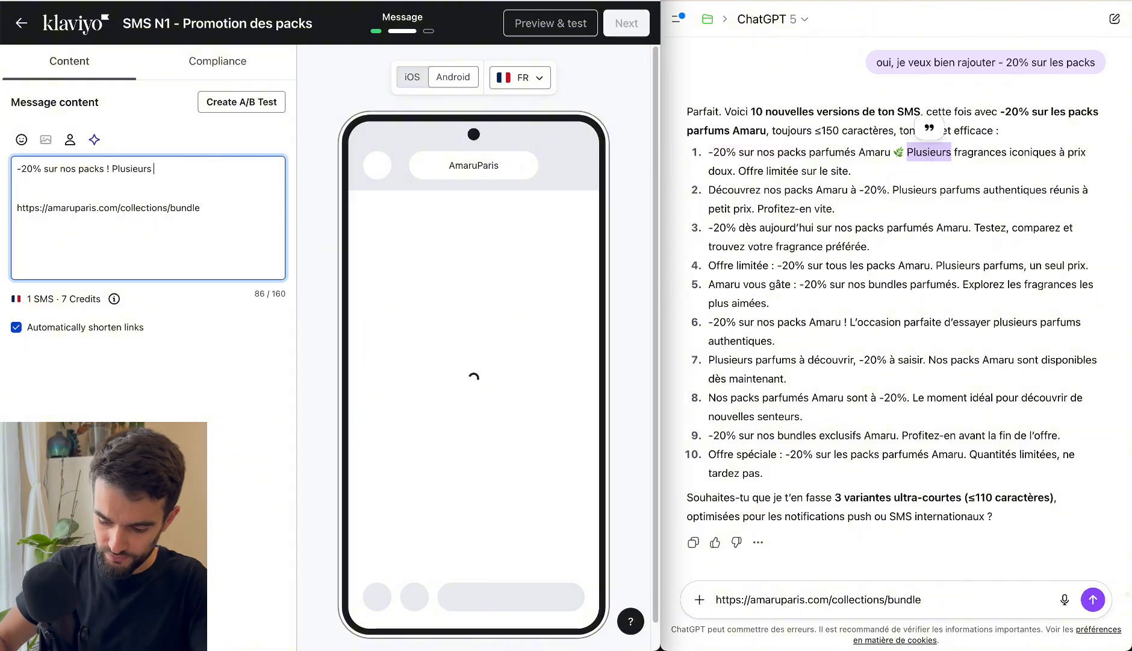
pyautogui.write('parfums ico')
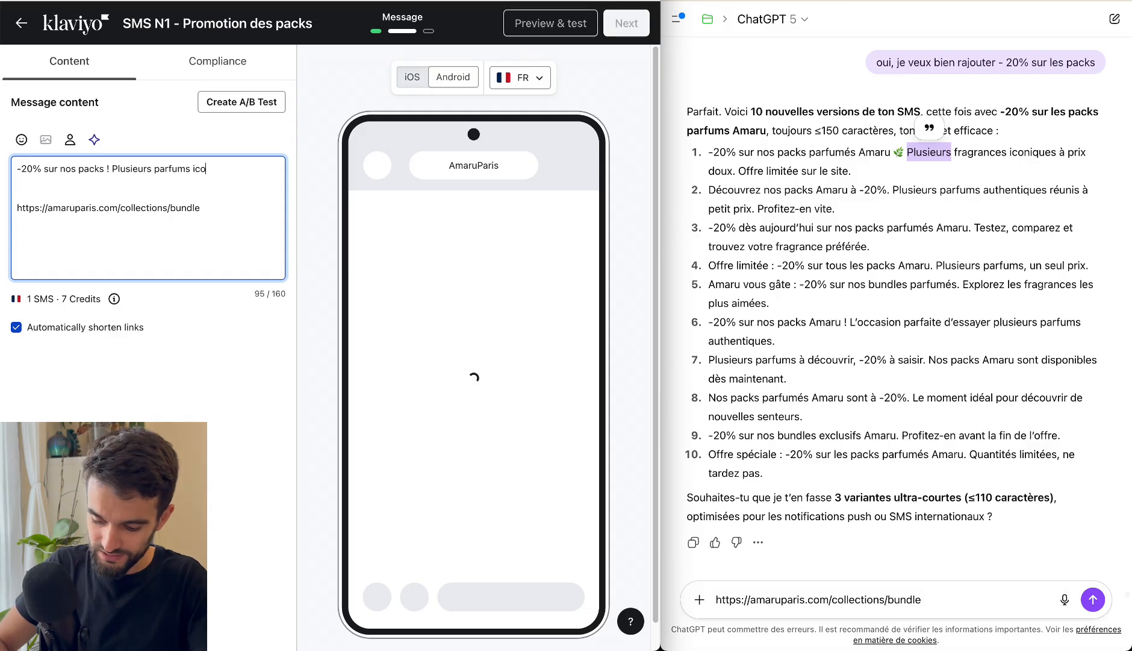
pyautogui.write('niques')
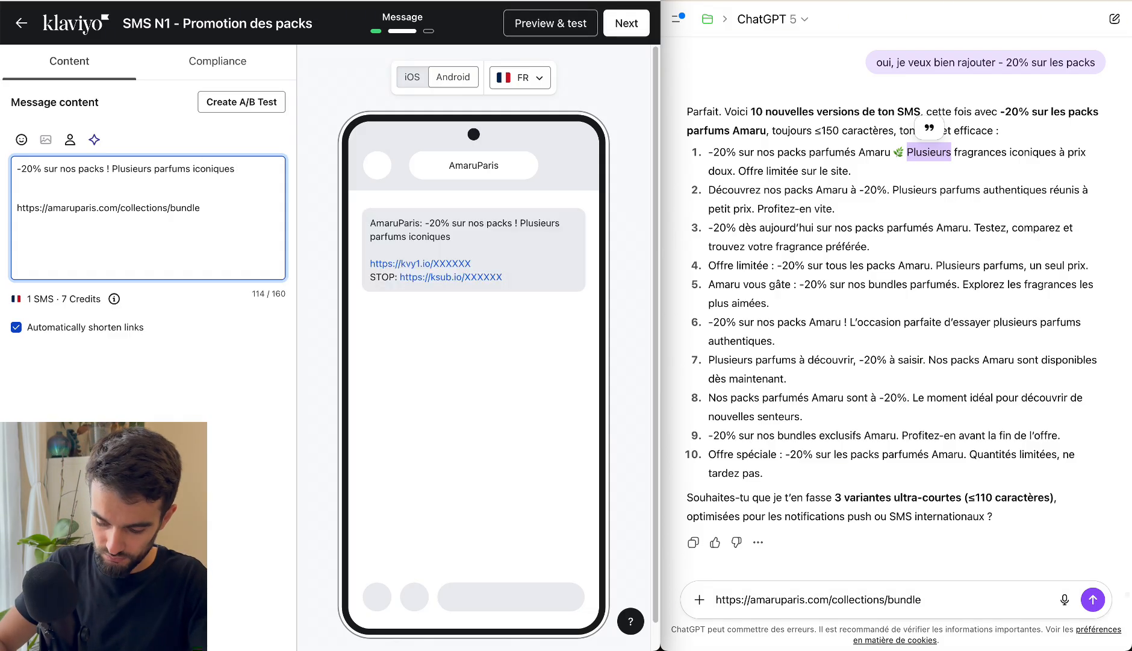
pyautogui.write(' à prix réduit.')
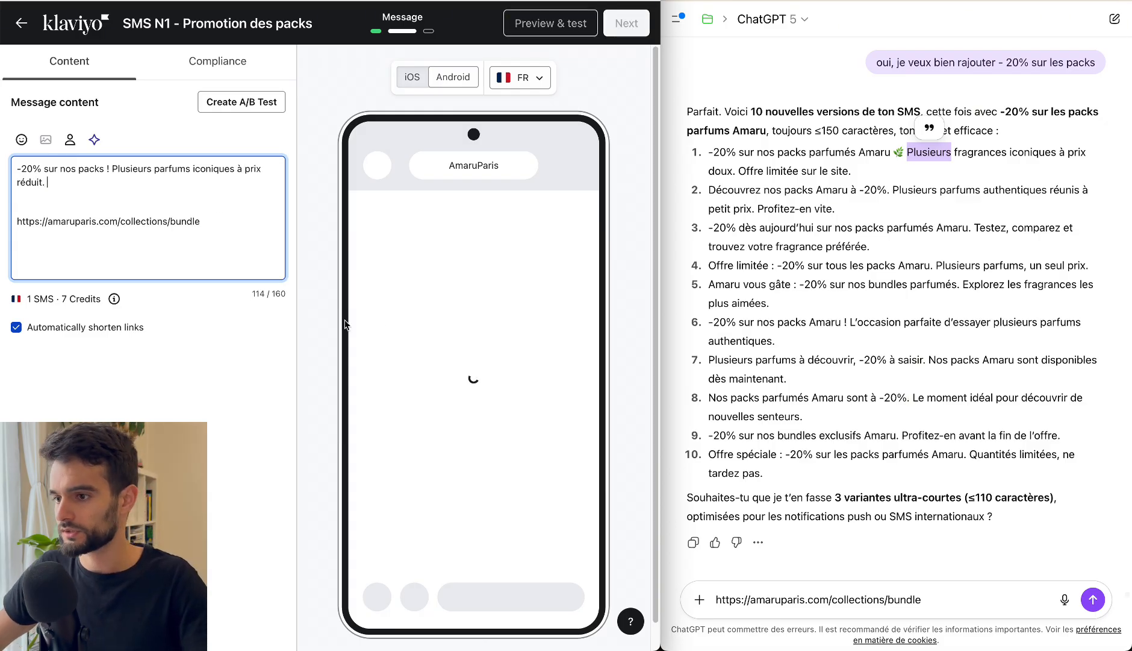
# Copy "Profitez-en vite" from ChatGPT's second suggestion onto its own line above the link and complete it as "Profitez-en vite ici :".
pyautogui.click(789, 258)
pyautogui.moveTo(758, 208); pyautogui.dragTo(835, 208)
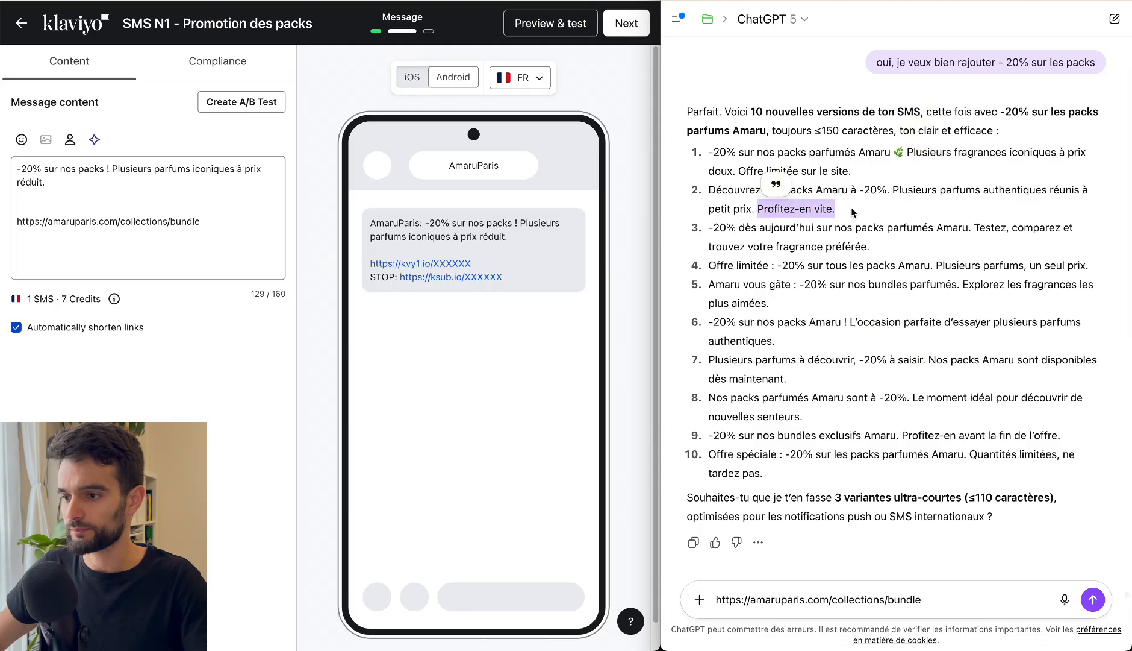
pyautogui.click(144, 198)
pyautogui.hotkey('ctrl', 'v')
pyautogui.press('Return')
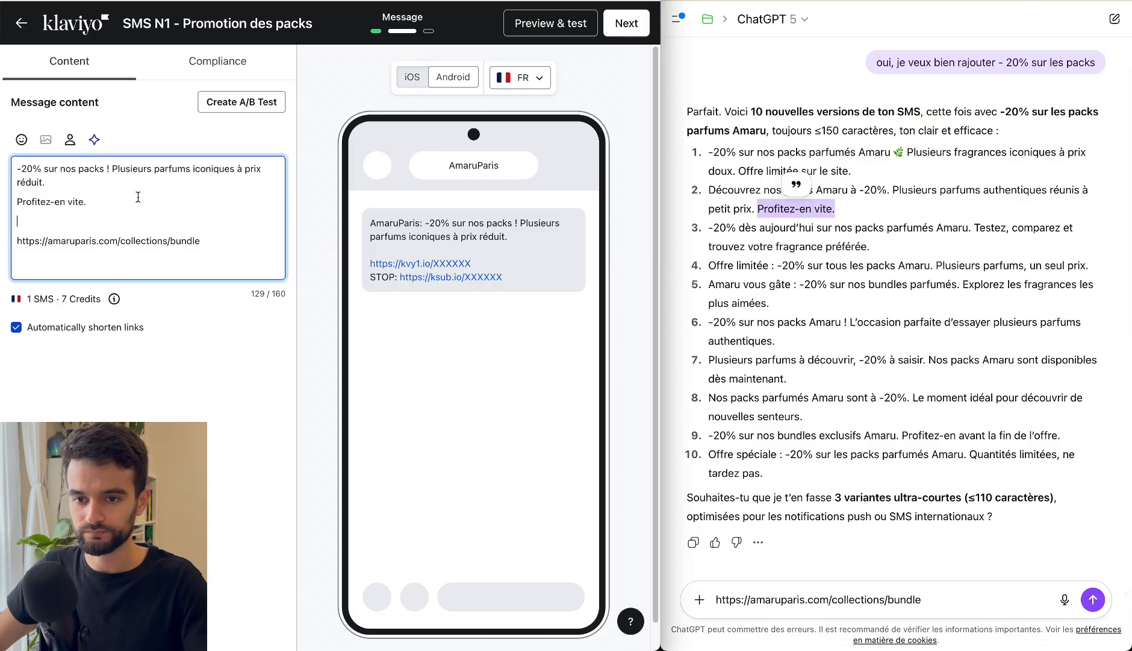
pyautogui.press('BackSpace')
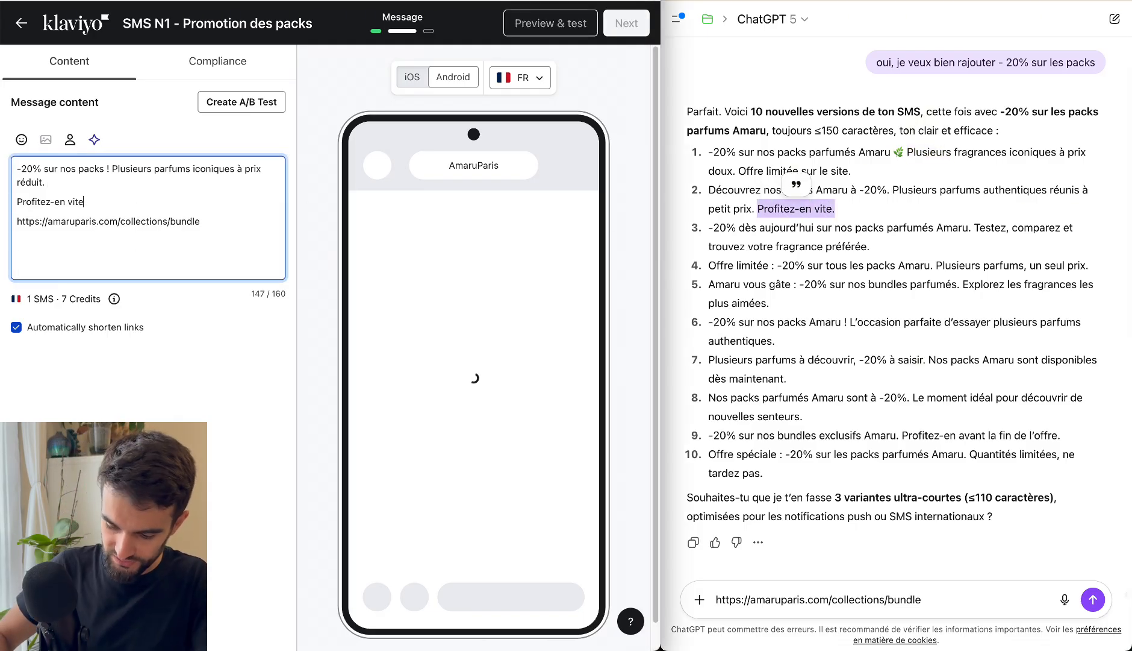
pyautogui.press('BackSpace')
pyautogui.write('ici :')
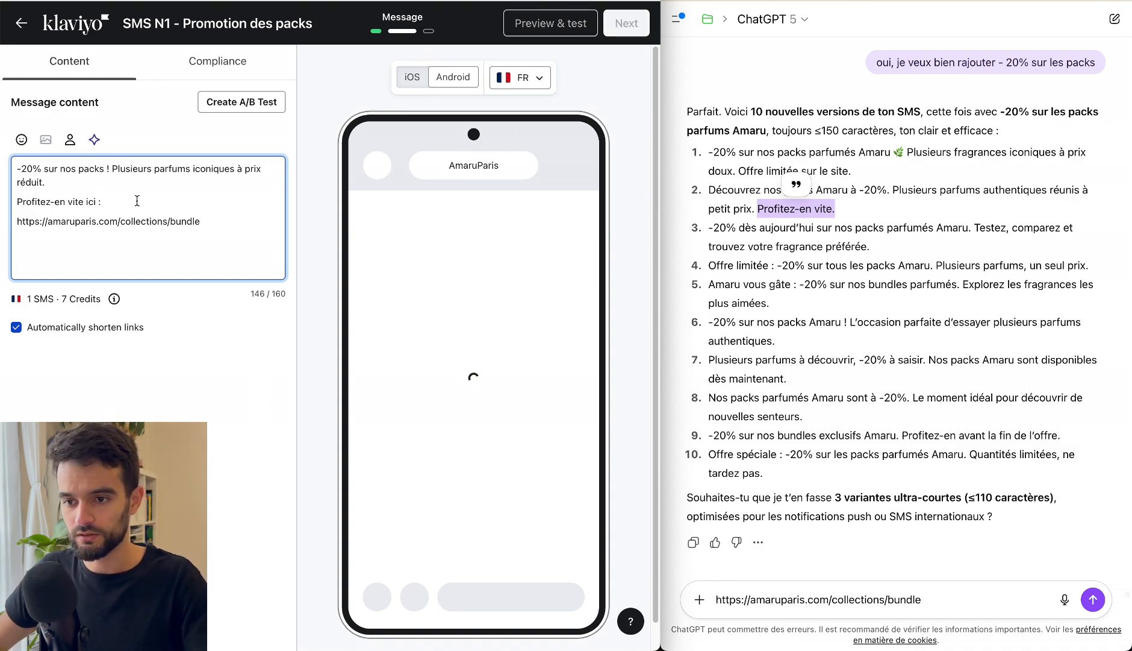
# Space the message with a blank line above "Profitez-en vite ici :", the link directly below it, and a line break after the link.
pyautogui.press('Return')
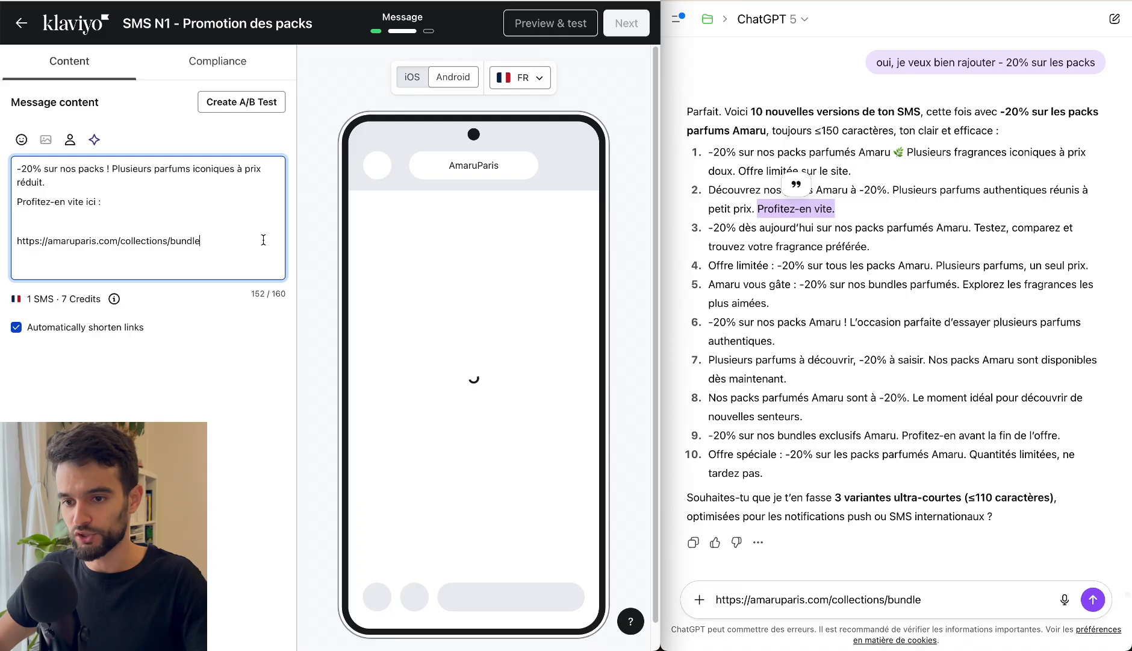
pyautogui.press('Return')
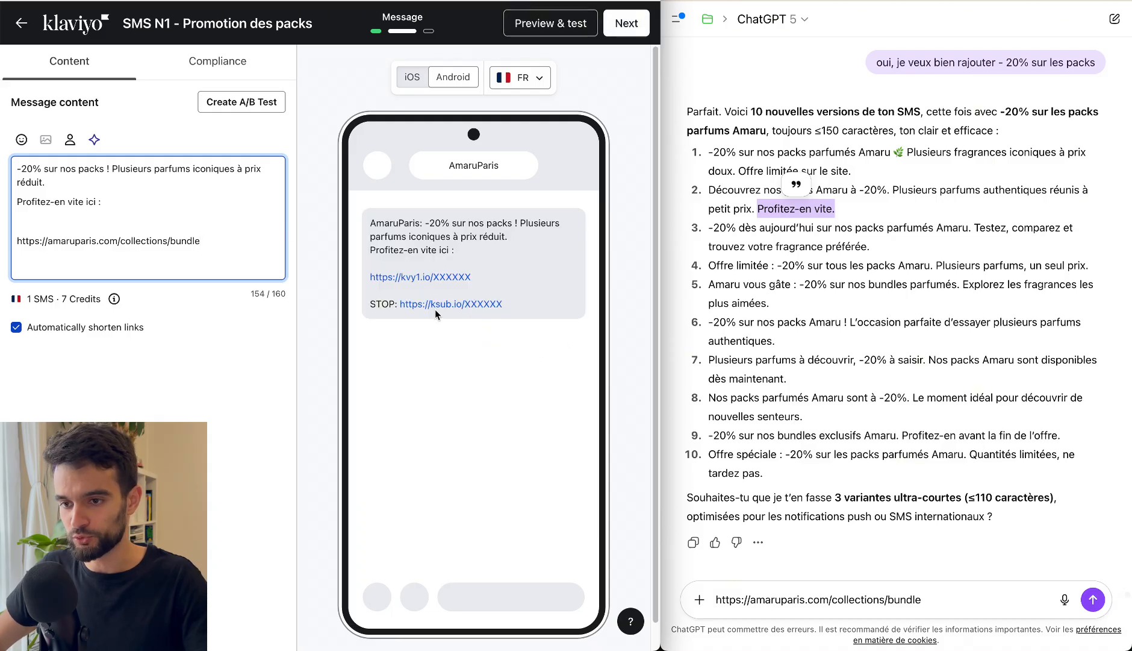
pyautogui.click(117, 220)
pyautogui.press('BackSpace')
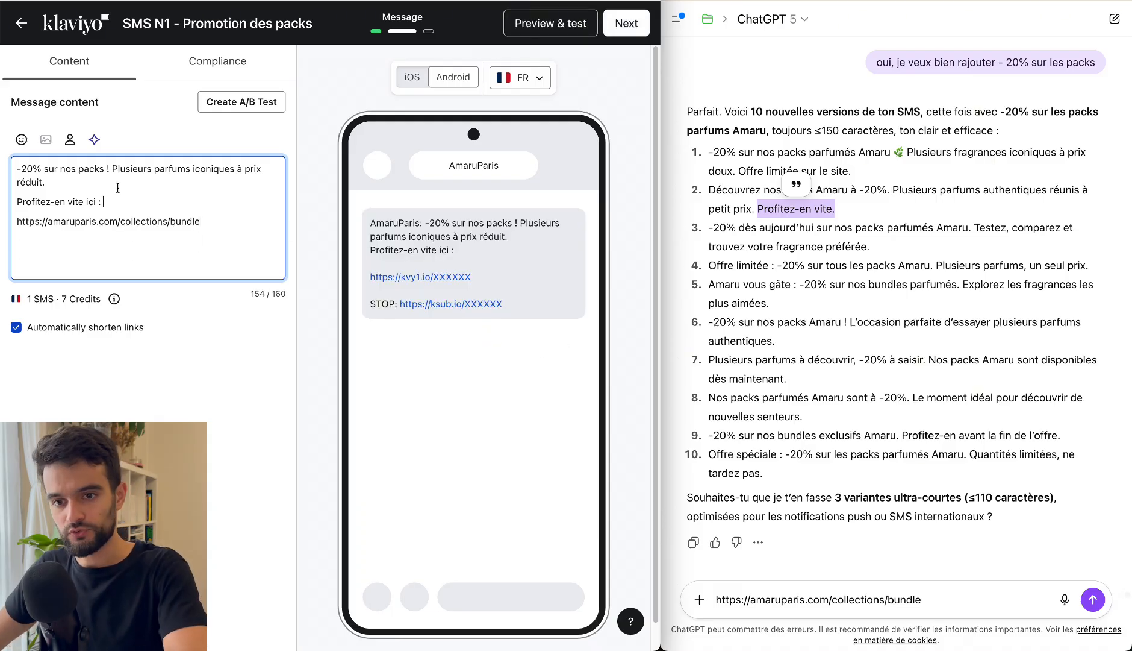
pyautogui.click(117, 185)
pyautogui.press('Return')
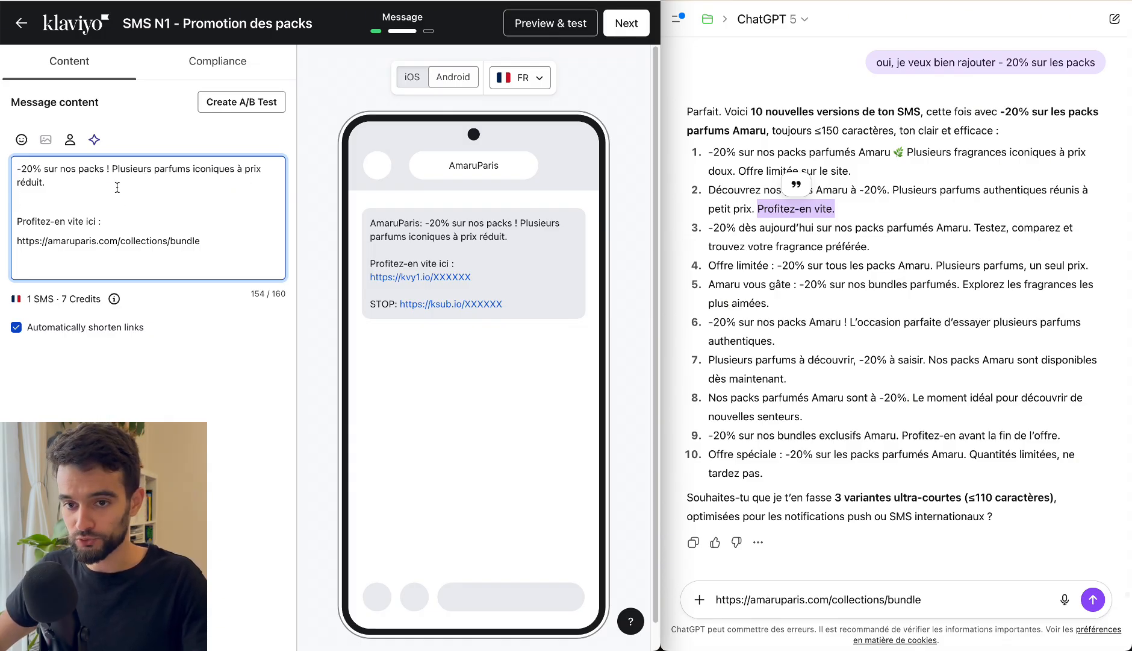
# Copy "Offre limitée :" from ChatGPT's fourth suggestion to the very start of the SMS message.
pyautogui.click(794, 323)
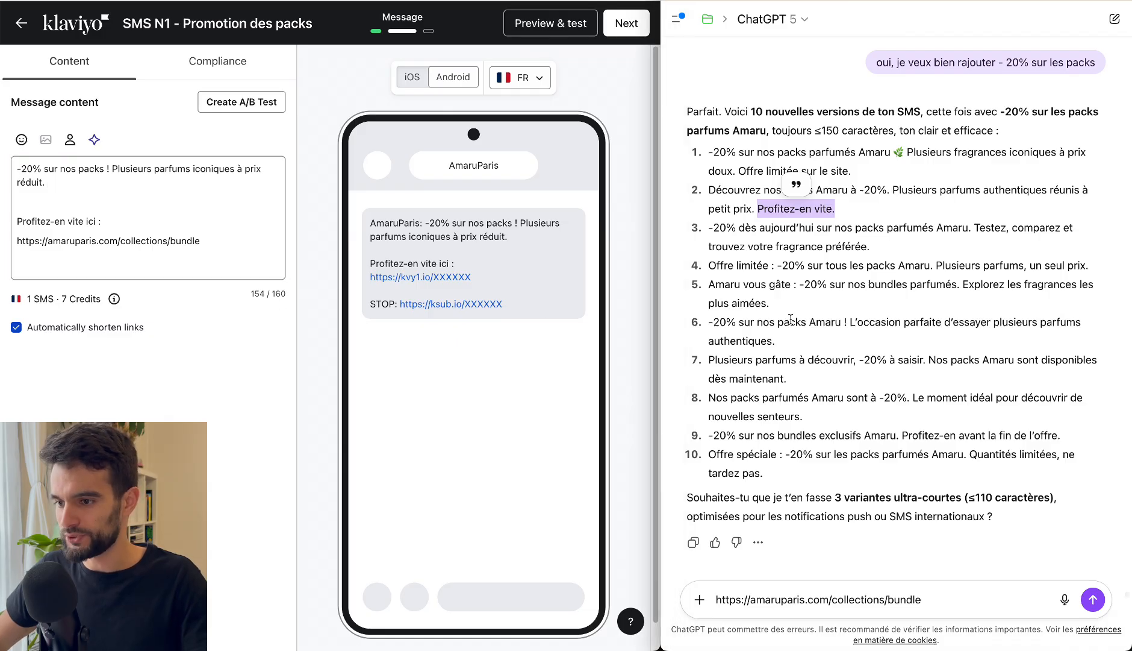
pyautogui.click(790, 319)
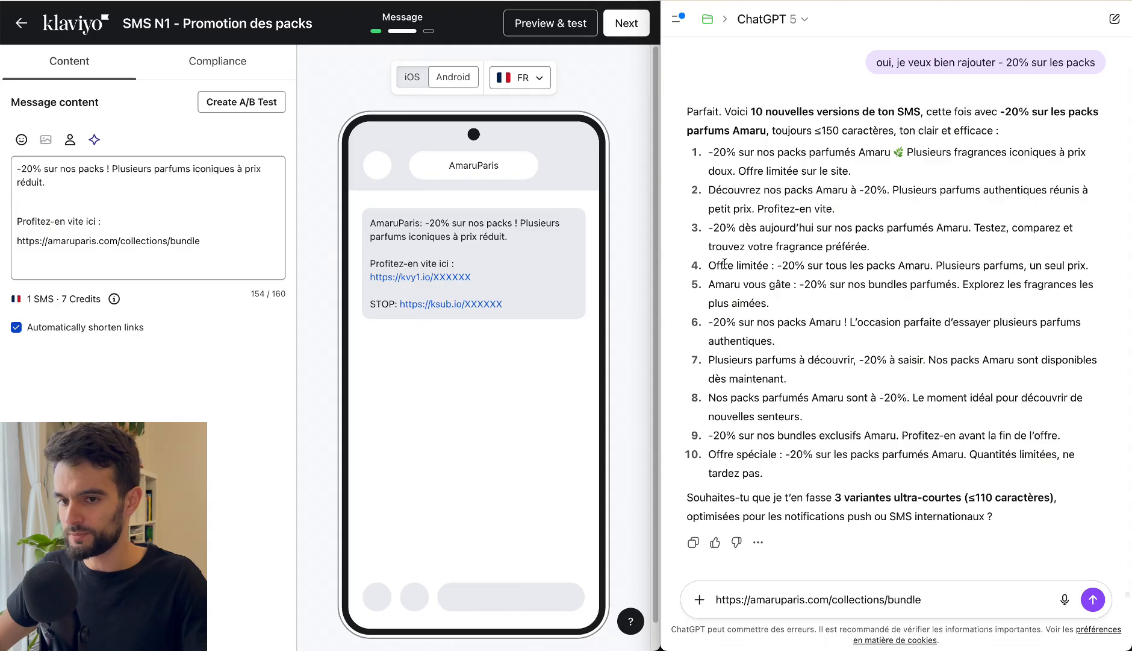
pyautogui.moveTo(708, 265); pyautogui.dragTo(775, 266)
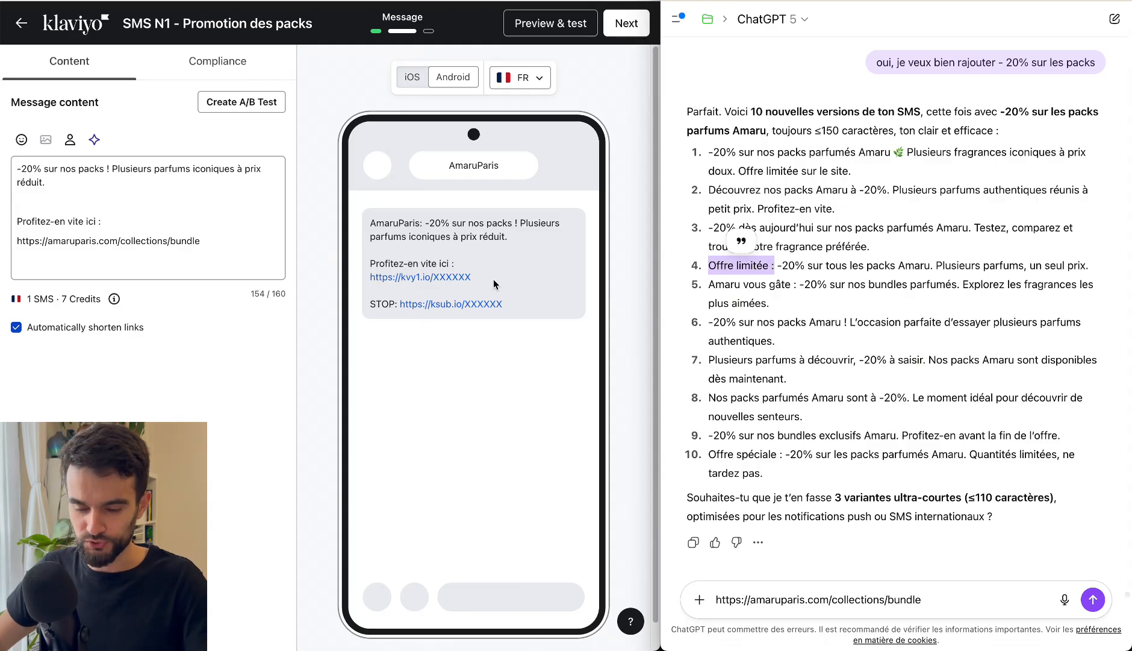
pyautogui.hotkey('ctrl', 'c')
pyautogui.click(18, 169)
pyautogui.hotkey('ctrl', 'v')
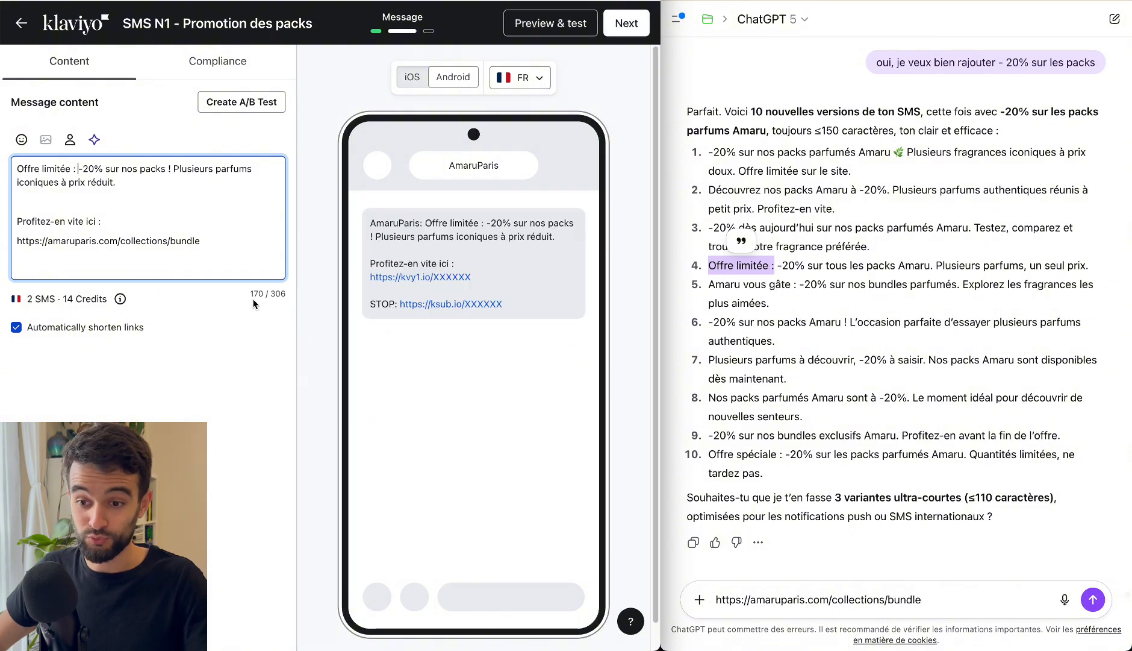
# Shorten "Plusieurs parfums iconiques" to "Parfums iconiques" in the message and check the character count against the single-SMS limit.
pyautogui.moveTo(250, 294); pyautogui.dragTo(268, 294)
pyautogui.doubleClick(182, 173)
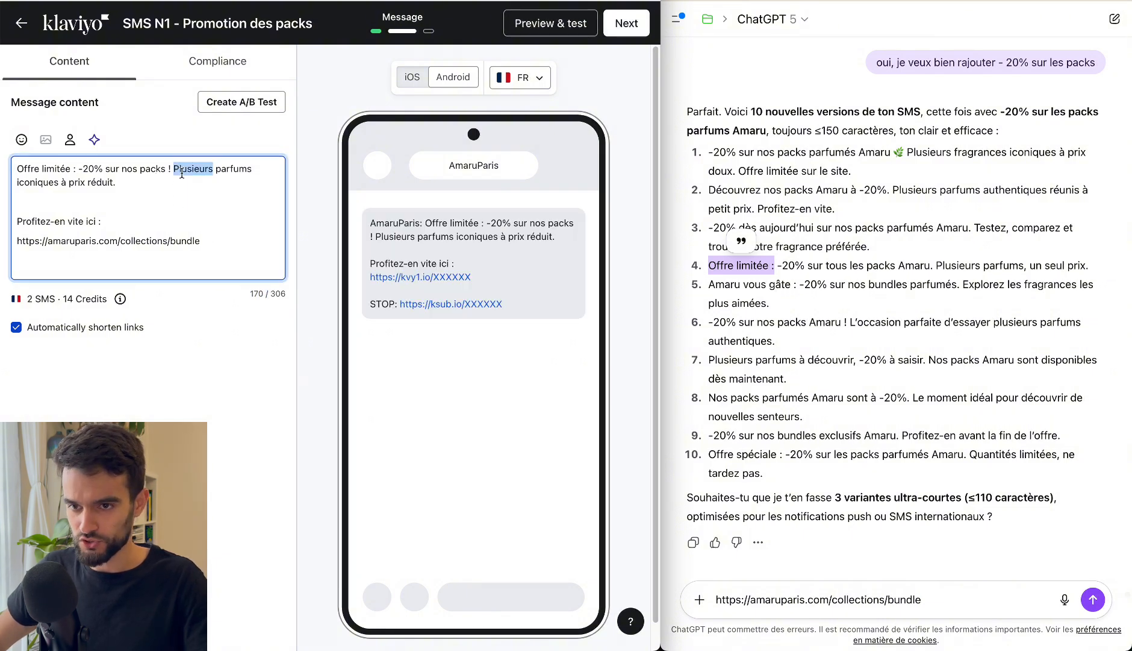
pyautogui.press('BackSpace')
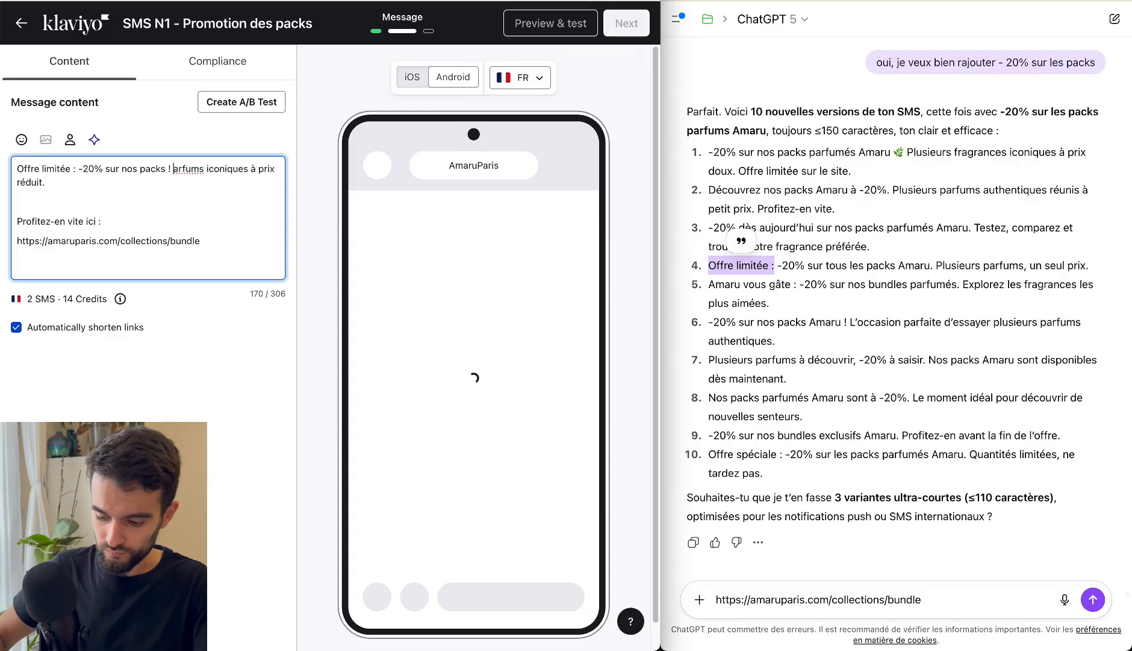
pyautogui.press('Delete')
pyautogui.write('P')
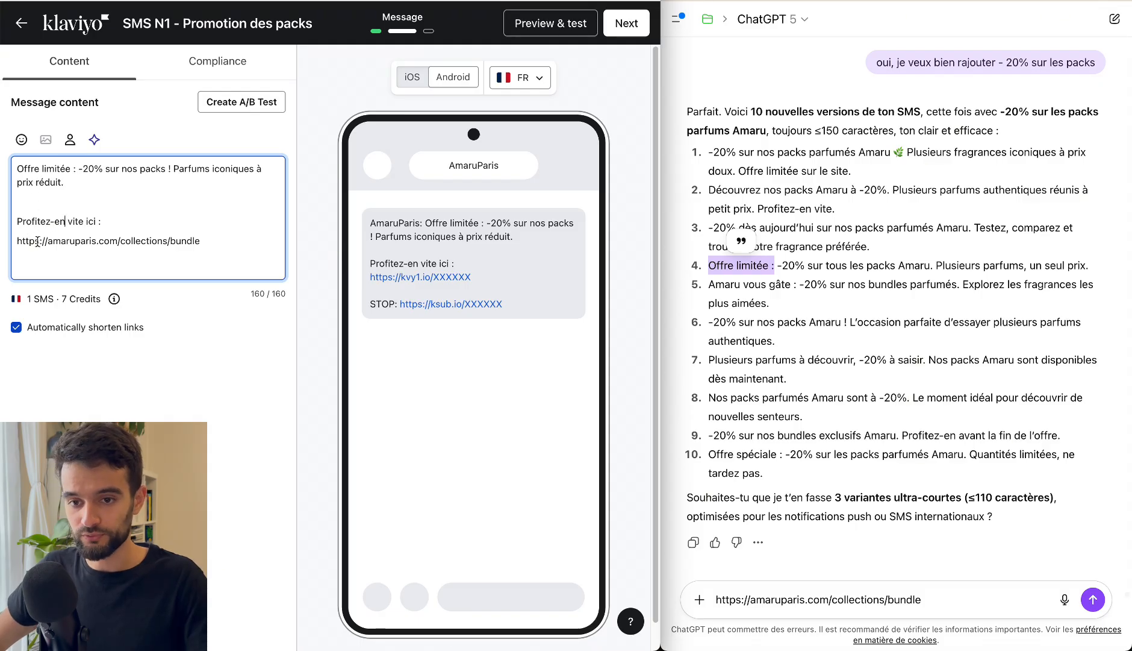
pyautogui.moveTo(250, 294); pyautogui.dragTo(287, 294)
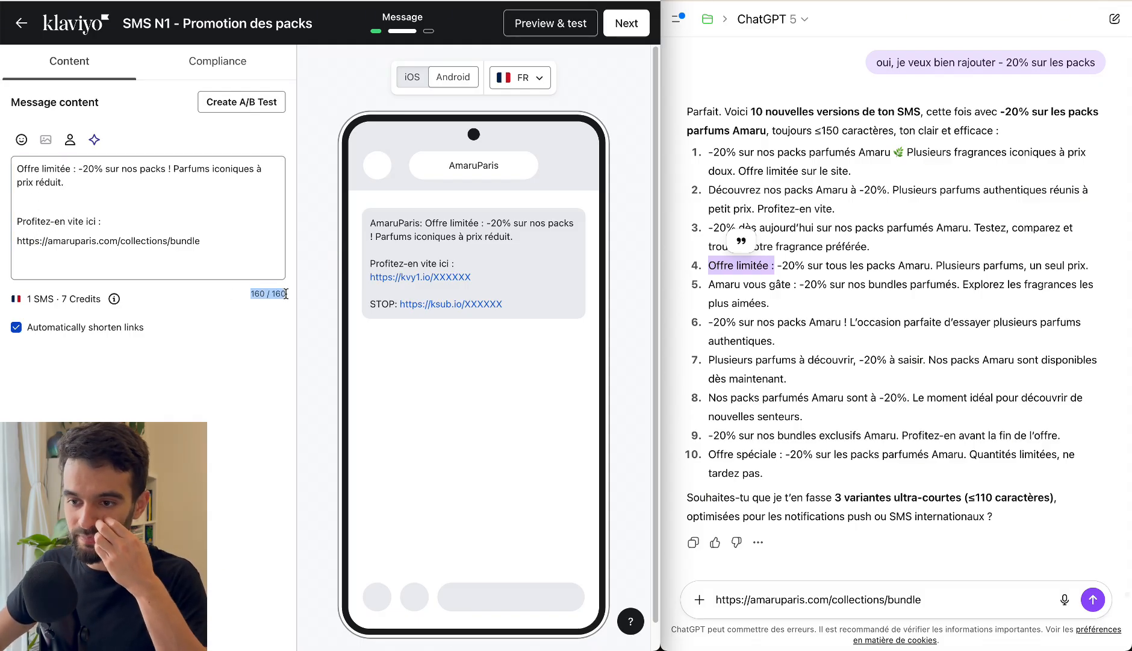
pyautogui.click(230, 396)
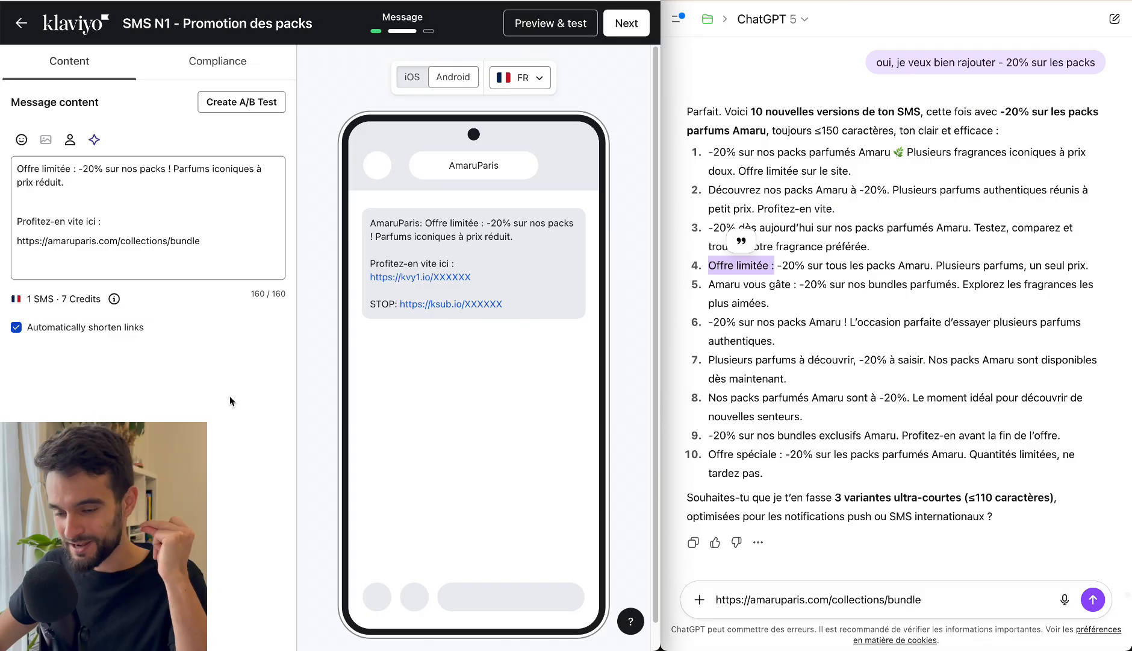
# Proceed to the campaign's review stage and widen the Klaviyo window to the full screen.
pyautogui.click(618, 24)
pyautogui.moveTo(662, 18); pyautogui.dragTo(1131, 19)
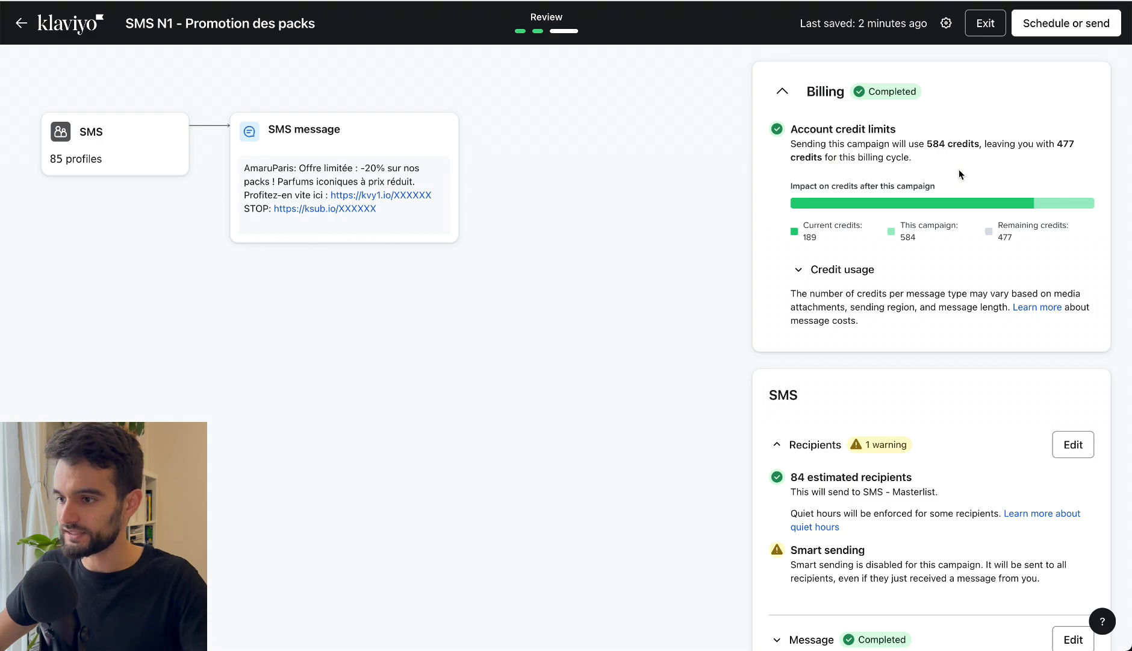
# Examine the billing summary for the credits this campaign uses, the current credits and the credits remaining.
pyautogui.moveTo(914, 157); pyautogui.dragTo(800, 142)
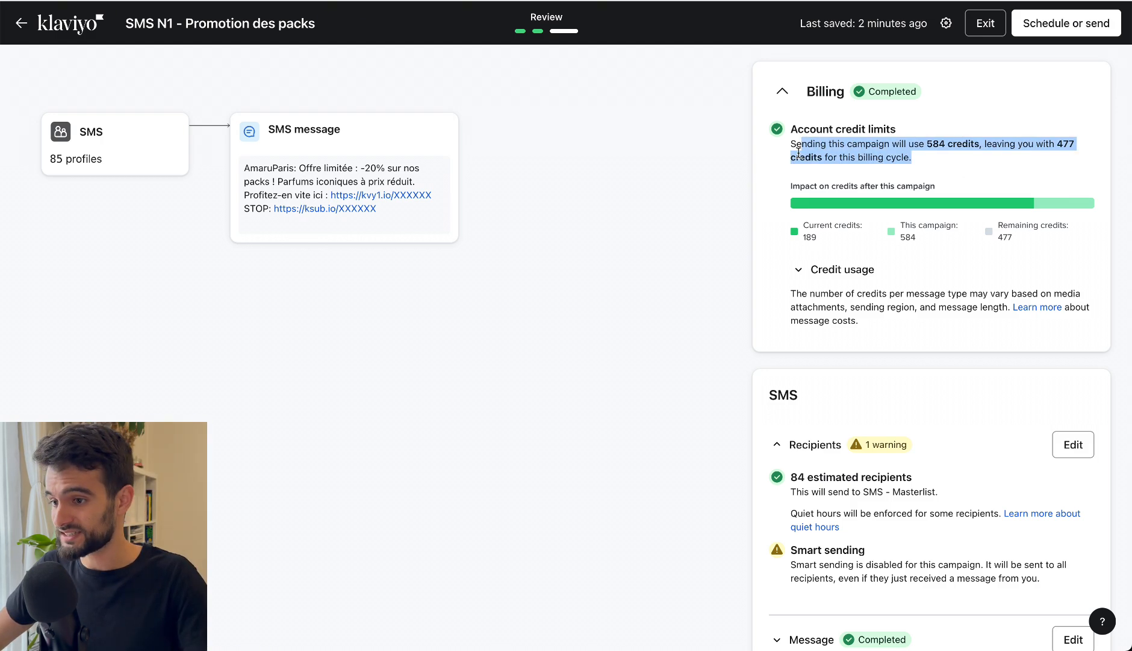
pyautogui.click(823, 157)
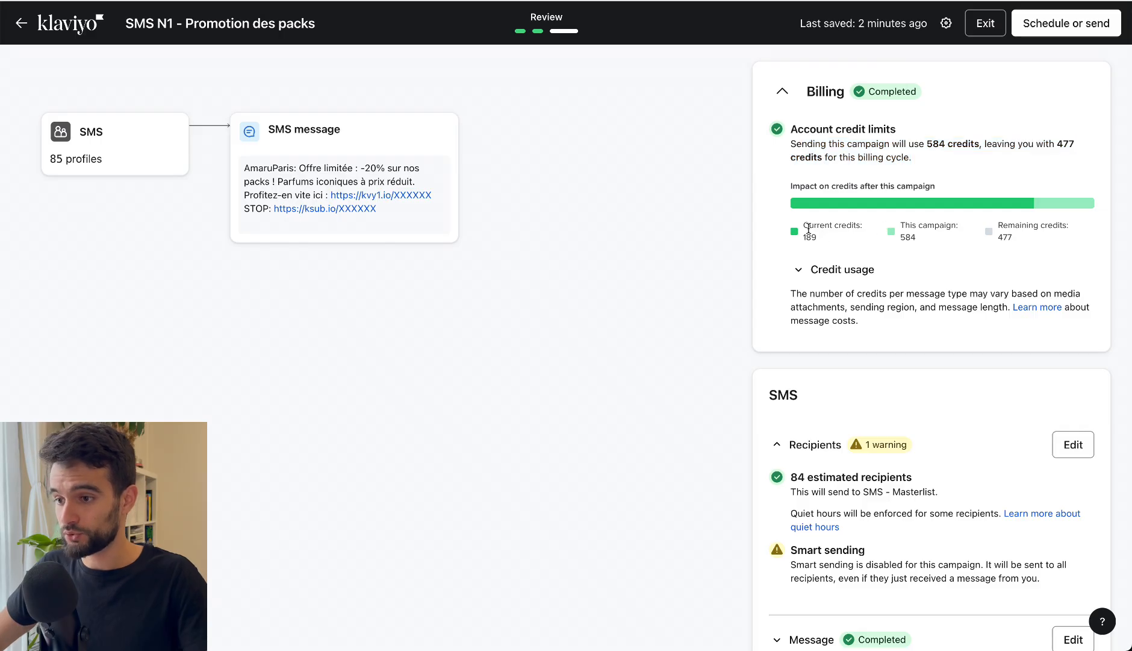
pyautogui.moveTo(803, 234); pyautogui.dragTo(822, 241)
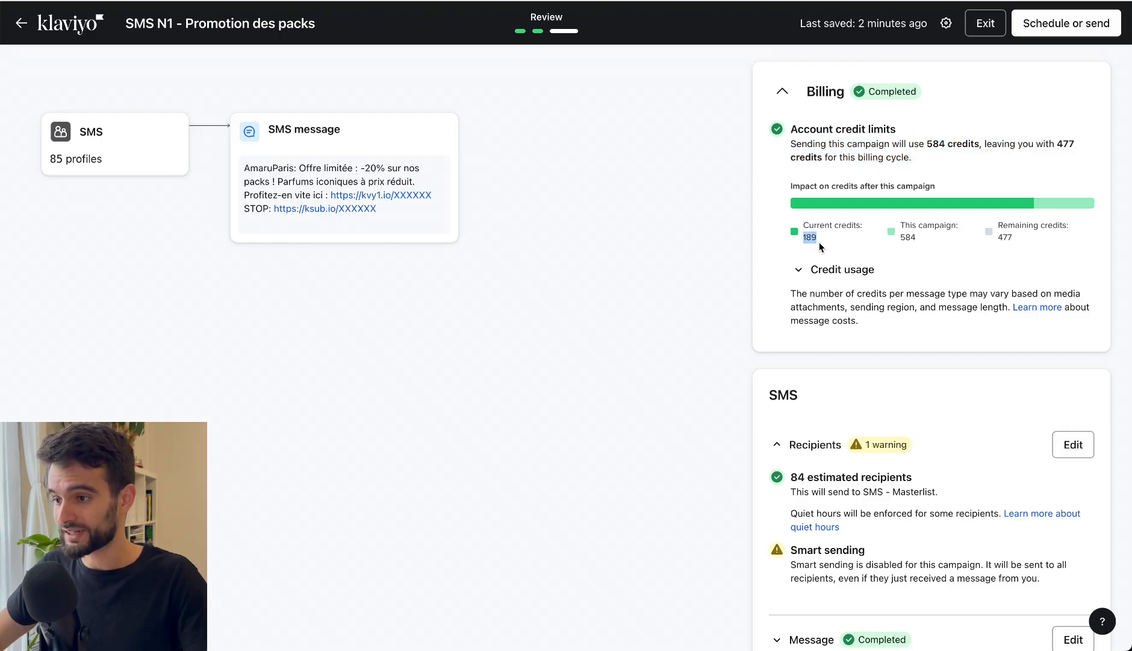
pyautogui.click(991, 140)
pyautogui.doubleClick(1065, 144)
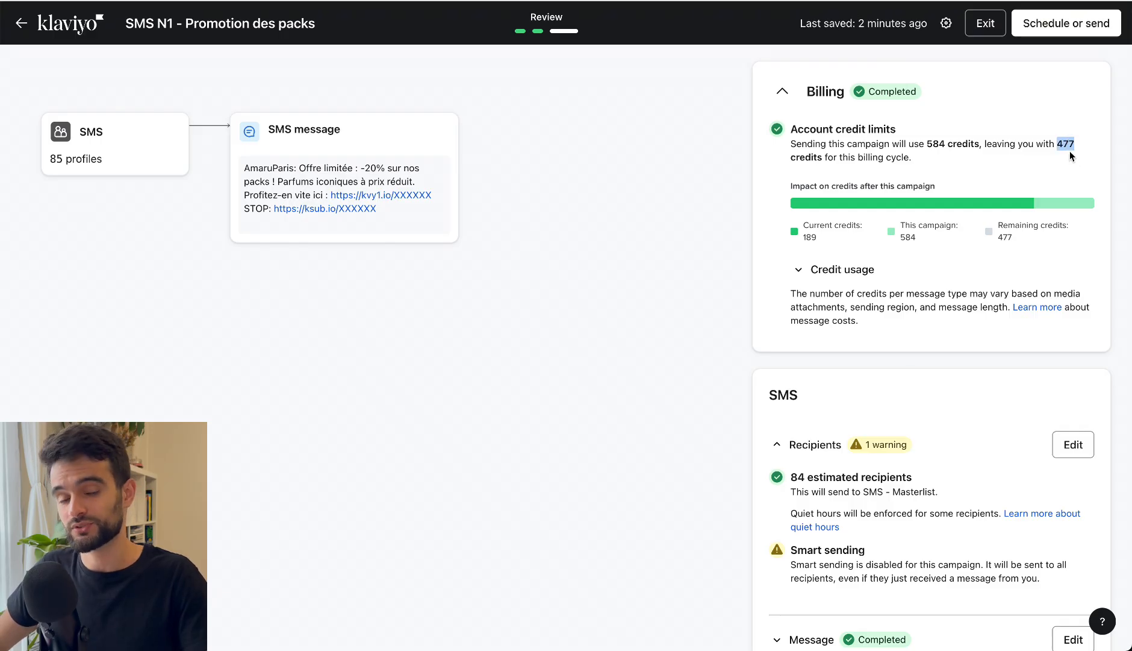
# Compare the campaign's estimated recipients with the credits it uses in the review summary.
pyautogui.scroll(-3, 1061, 138)
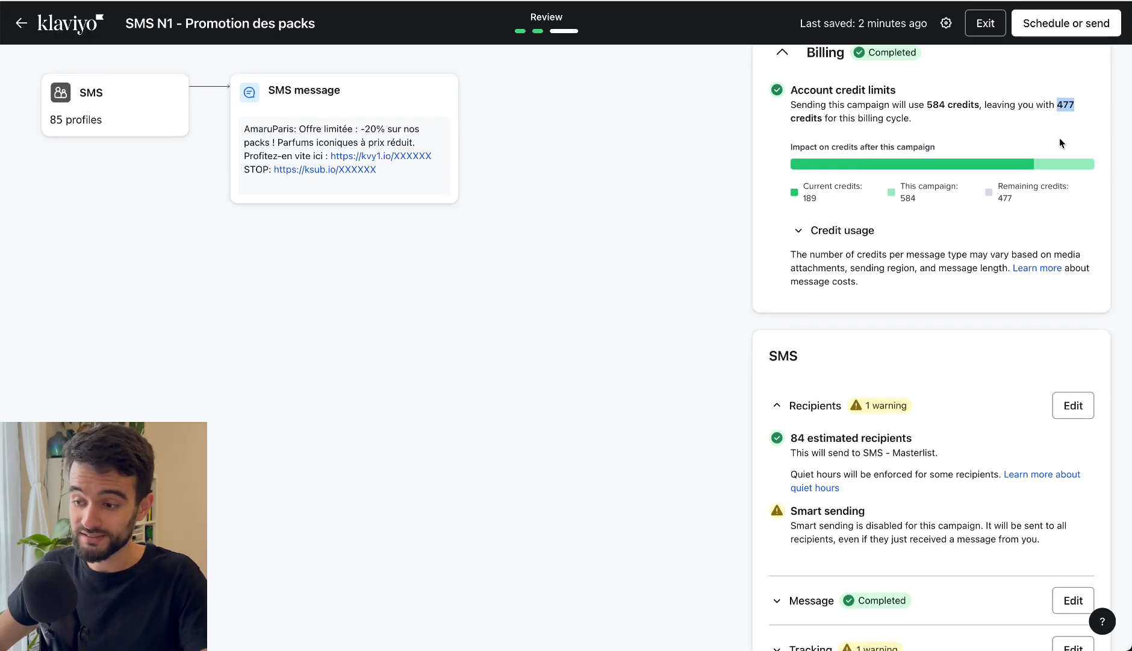
pyautogui.scroll(3, 1060, 138)
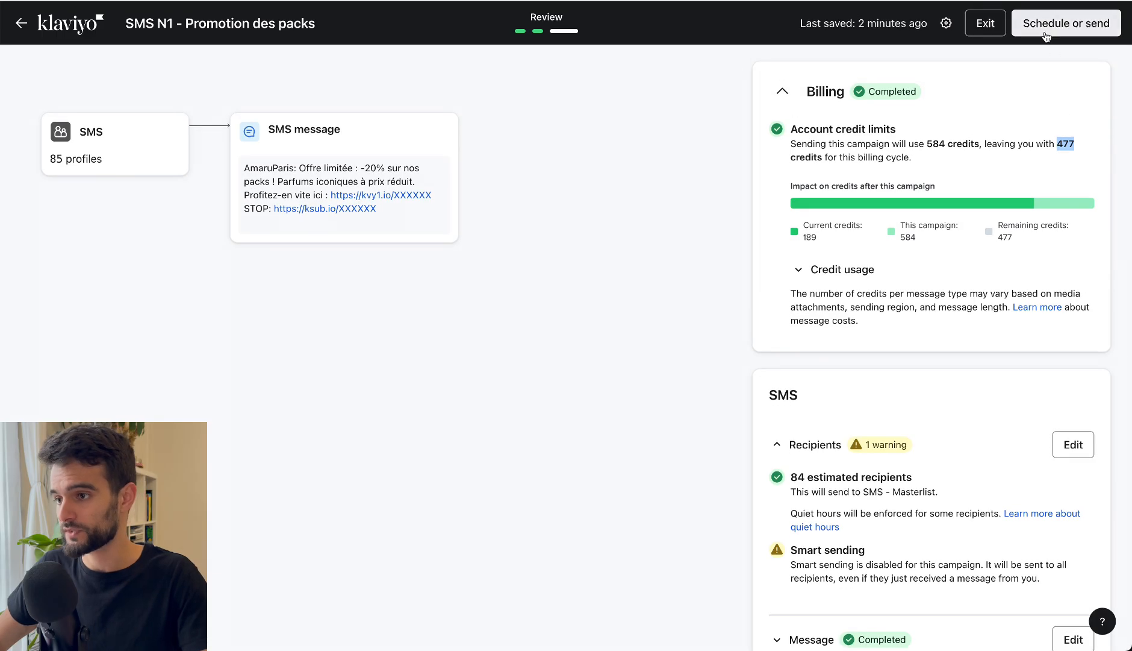
pyautogui.doubleClick(798, 477)
pyautogui.click(816, 488)
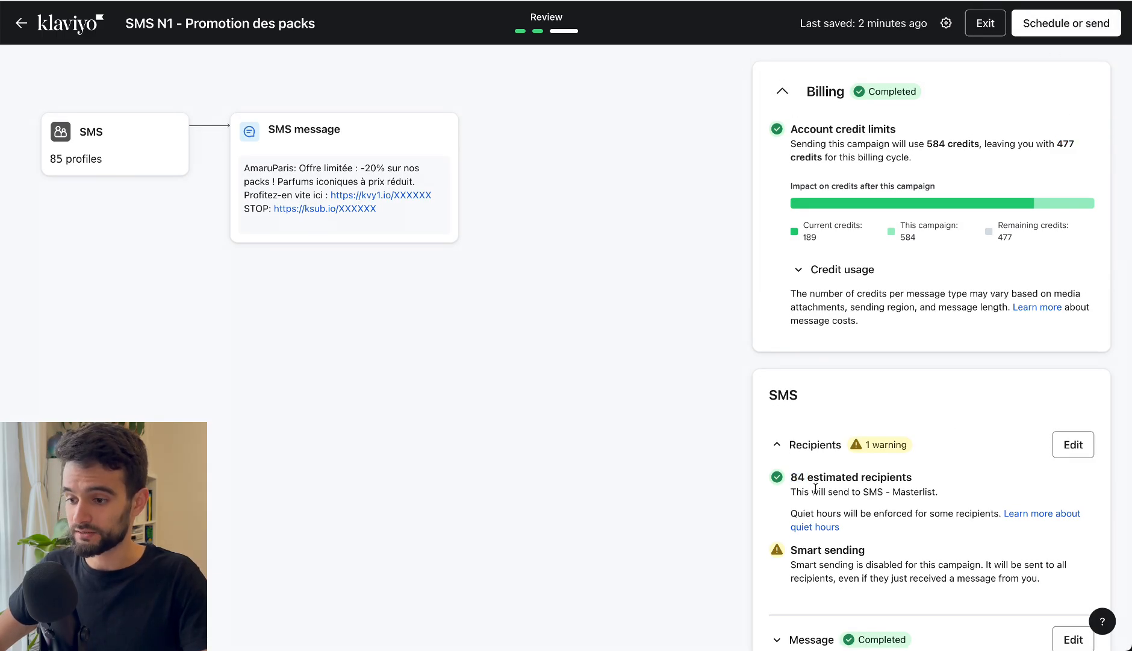
pyautogui.click(794, 482)
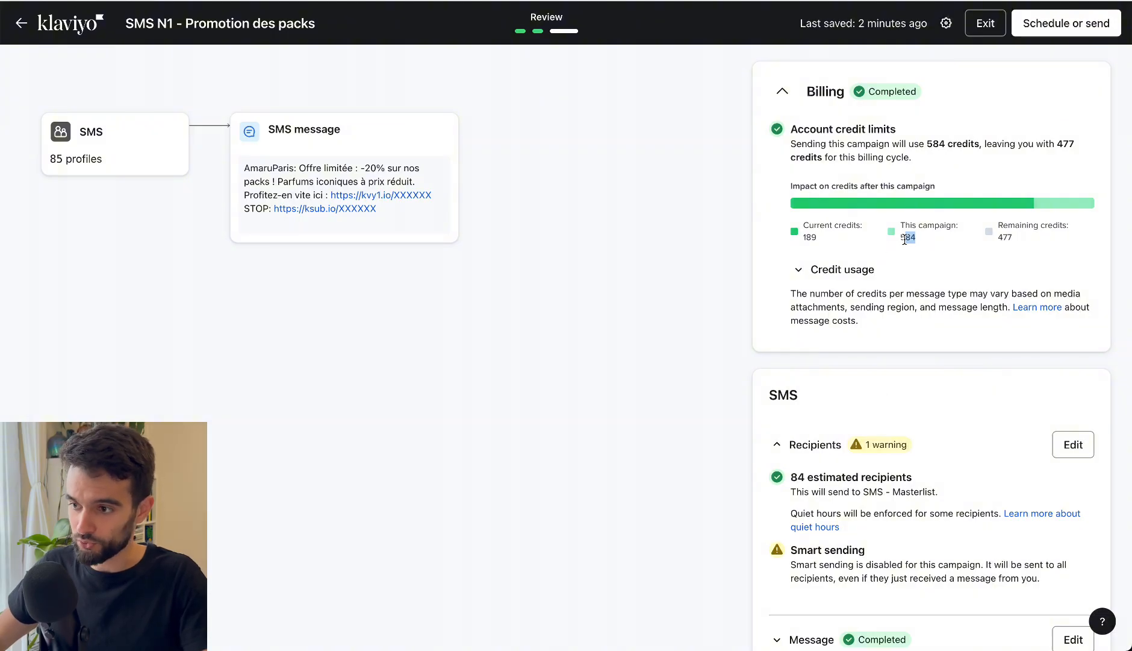
pyautogui.moveTo(904, 240); pyautogui.dragTo(902, 240)
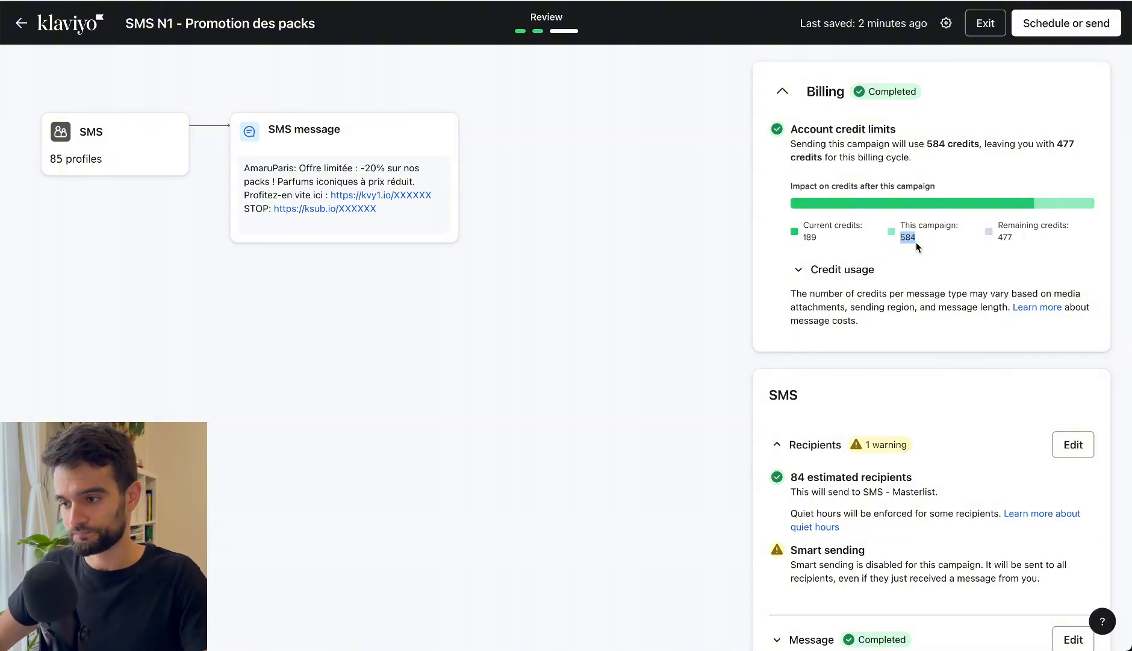
pyautogui.click(904, 238)
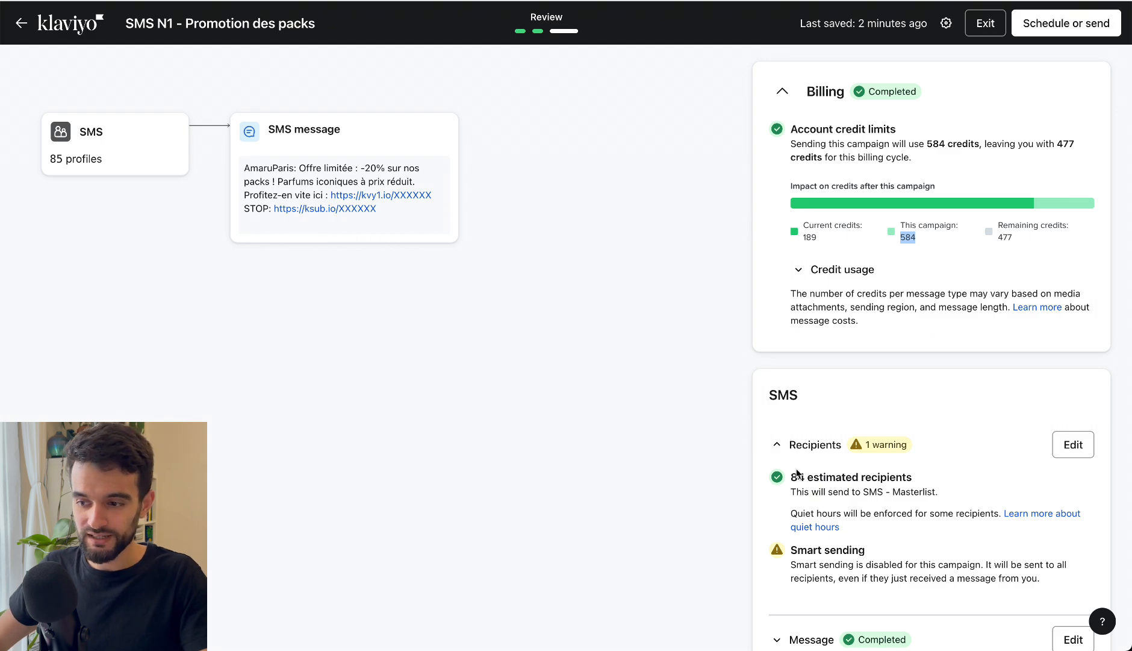
pyautogui.moveTo(805, 477); pyautogui.dragTo(790, 476)
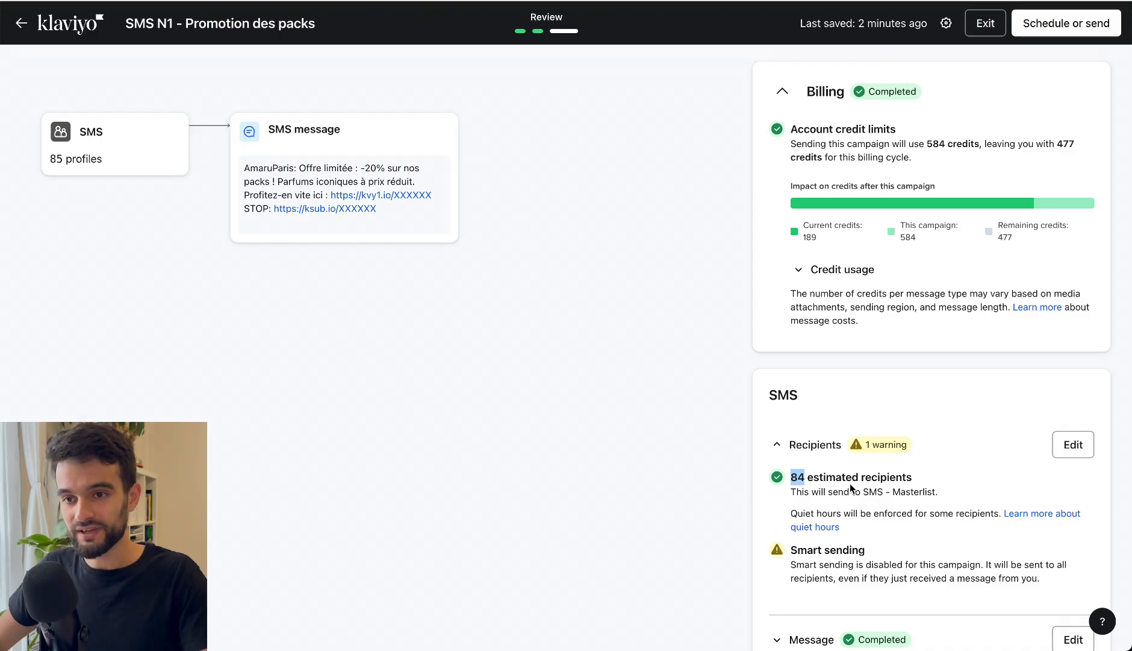
pyautogui.click(817, 478)
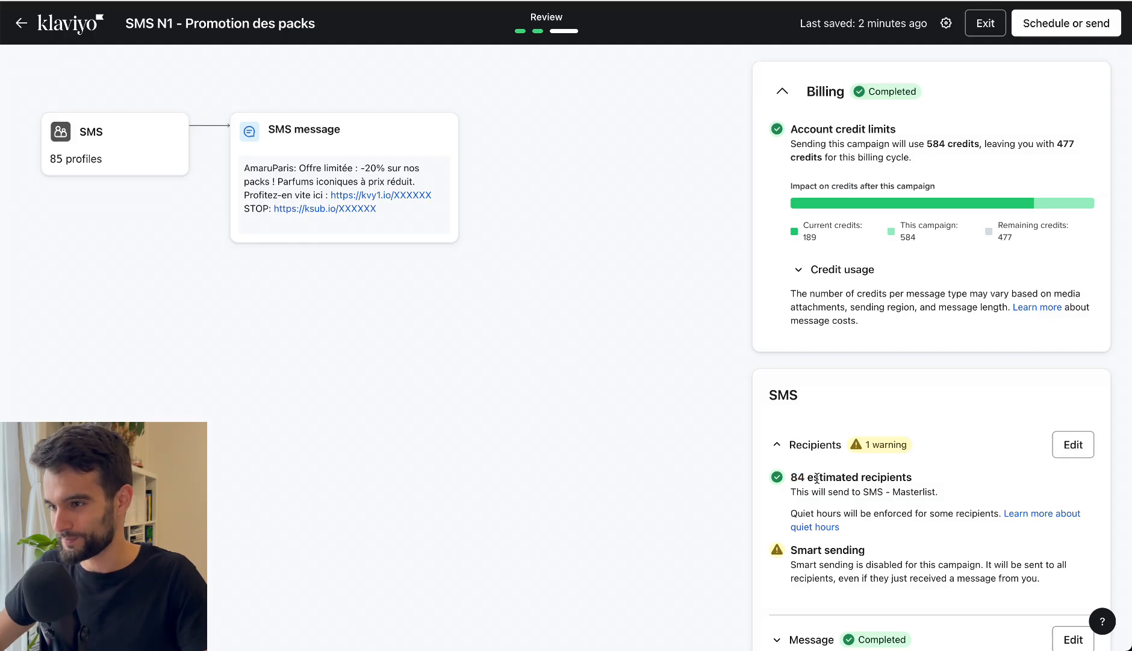
# Start scheduling the campaign with a fixed send time and set the date to Oct 21, 2025.
pyautogui.click(1061, 26)
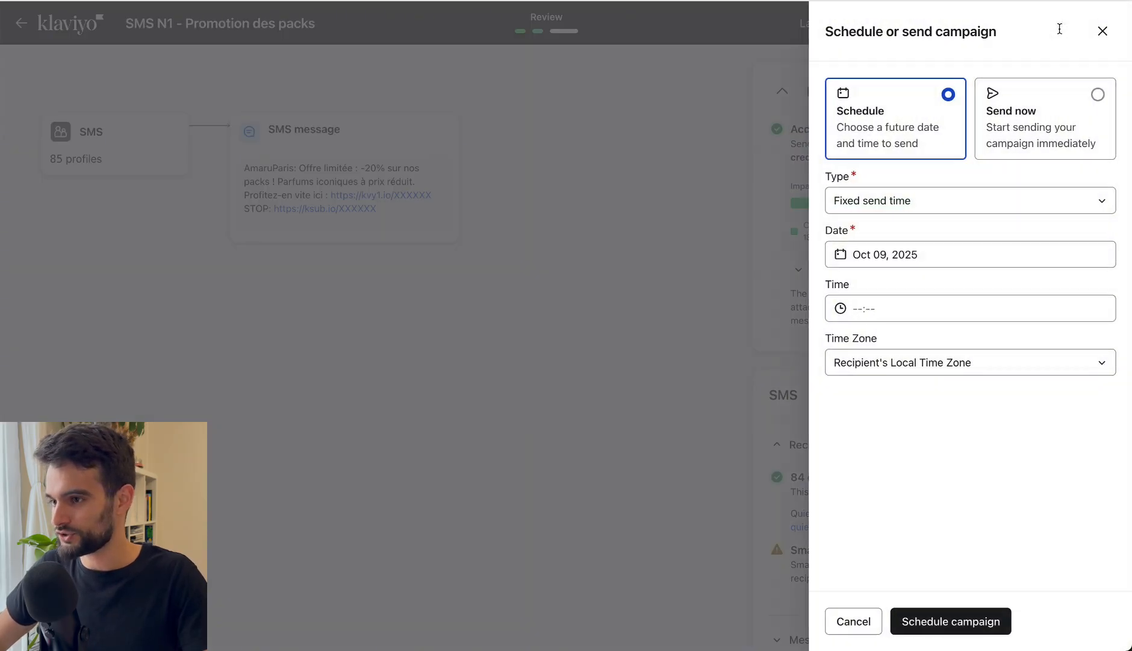
pyautogui.click(868, 205)
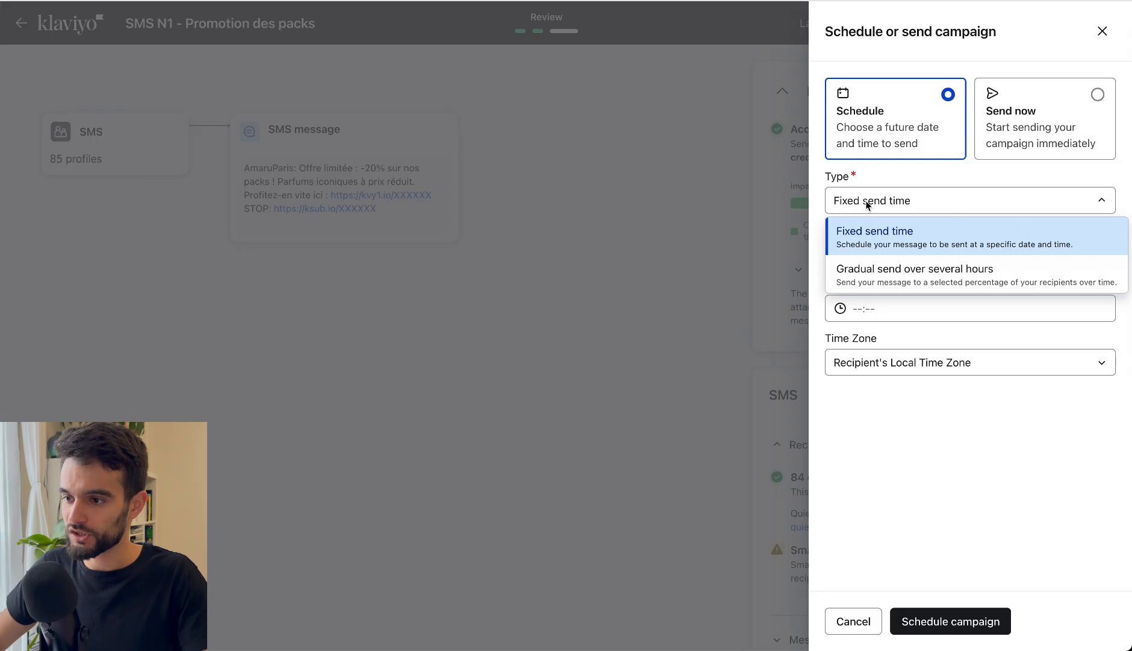
pyautogui.click(907, 222)
pyautogui.click(874, 256)
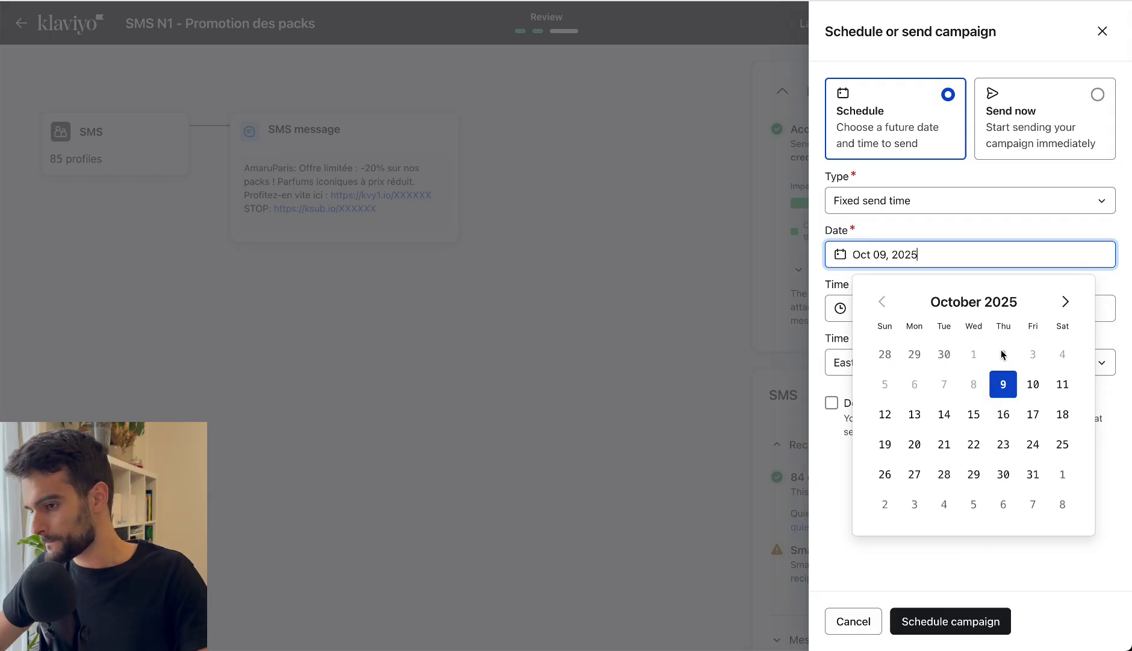
pyautogui.click(943, 449)
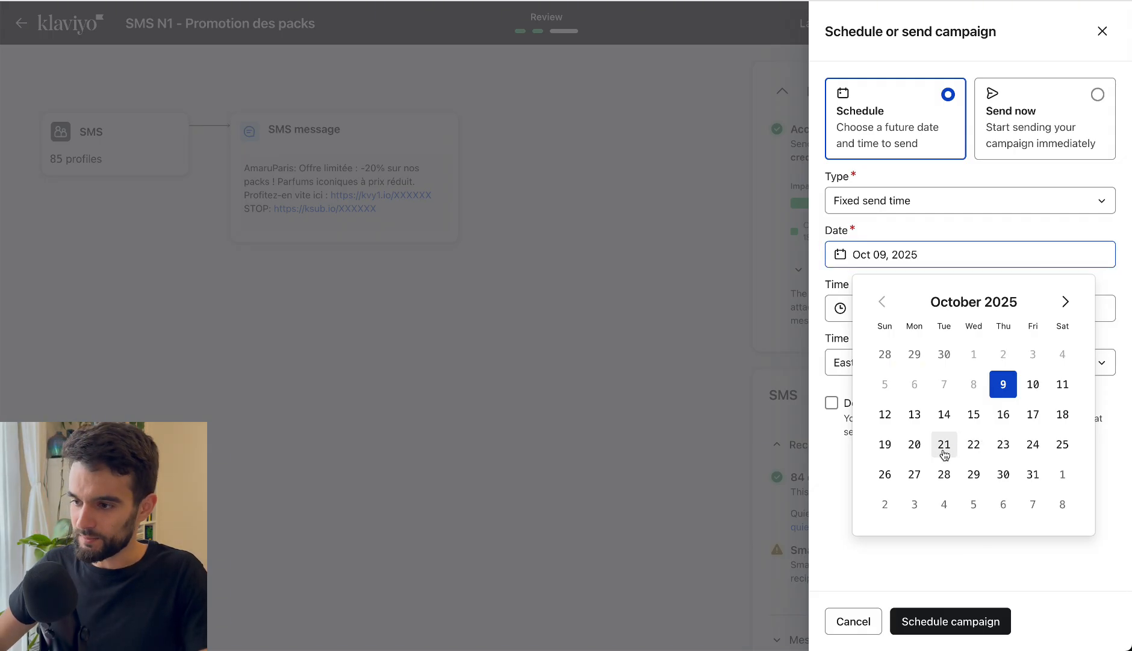
# Set the campaign's send time to 11:30 AM.
pyautogui.click(887, 309)
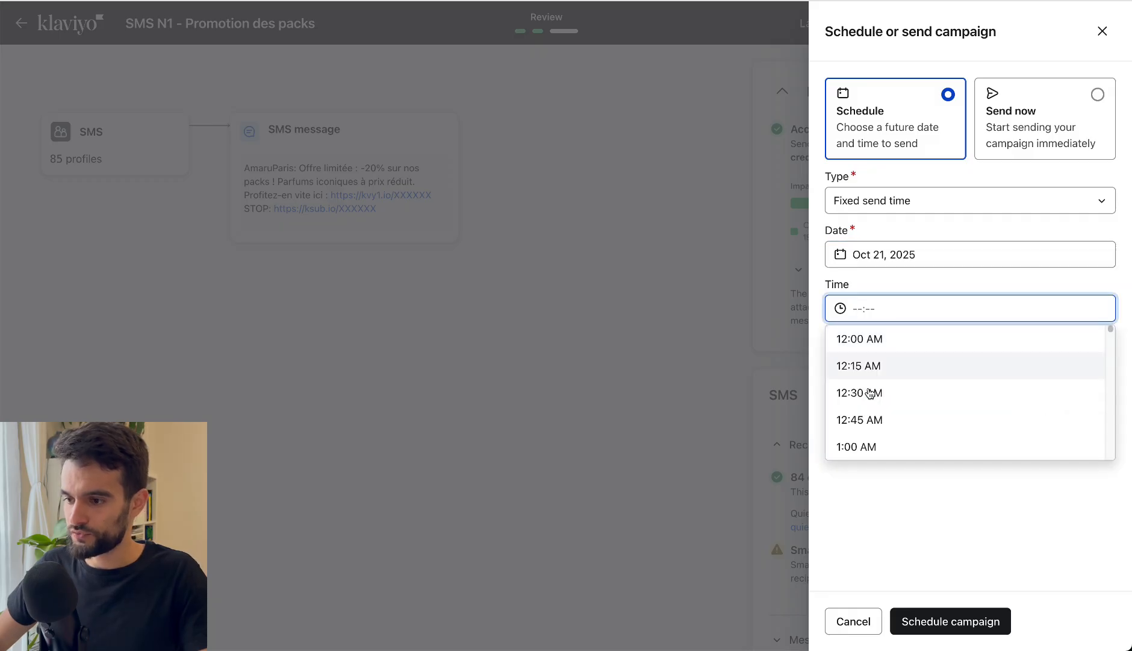
pyautogui.scroll(-5, 868, 392)
pyautogui.scroll(-7, 870, 393)
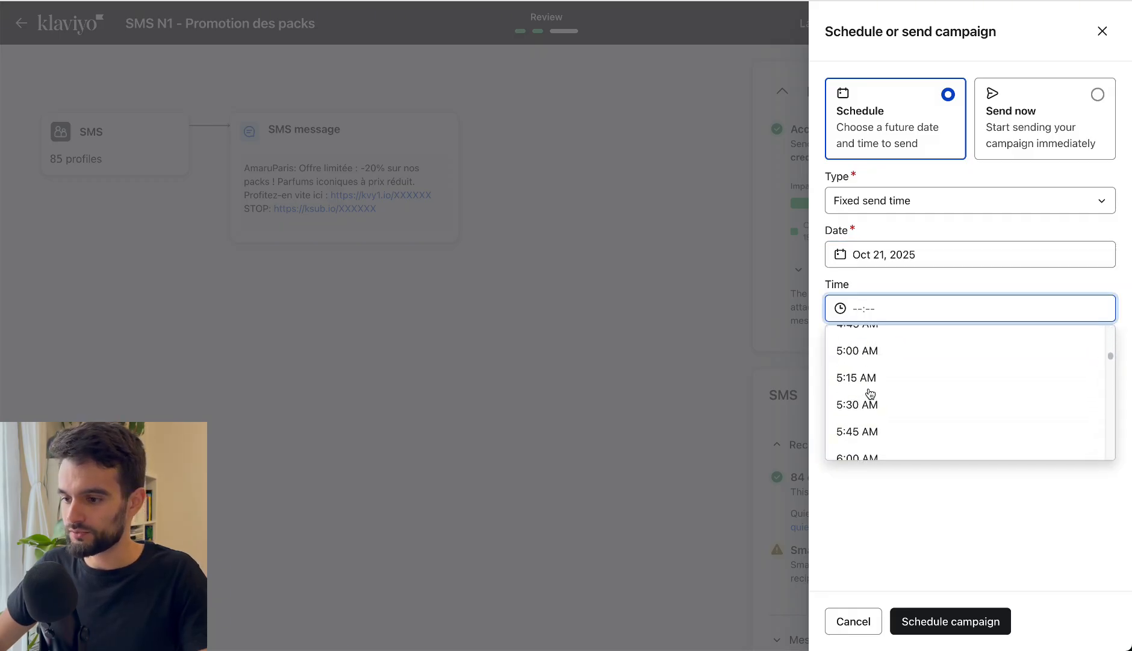
pyautogui.scroll(-8, 871, 392)
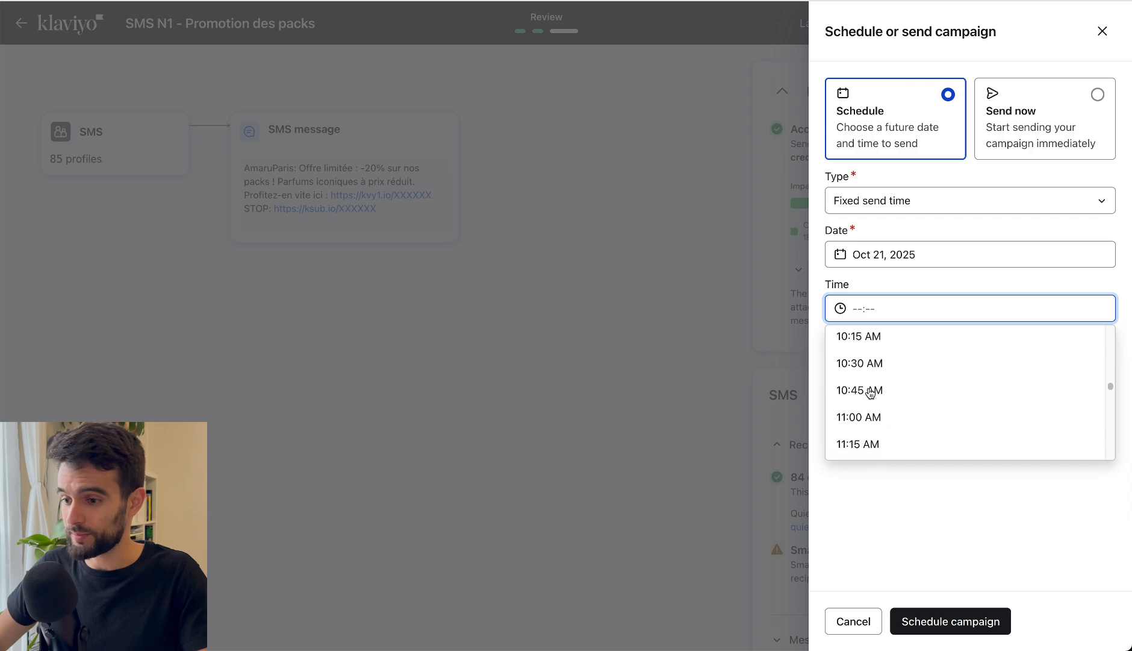
pyautogui.scroll(-3, 870, 393)
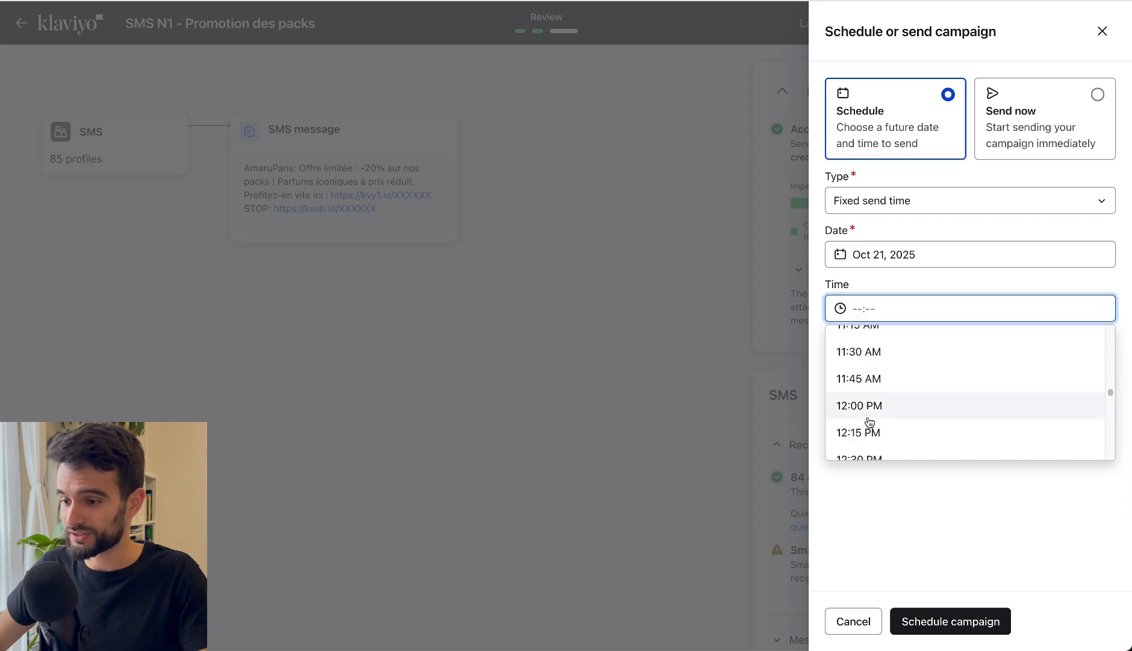
pyautogui.click(883, 379)
pyautogui.click(884, 308)
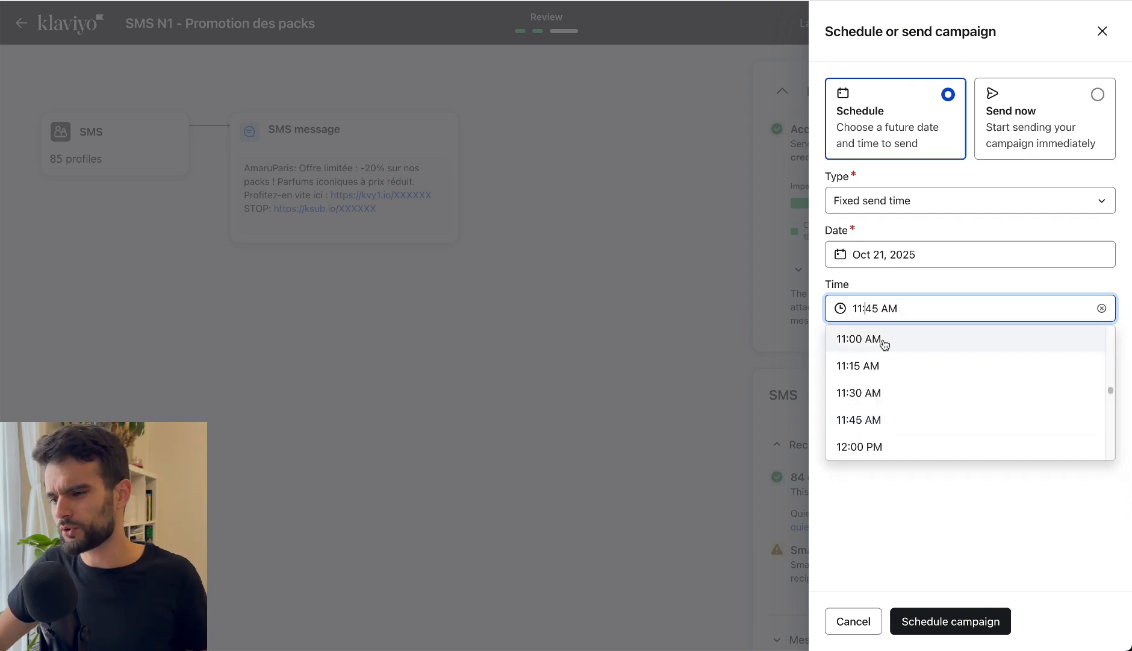
pyautogui.click(891, 391)
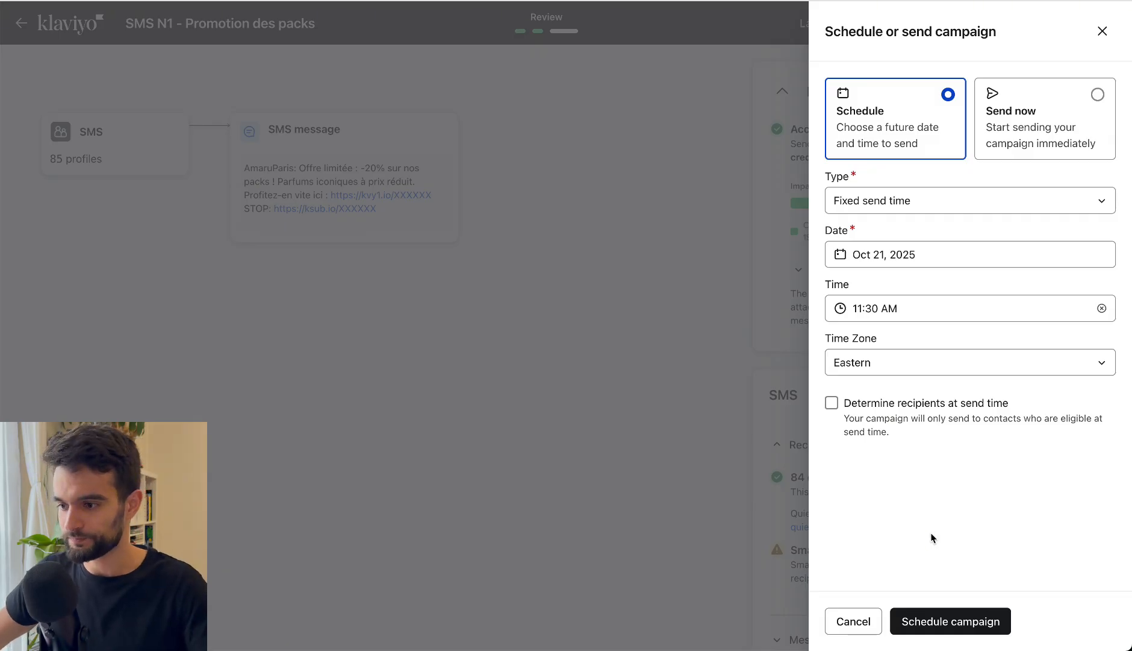
# Set the send time zone to Paris and have the recipients determined at send time.
pyautogui.click(893, 369)
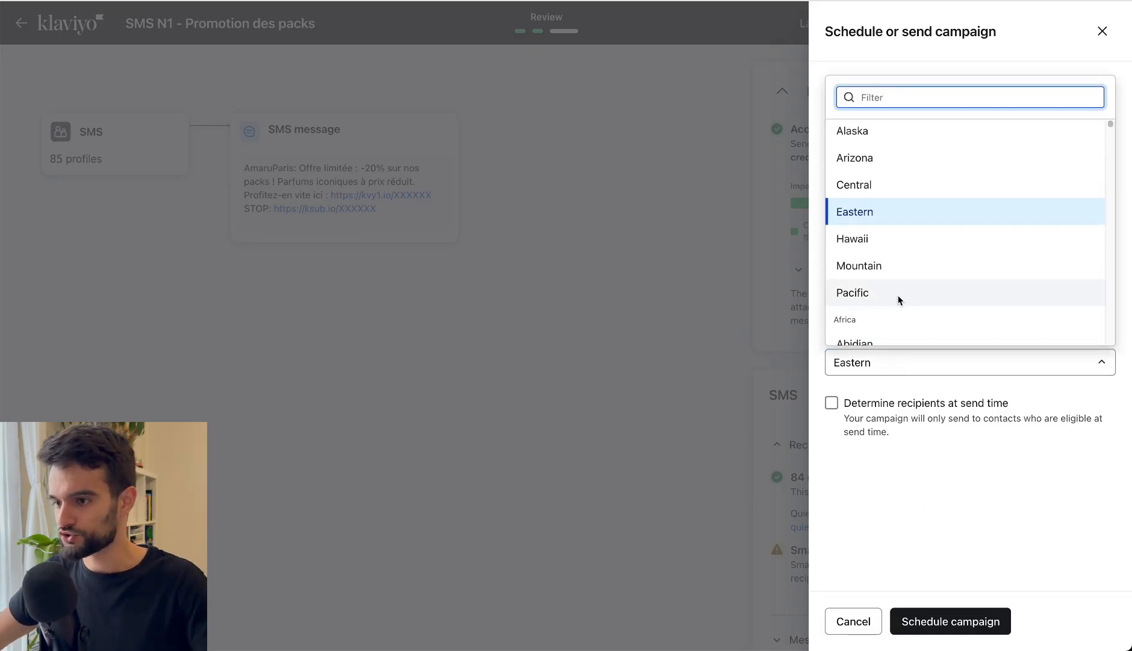
pyautogui.scroll(2, 899, 300)
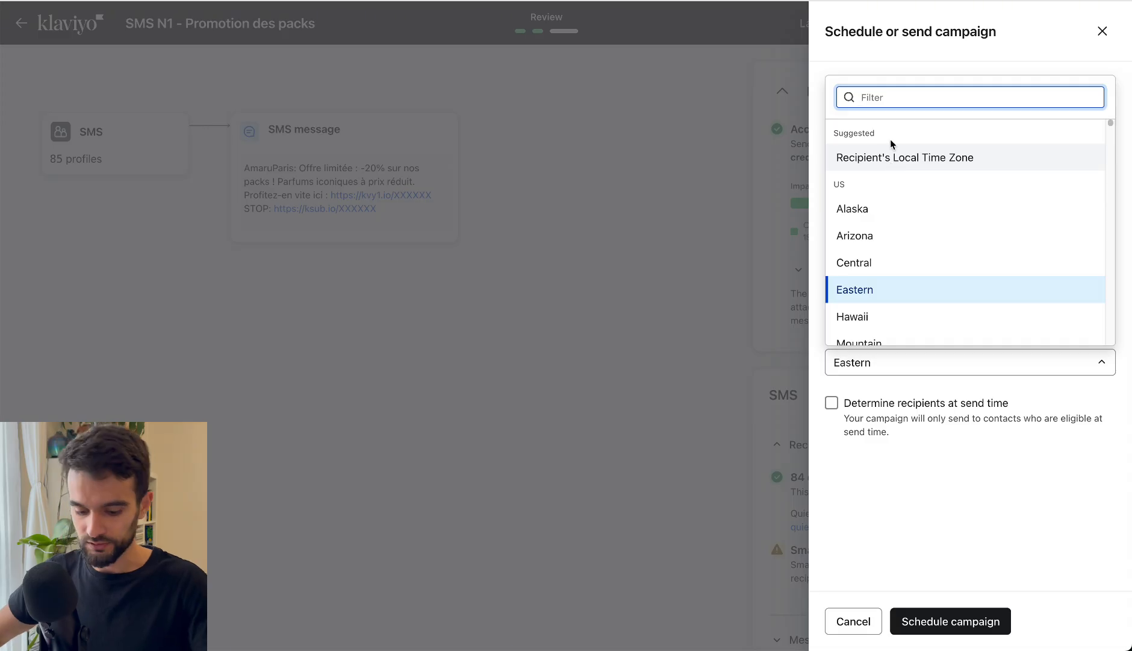
pyautogui.write('par')
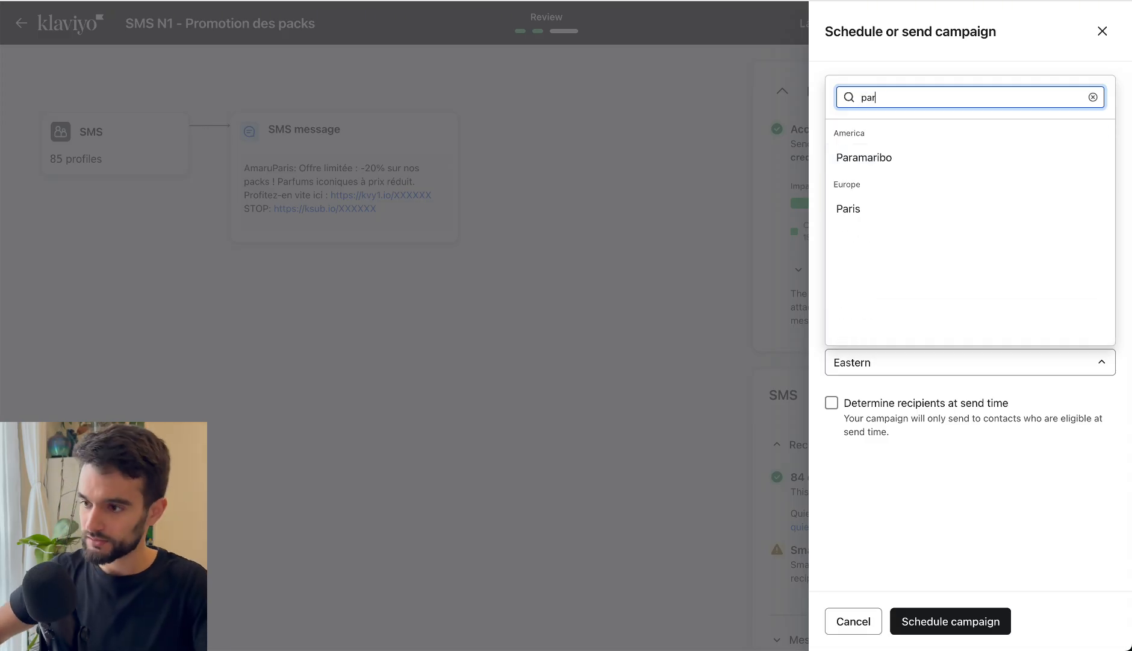
pyautogui.click(867, 215)
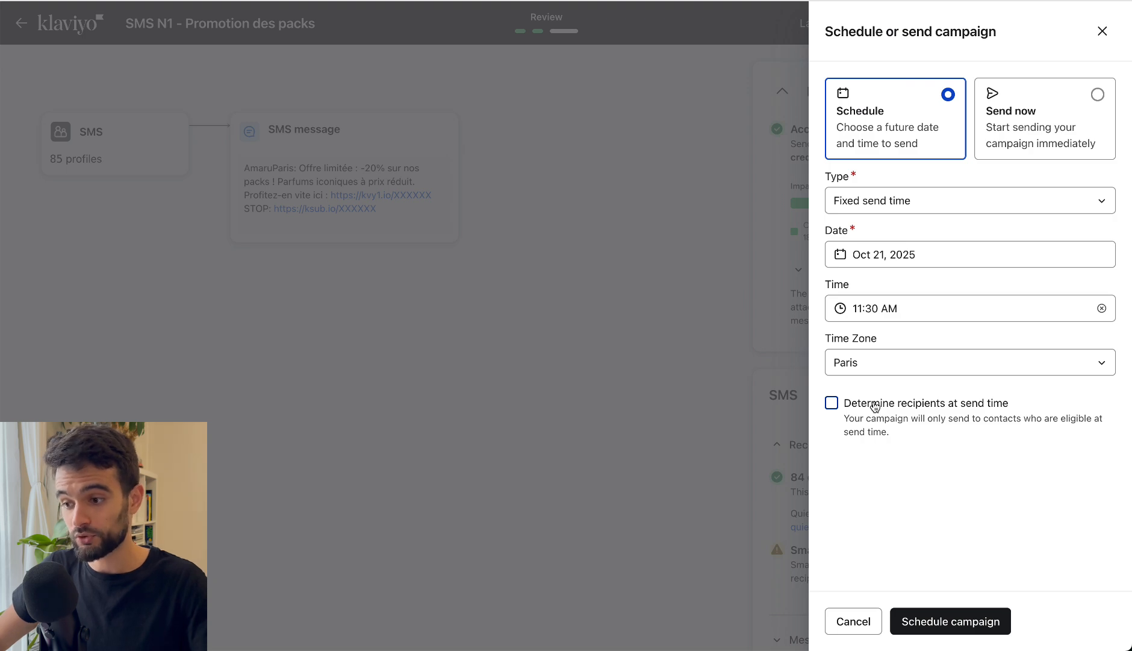
pyautogui.click(875, 407)
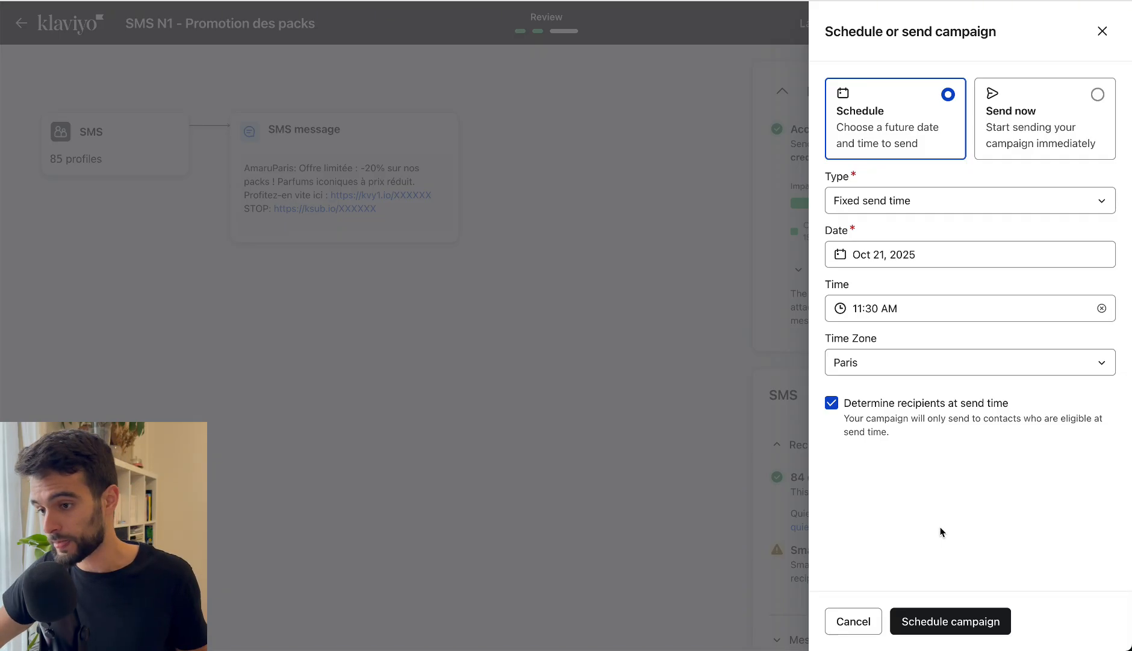
# Schedule the campaign with these settings, return to the campaigns list and check its send date.
pyautogui.moveTo(1024, 498); pyautogui.dragTo(855, 154)
pyautogui.click(910, 519)
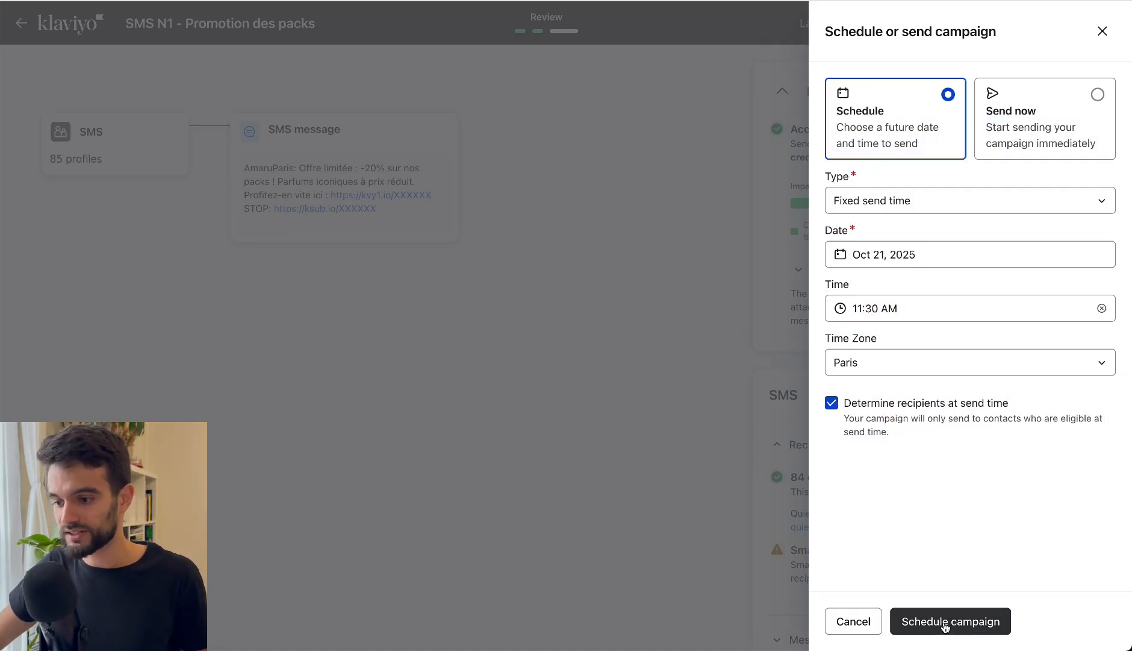
pyautogui.click(946, 625)
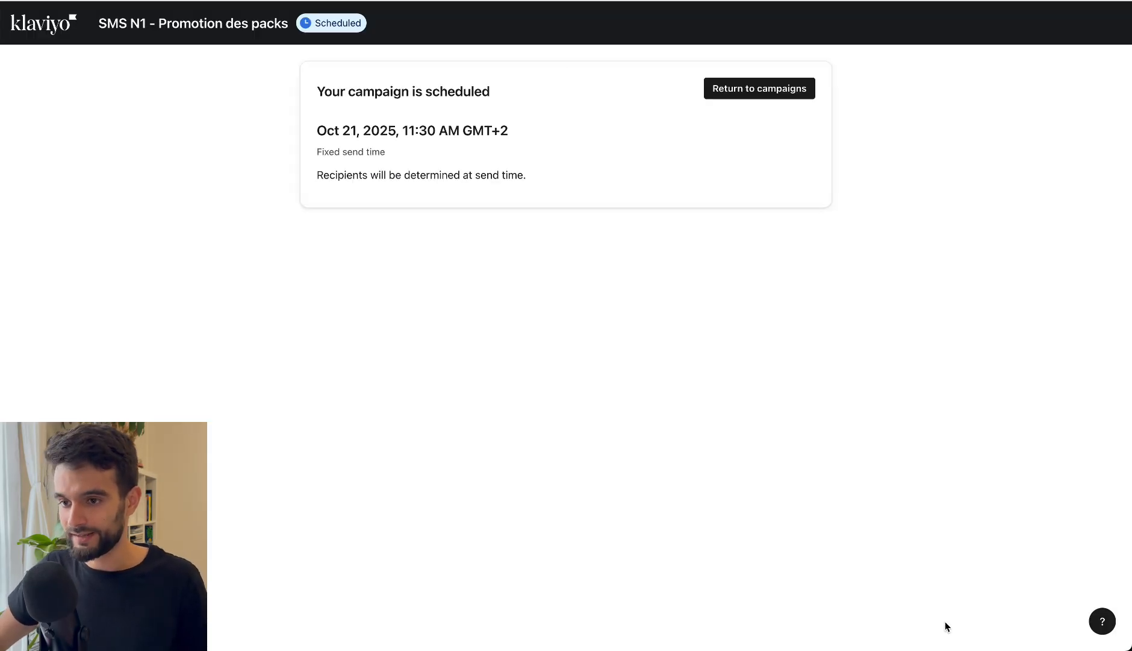
pyautogui.click(751, 88)
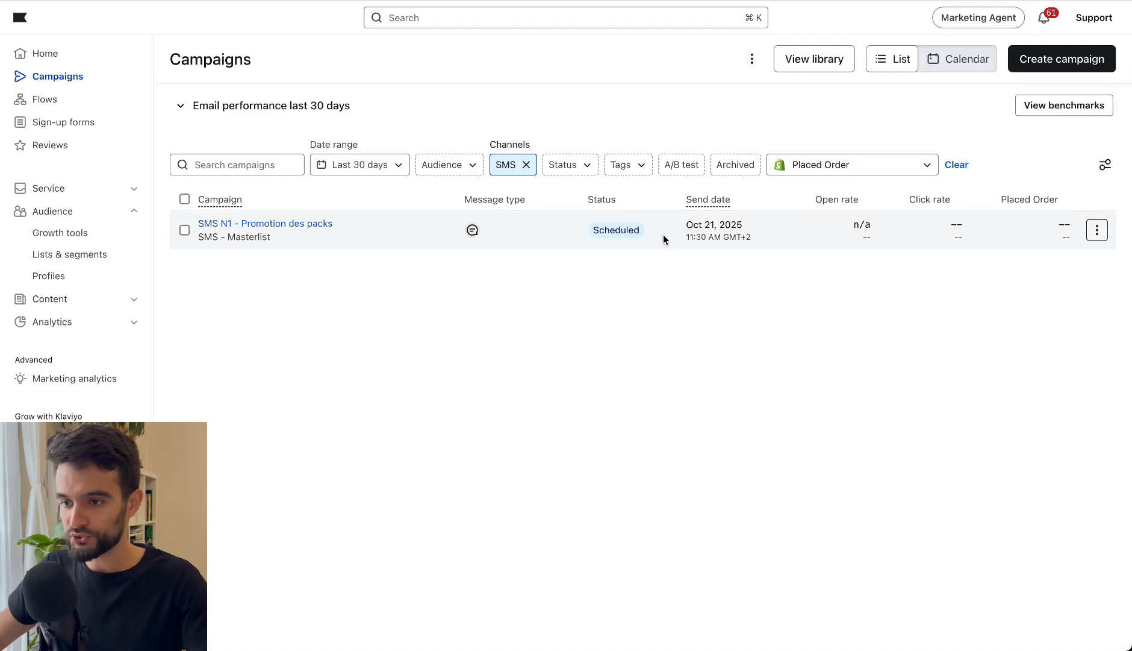
pyautogui.moveTo(686, 229); pyautogui.dragTo(748, 226)
pyautogui.click(718, 282)
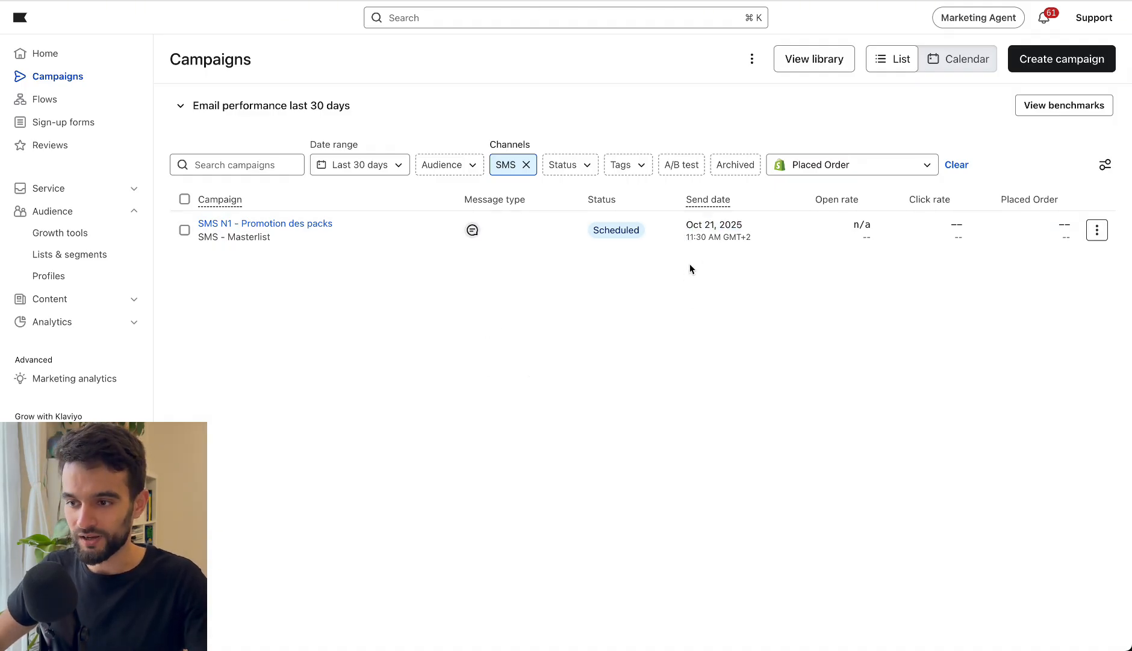
# Switch to the SMS strategy whiteboard and examine the example screens under "COLLECTE AVEC LA POP-UP".
pyautogui.moveTo(282, 228)
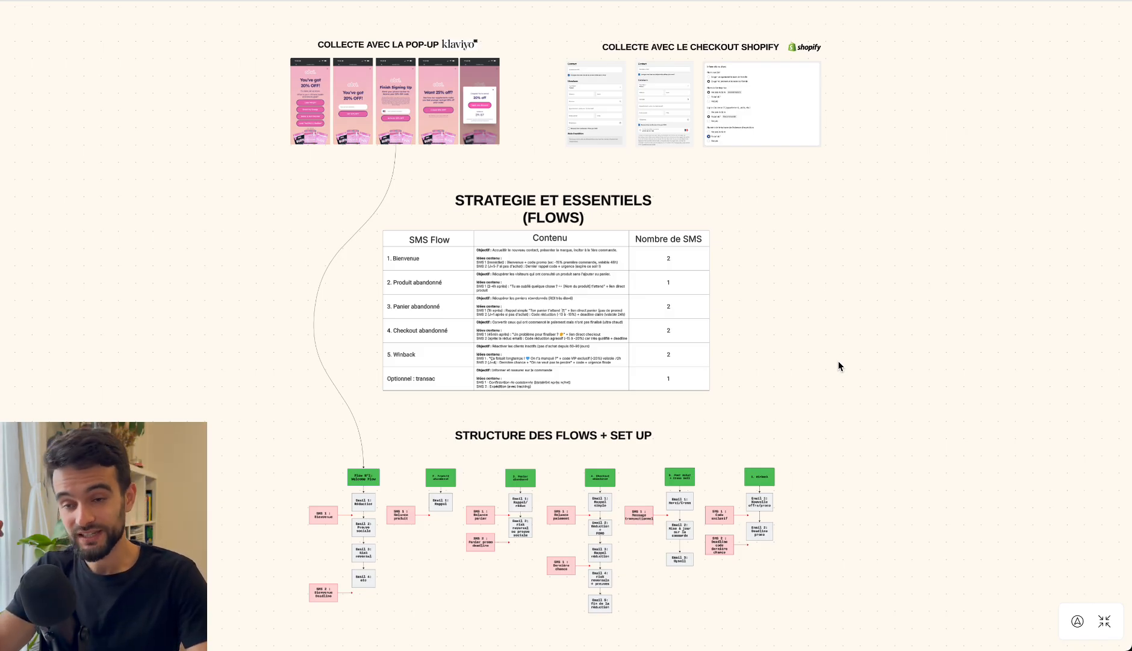
pyautogui.click(386, 79)
pyautogui.scroll(5, 386, 78)
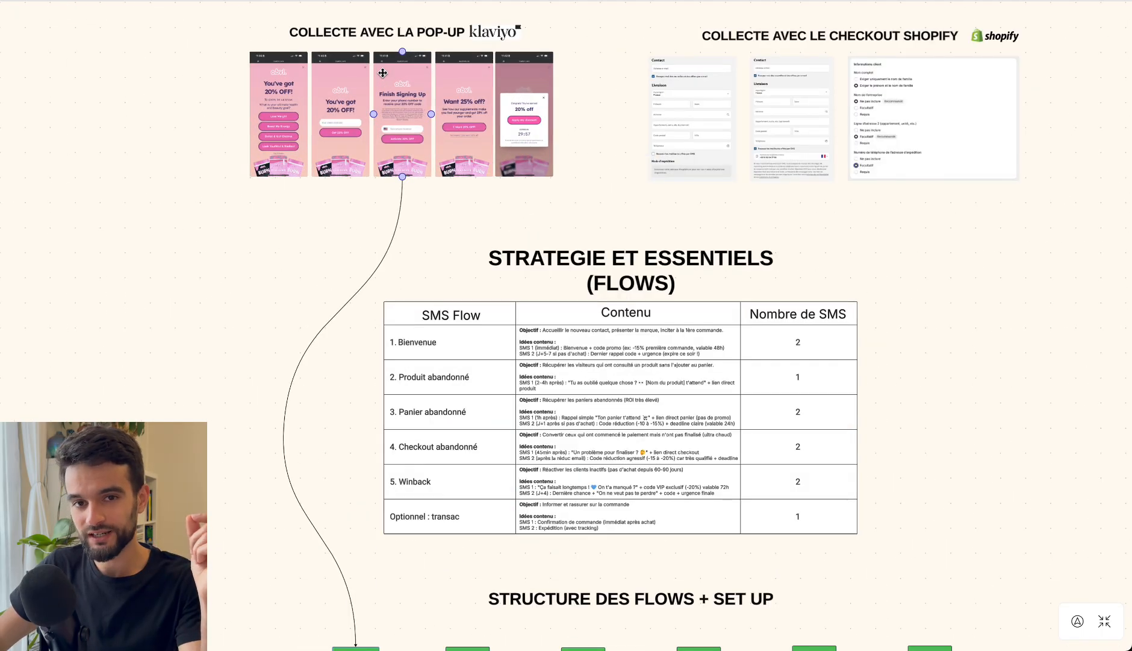
pyautogui.scroll(2, 382, 73)
pyautogui.moveTo(384, 73); pyautogui.dragTo(590, 220)
pyautogui.scroll(5, 512, 189)
pyautogui.scroll(-3, 512, 189)
pyautogui.scroll(1, 589, 220)
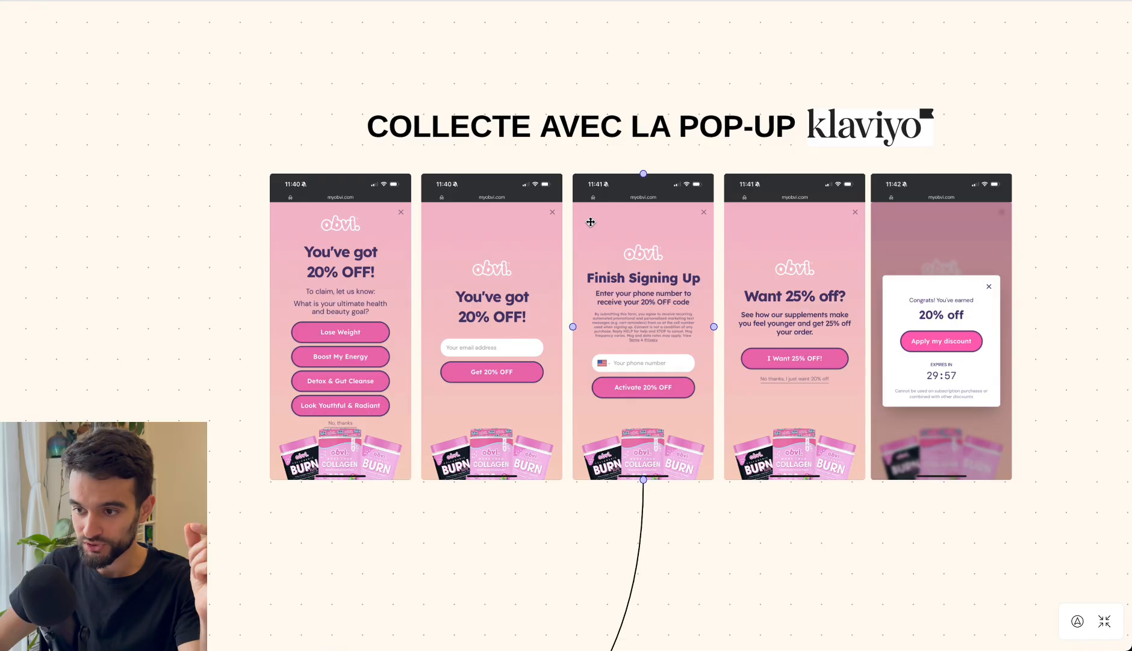
pyautogui.scroll(1, 577, 413)
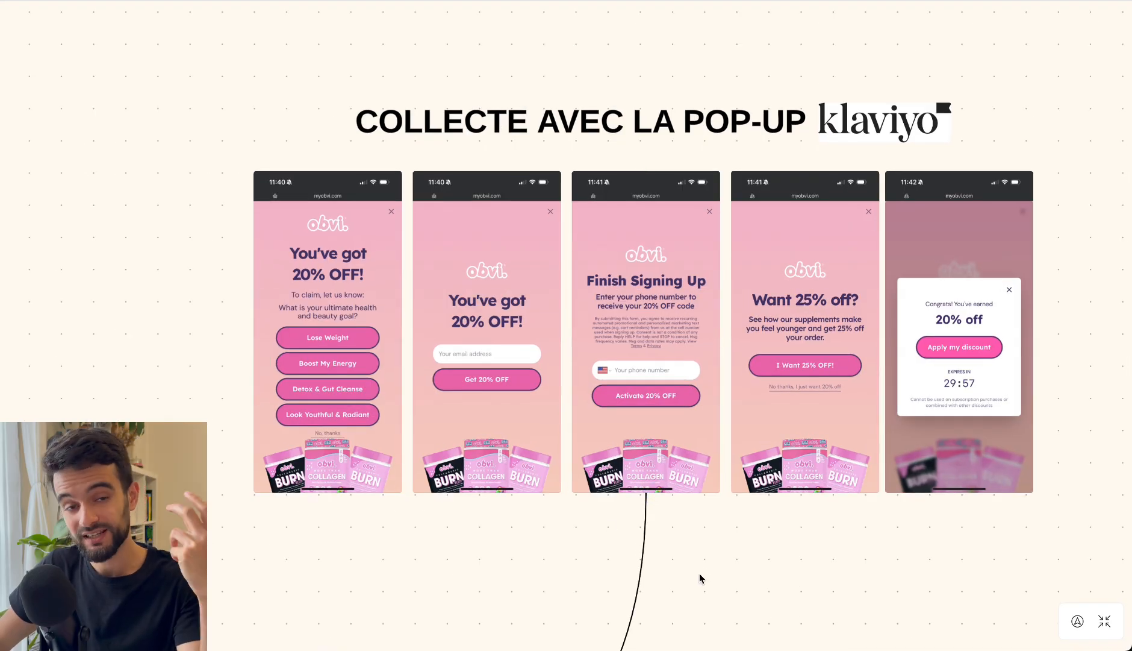